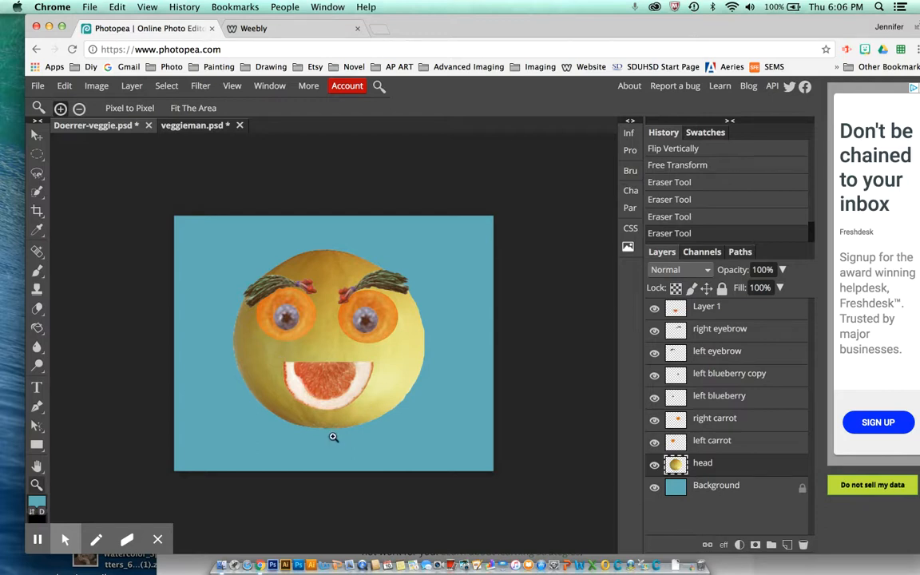
Rename the grapefruit slice's layer, Layer 1, as mouth
double_click(719, 308)
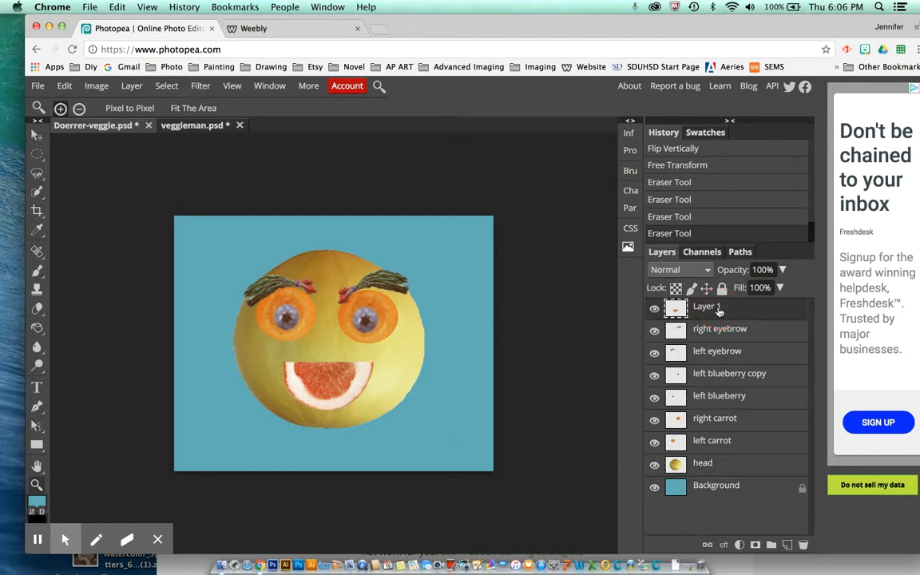
type("mouth")
key("Return")
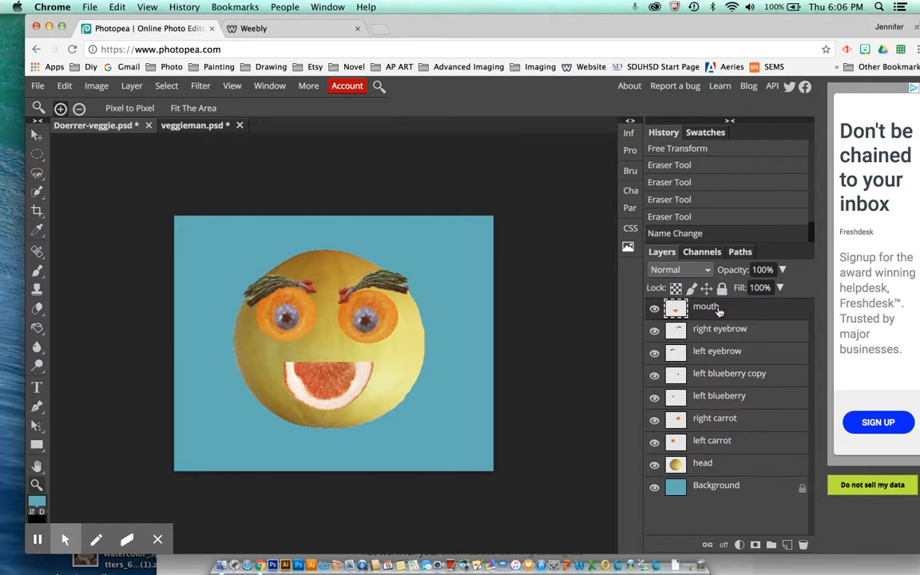
Warp the mouth layer so the grapefruit slice's straight upper edge curves downward into a smile, and apply the transform
left_click(64, 86)
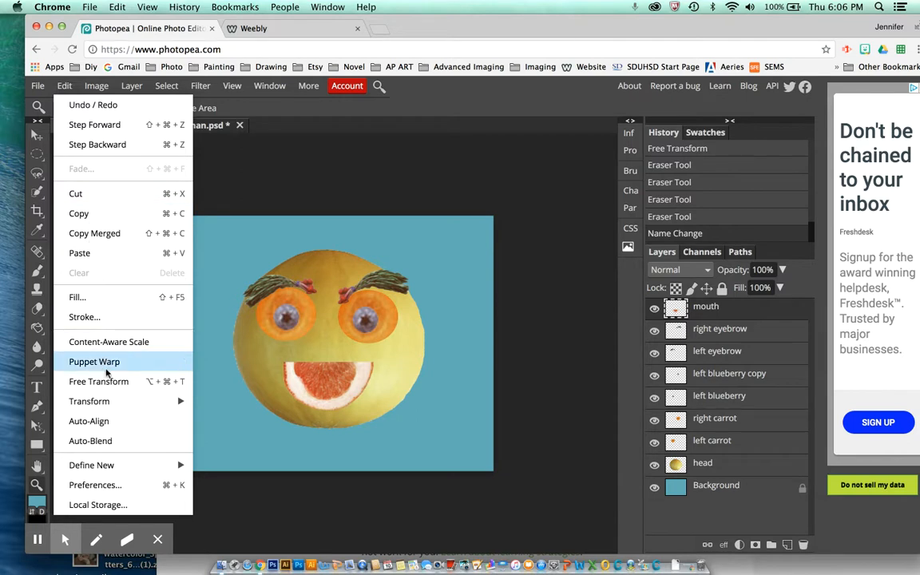
mouse_move(113, 397)
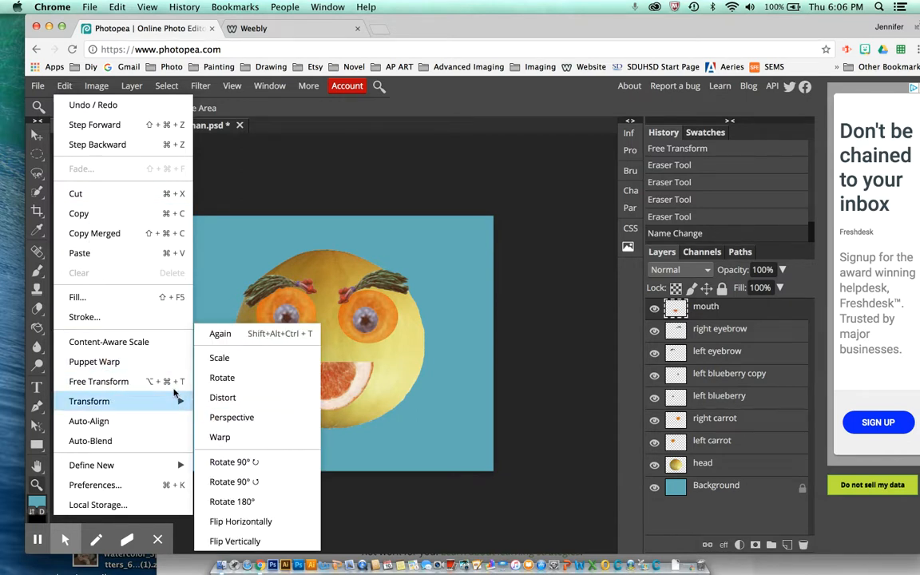
left_click(269, 438)
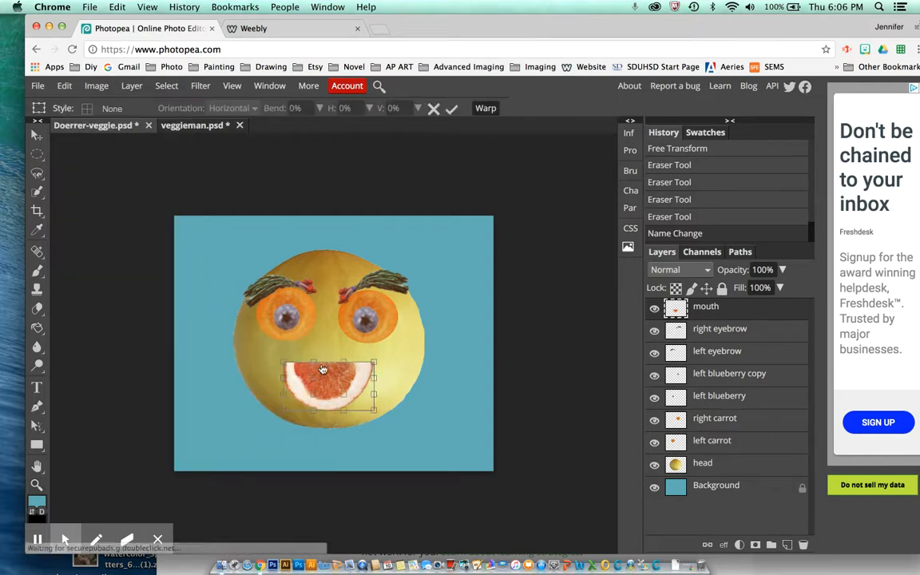
left_click_drag(290, 368, 321, 395)
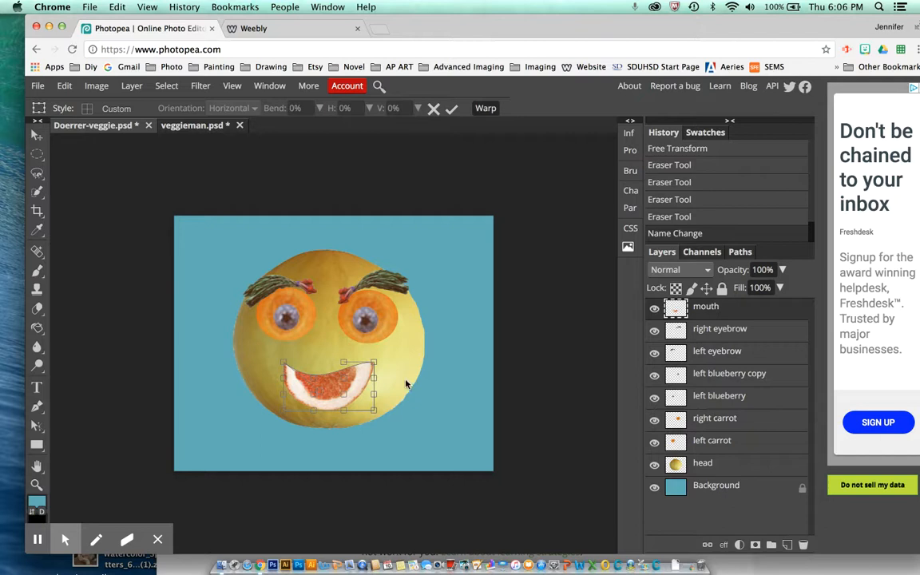
left_click(452, 109)
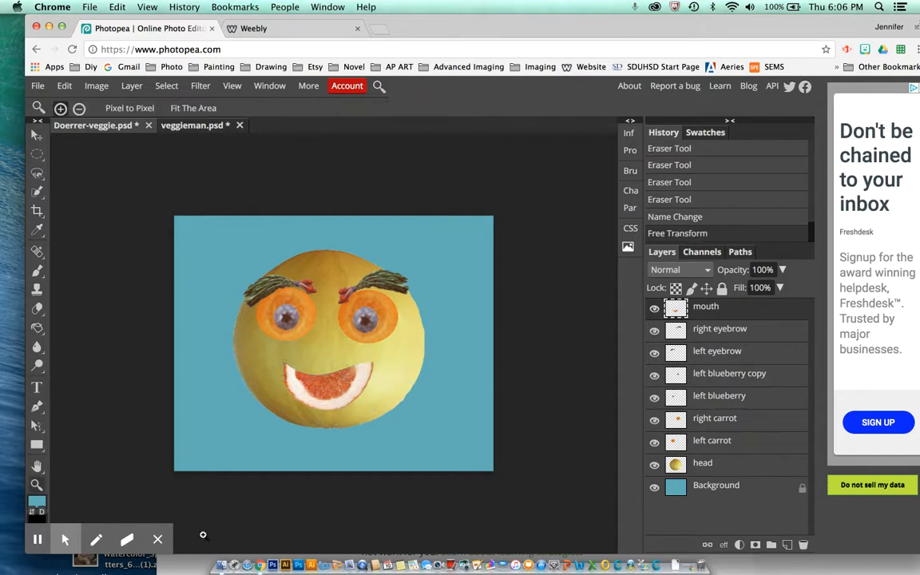
left_click(98, 507)
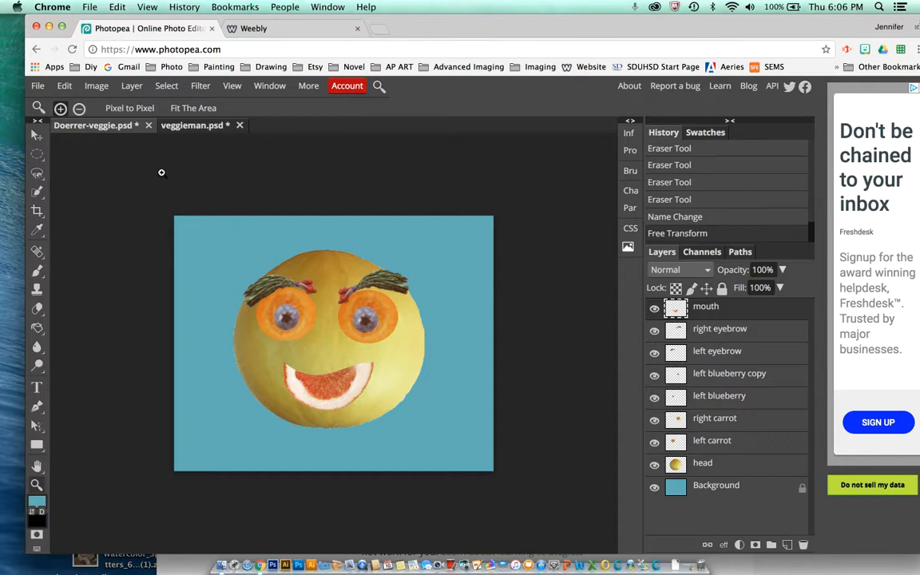
In the other open document with the fruit and vegetable photos, select the yellow pear using Quick Selection
left_click(195, 127)
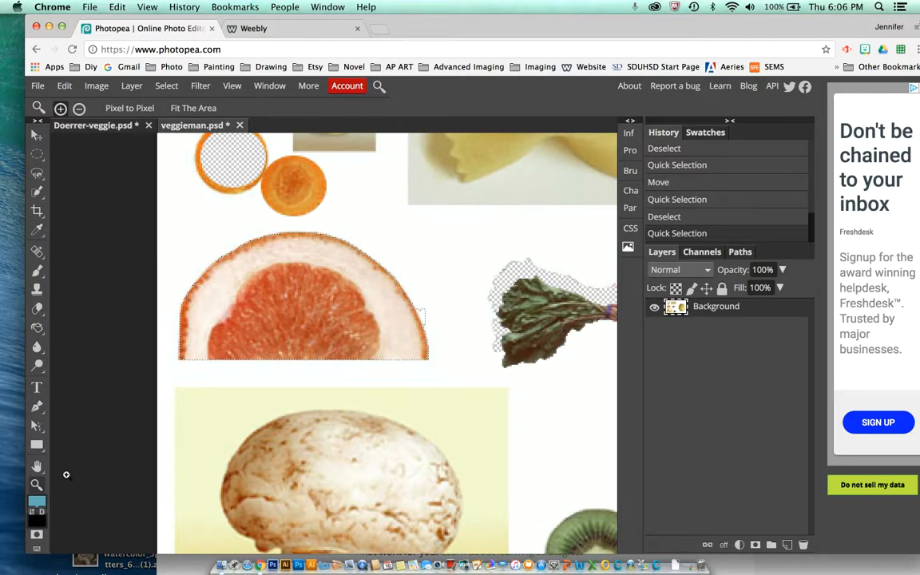
left_click(37, 485)
left_click(331, 352, "alt")
left_click(331, 351, "alt")
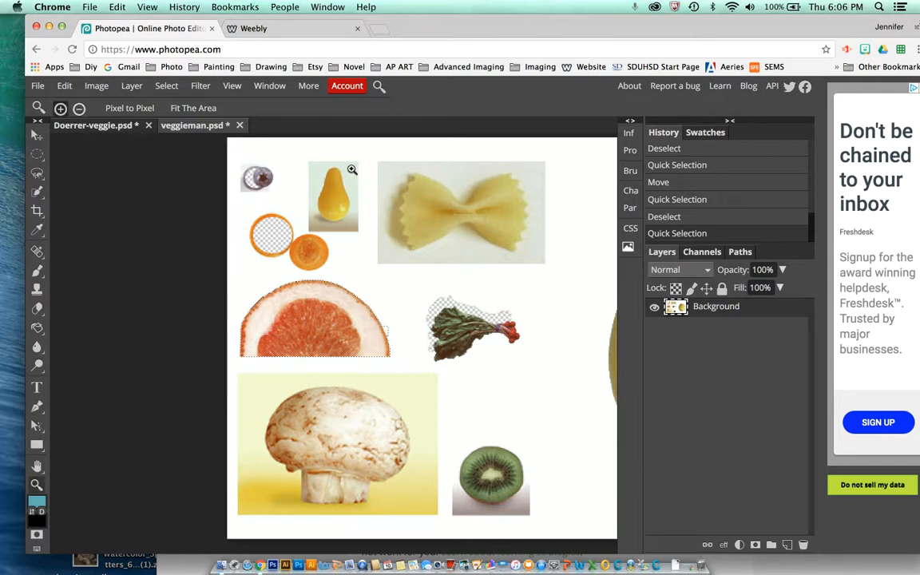
scroll(438, 294, "right", 5)
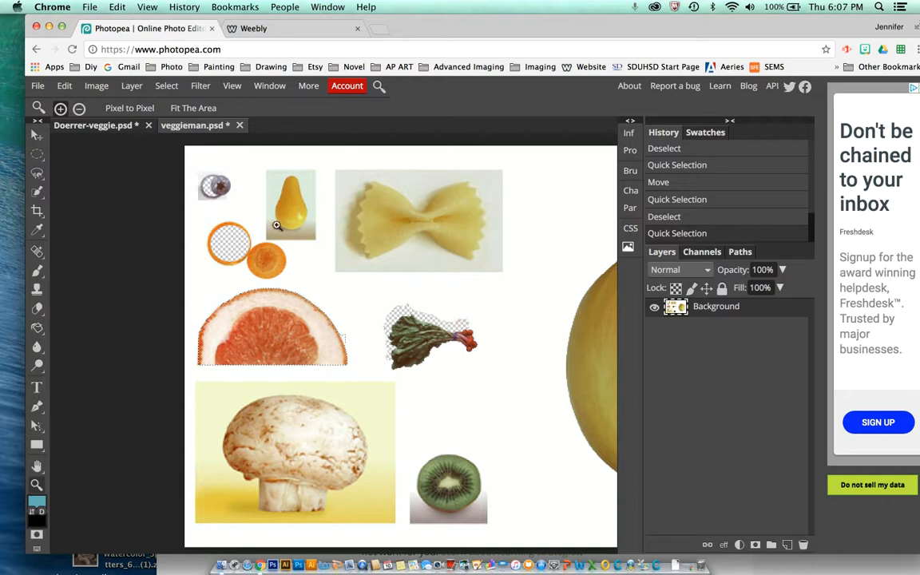
scroll(471, 380, "right", 2)
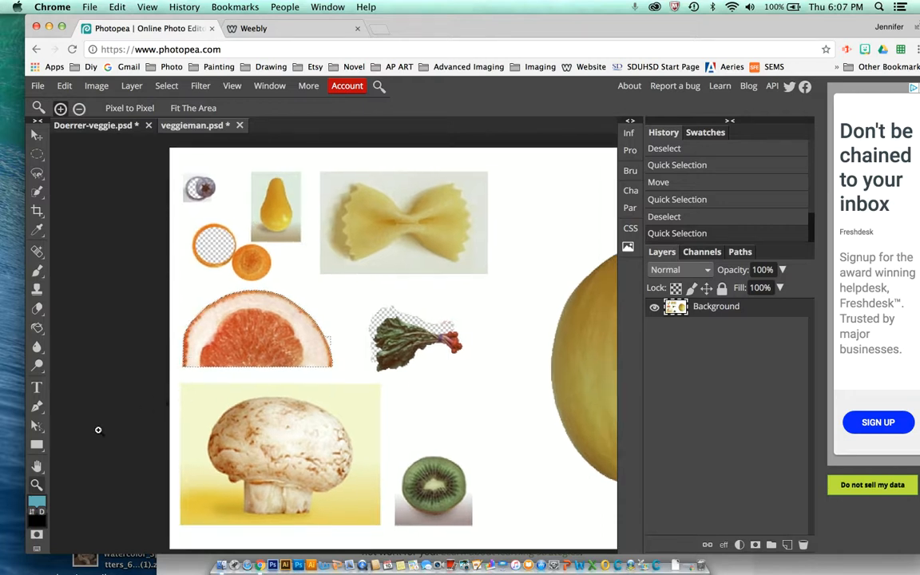
left_click(288, 214)
left_click(288, 214)
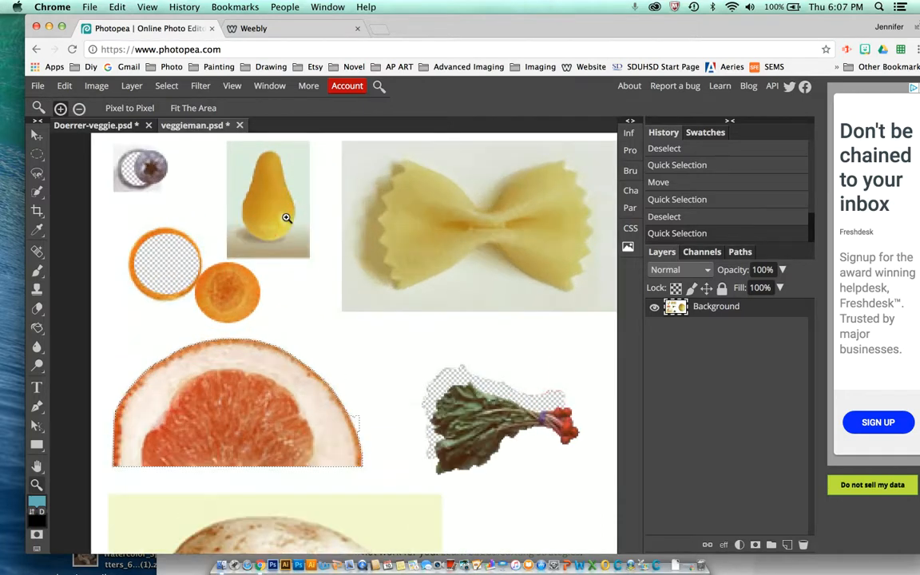
left_click(271, 232)
left_click(271, 236)
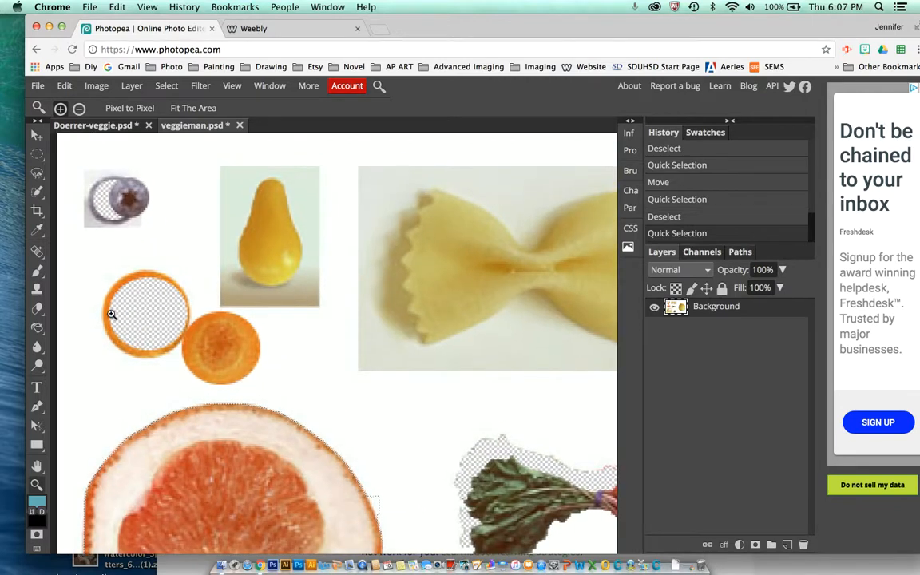
left_click(38, 192)
mouse_move(38, 194)
left_mouse_down()
mouse_move(79, 197)
mouse_move(88, 209)
left_mouse_up()
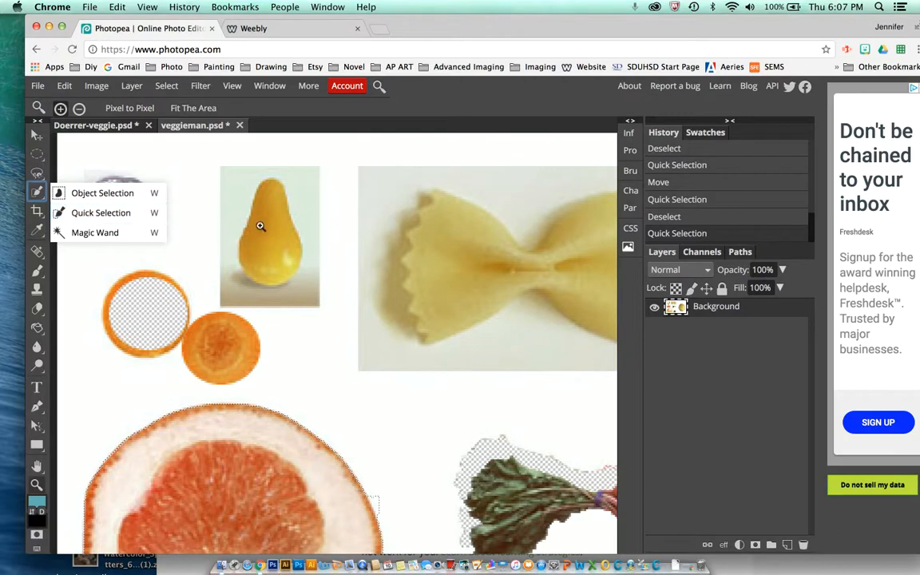
left_click(112, 209)
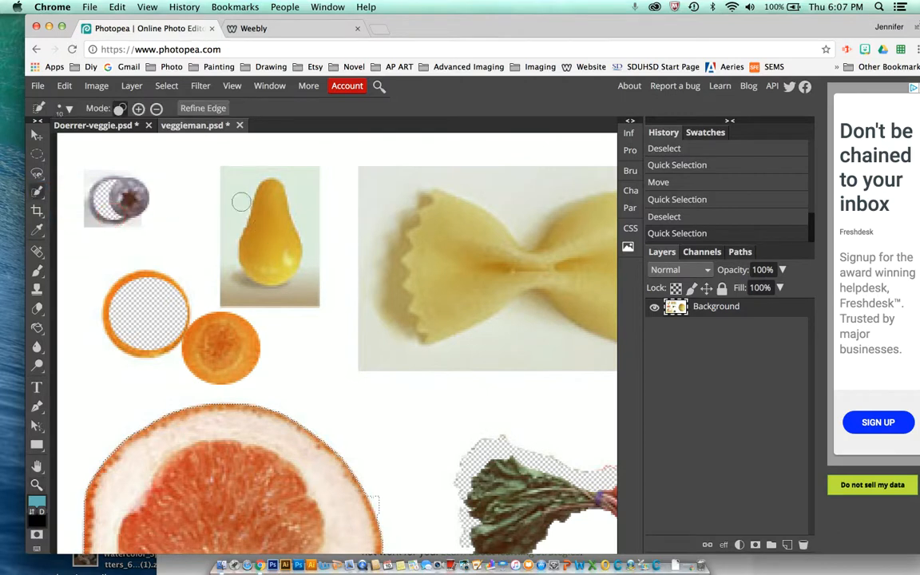
left_click(270, 237)
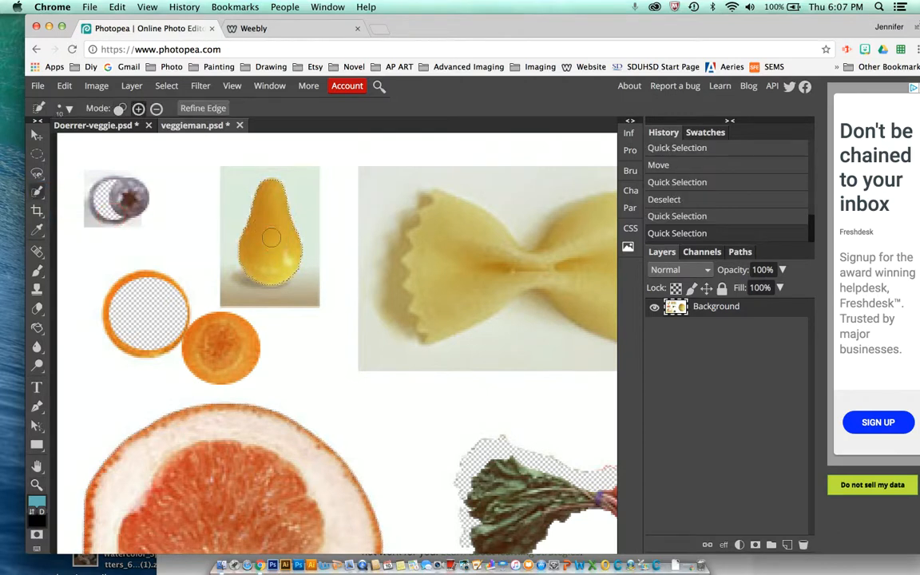
Move the selected pear down off its photo background and paste a copy of it into veggieman.psd
left_click(37, 136)
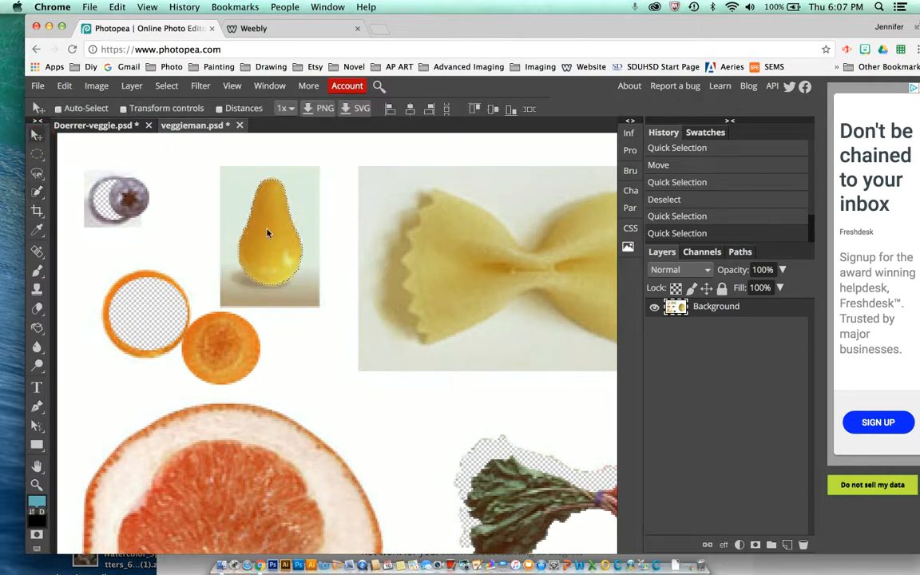
left_click_drag(268, 232, 314, 301)
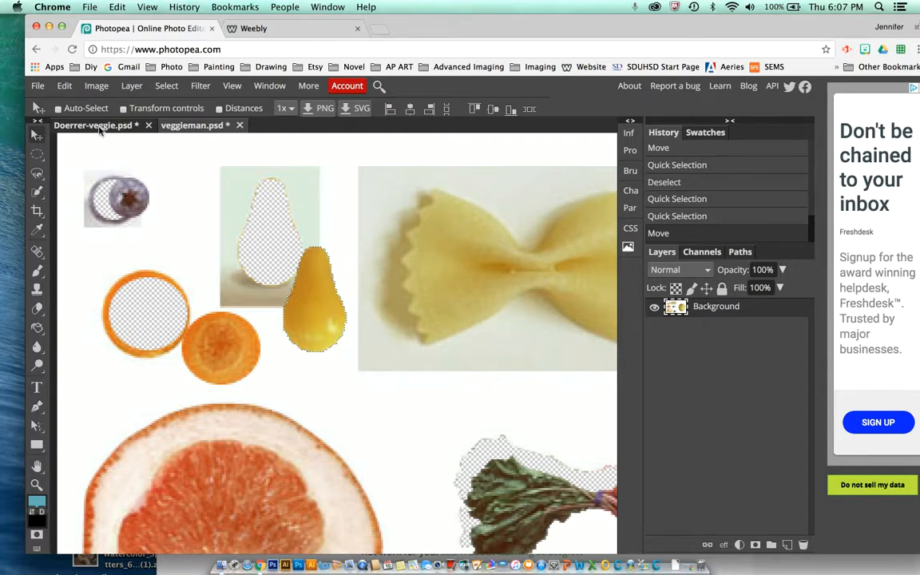
left_click(191, 125)
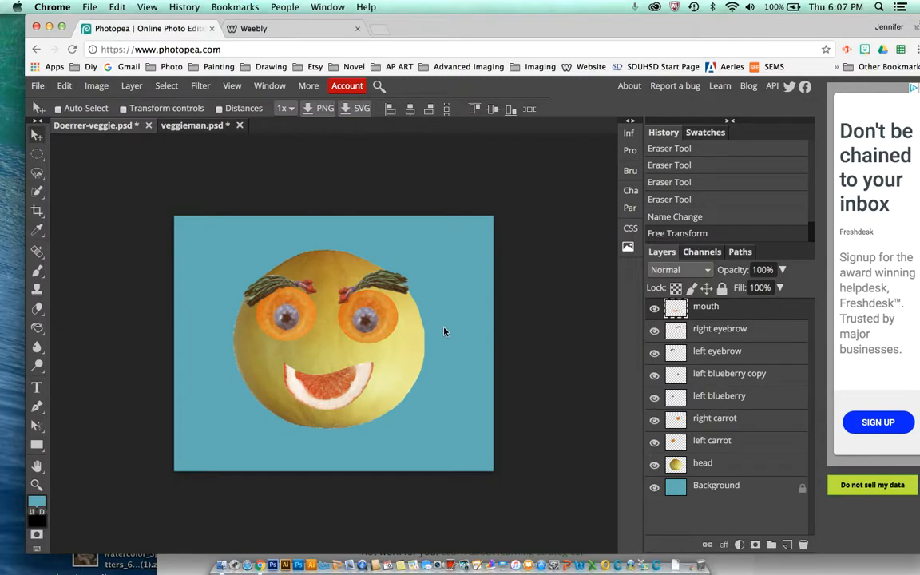
key("super+v")
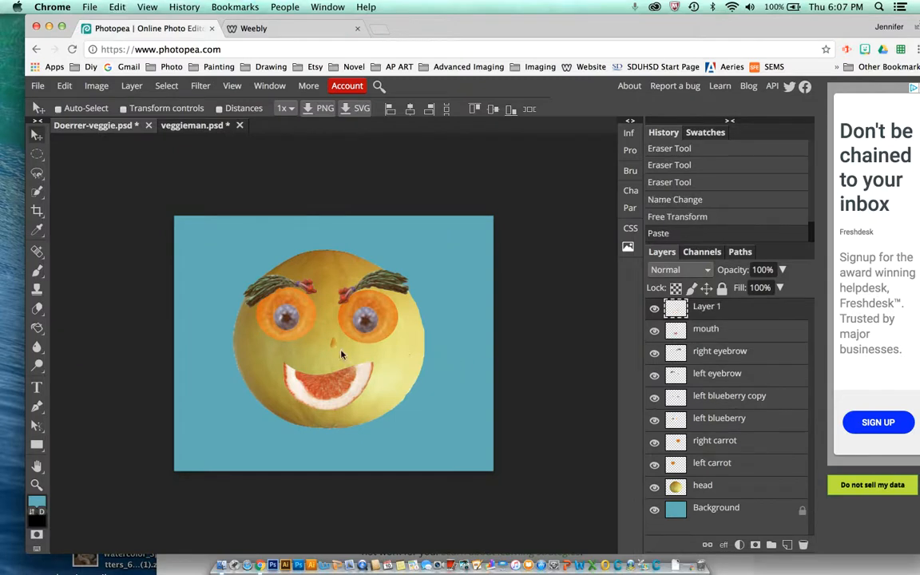
Free-transform the pasted pear to about 609% width and 420% height, placing it between the eyes above the mouth as a nose
left_click(66, 87)
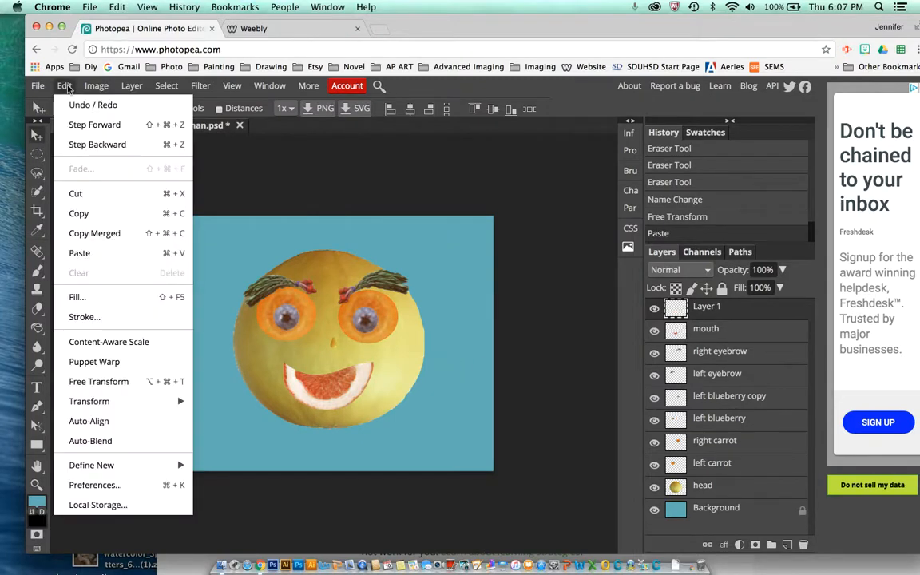
left_click(137, 384)
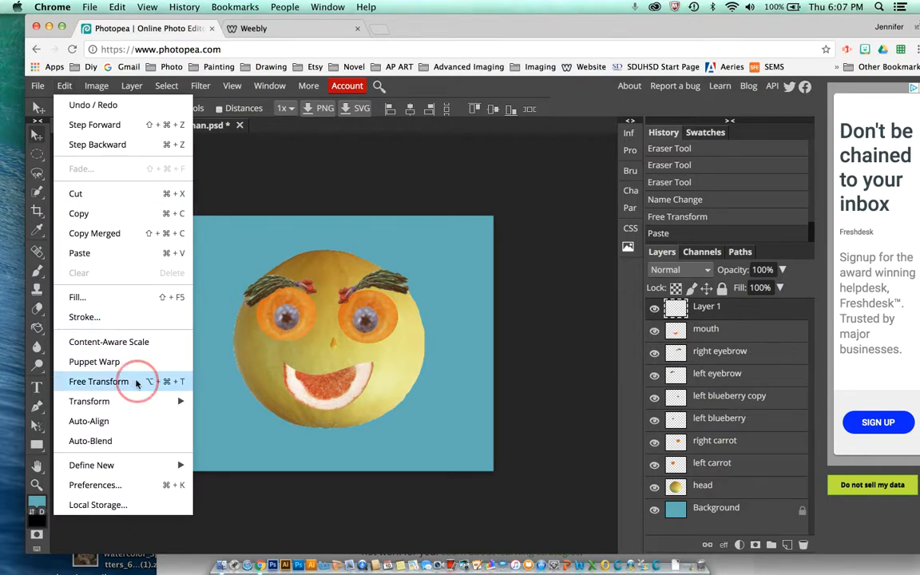
left_click_drag(340, 340, 352, 316)
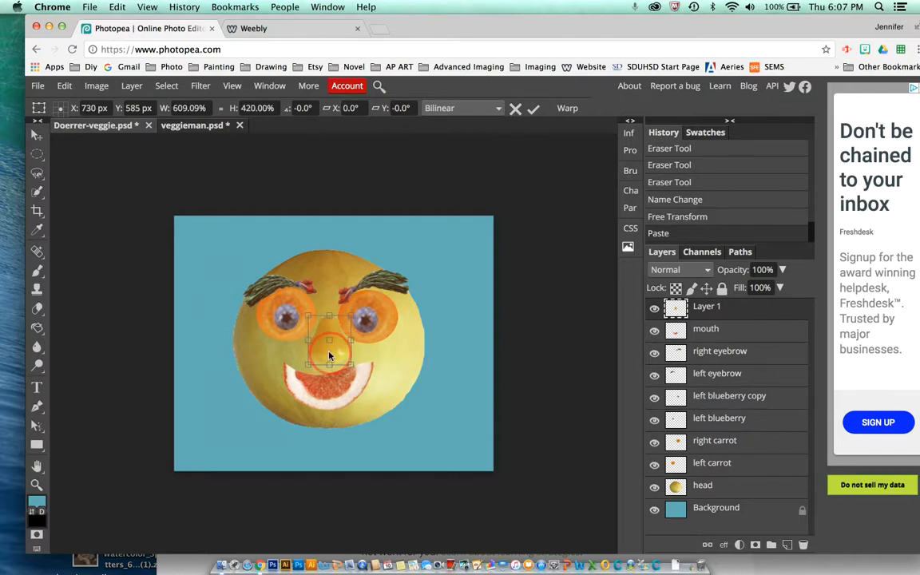
left_click_drag(329, 356, 327, 356)
left_click(534, 109)
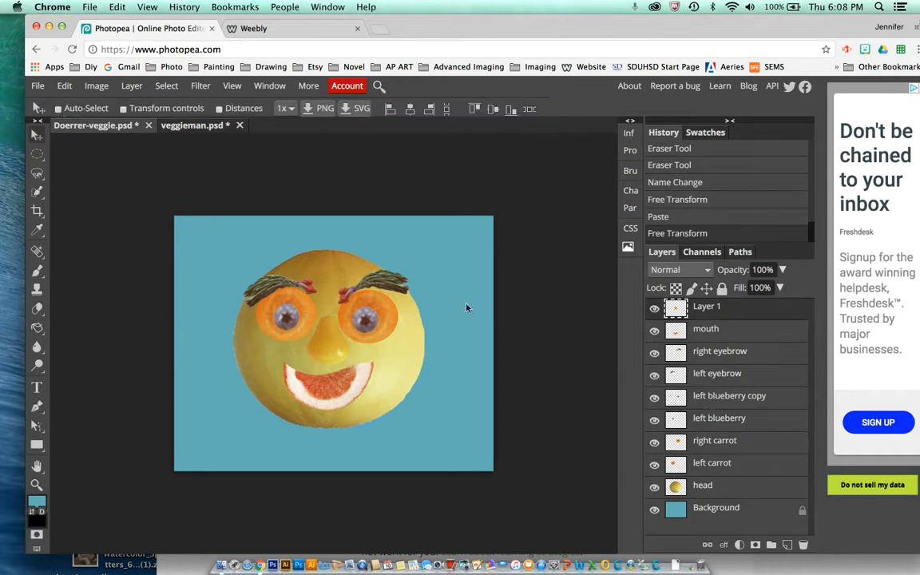
Rename the pear's layer as nose
left_click(36, 485)
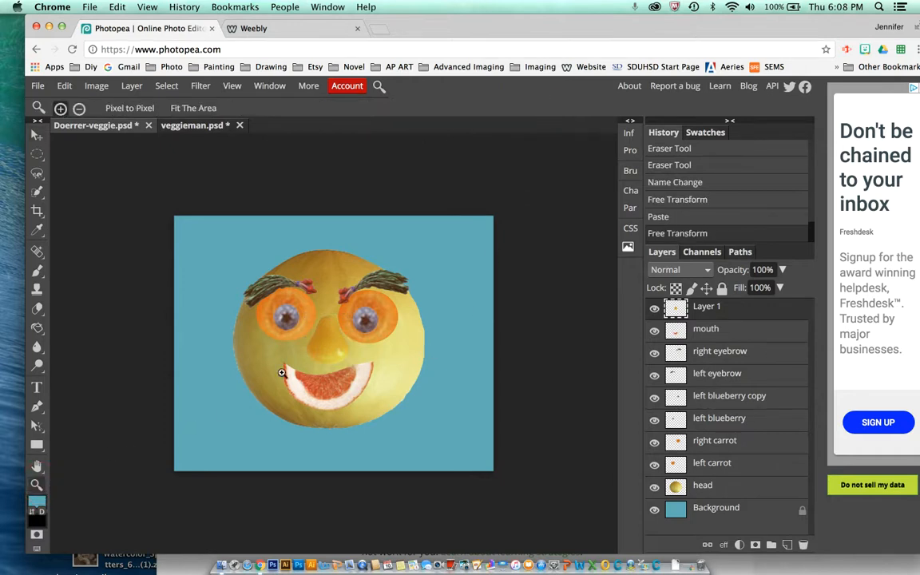
left_click(328, 353)
left_click(330, 354)
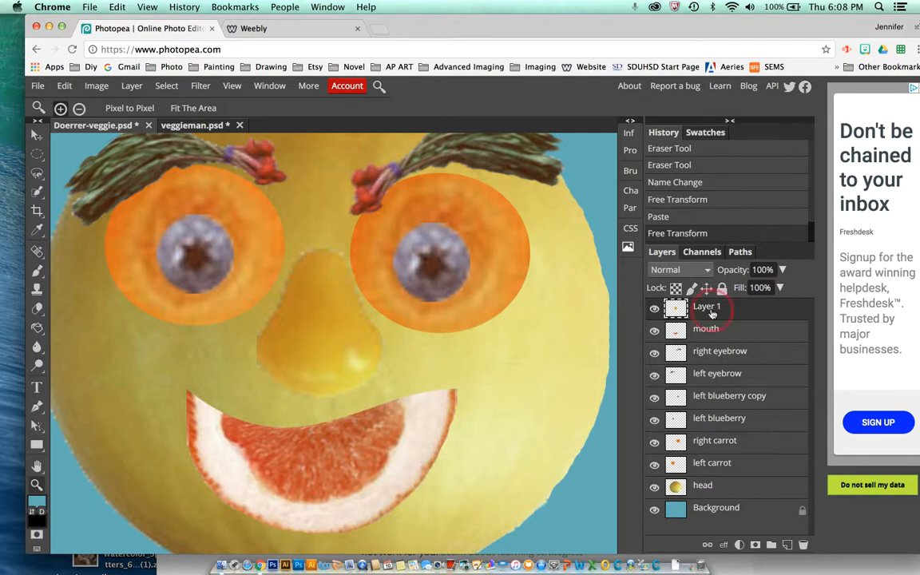
double_click(712, 313)
type("nose")
key("Return")
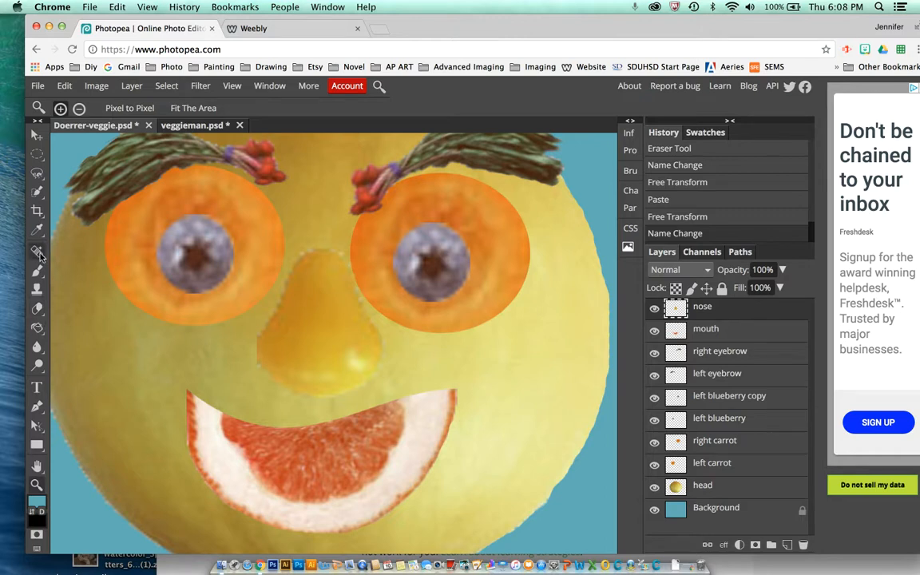
Erase the rough edges around the pear on the nose layer with the Eraser Tool to smooth its outline
right_click(37, 308)
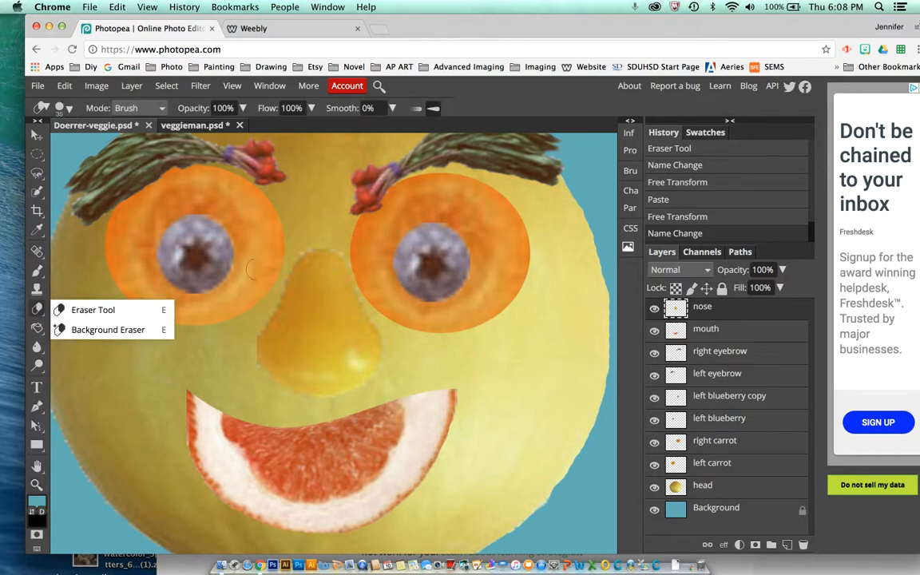
left_click(96, 310)
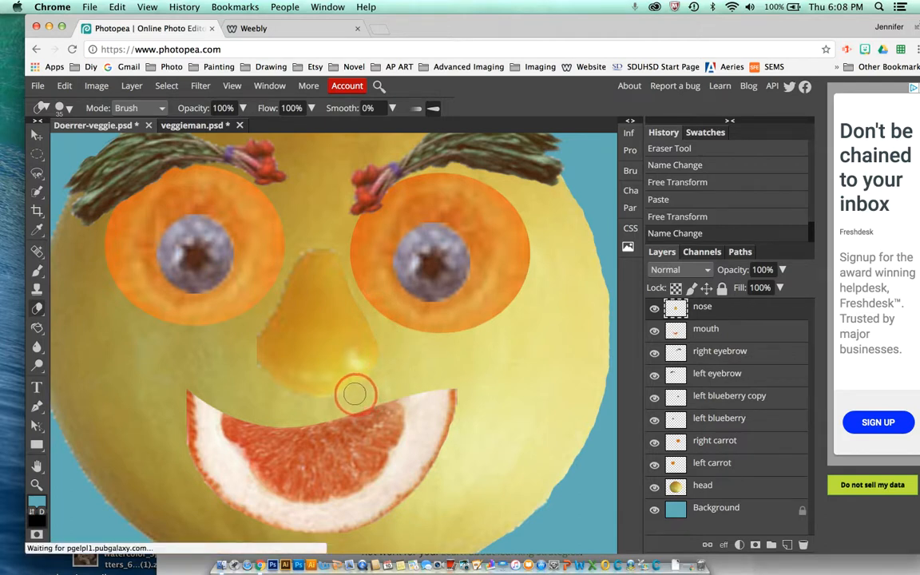
left_click_drag(351, 395, 316, 357)
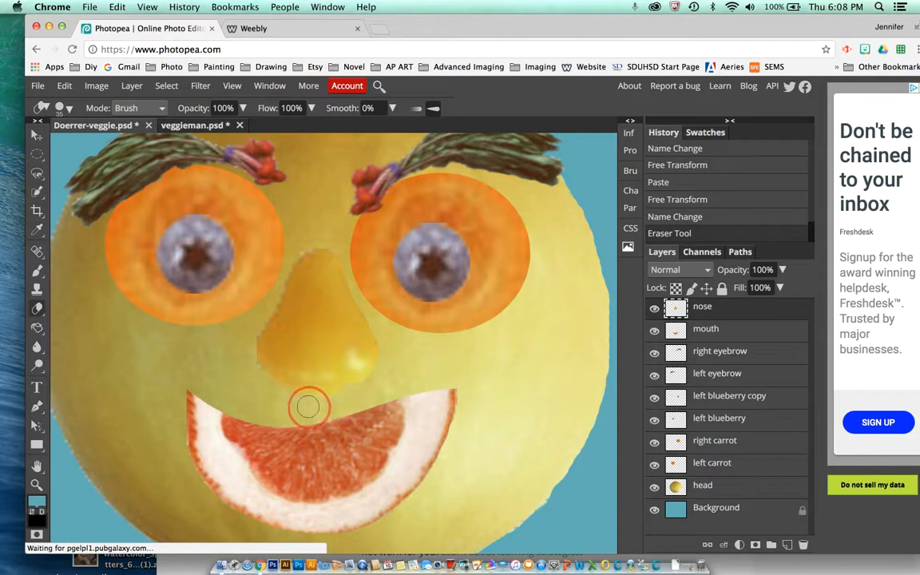
left_click(269, 366)
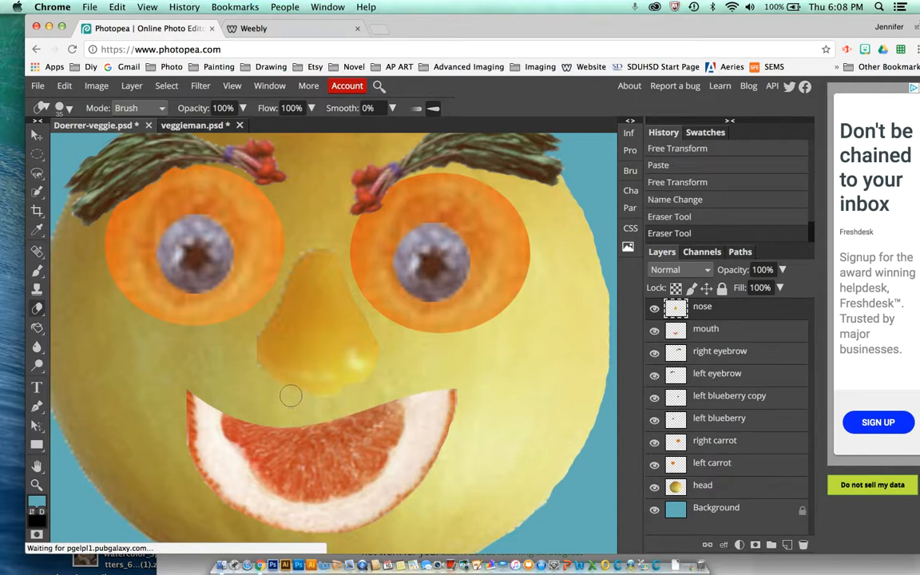
left_click(265, 354)
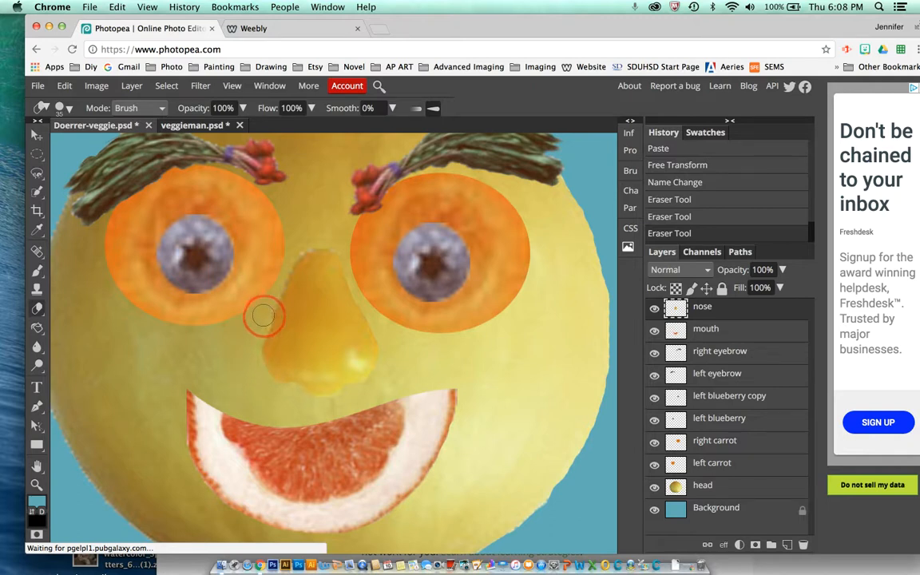
mouse_move(269, 293)
left_mouse_down()
mouse_move(268, 315)
mouse_move(294, 247)
mouse_move(313, 236)
mouse_move(343, 242)
mouse_move(362, 298)
mouse_move(391, 332)
left_mouse_up()
left_click(349, 391)
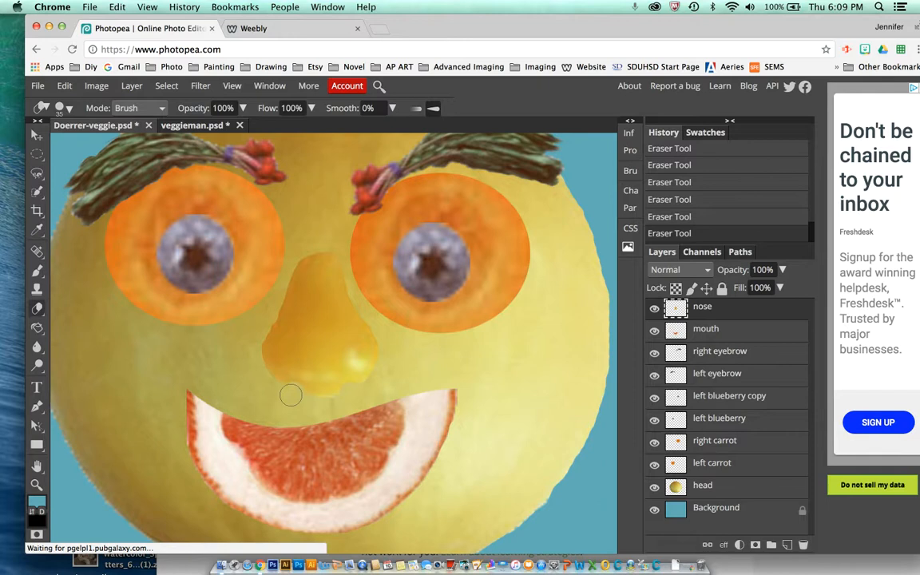
mouse_move(248, 334)
left_mouse_down()
mouse_move(274, 298)
mouse_move(255, 343)
mouse_move(261, 375)
mouse_move(236, 339)
left_mouse_up()
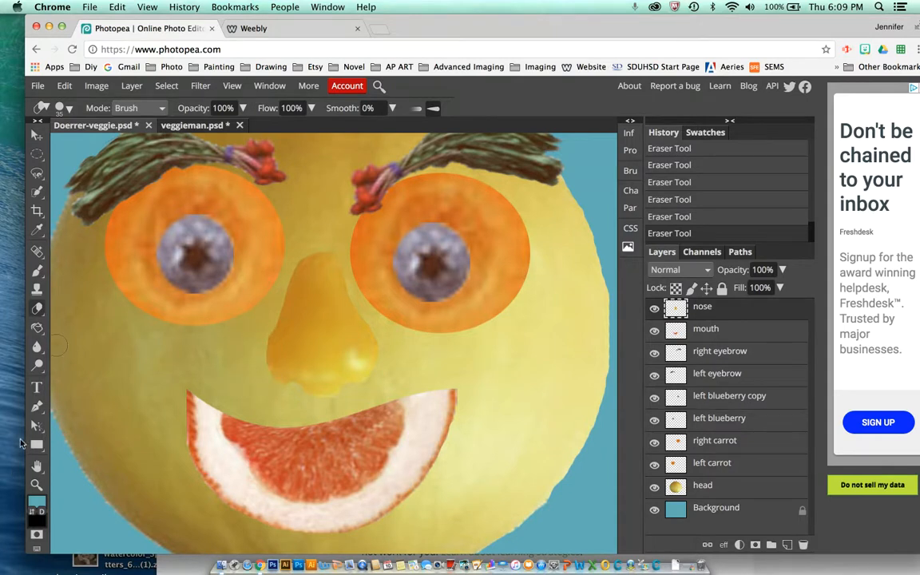
Shift the nose layer's colour with a Hue/Saturation adjustment of hue -18 and saturation -6
key("z")
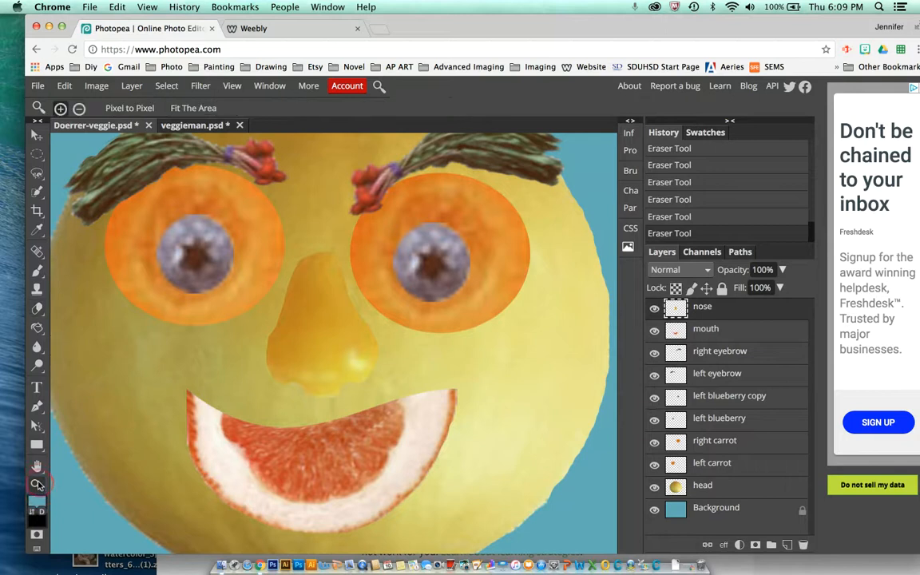
left_click(309, 352, "alt")
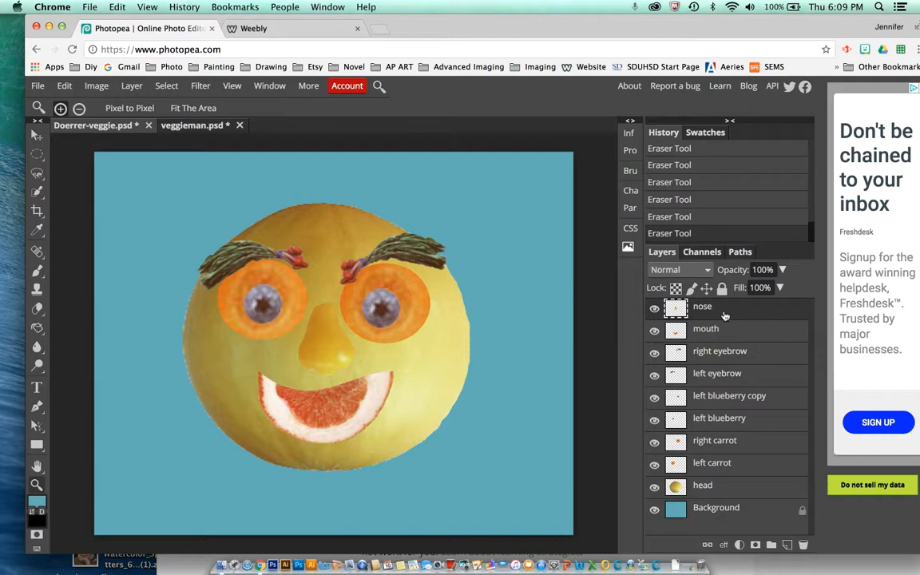
left_click(96, 86)
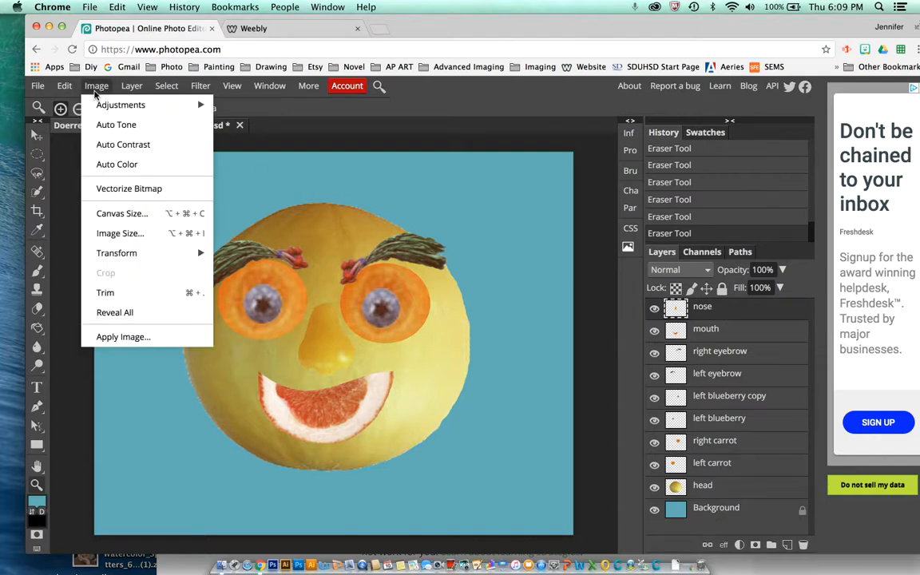
mouse_move(120, 104)
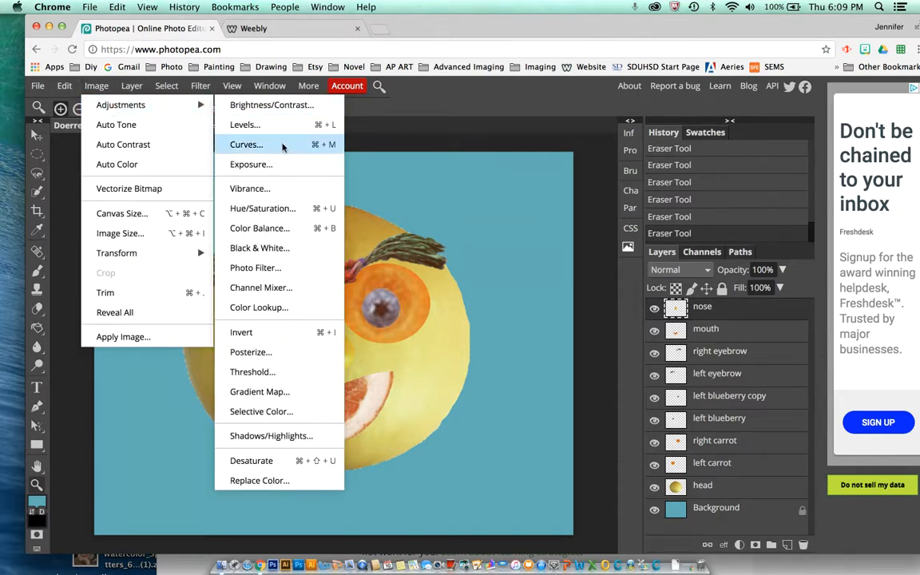
left_click(308, 208)
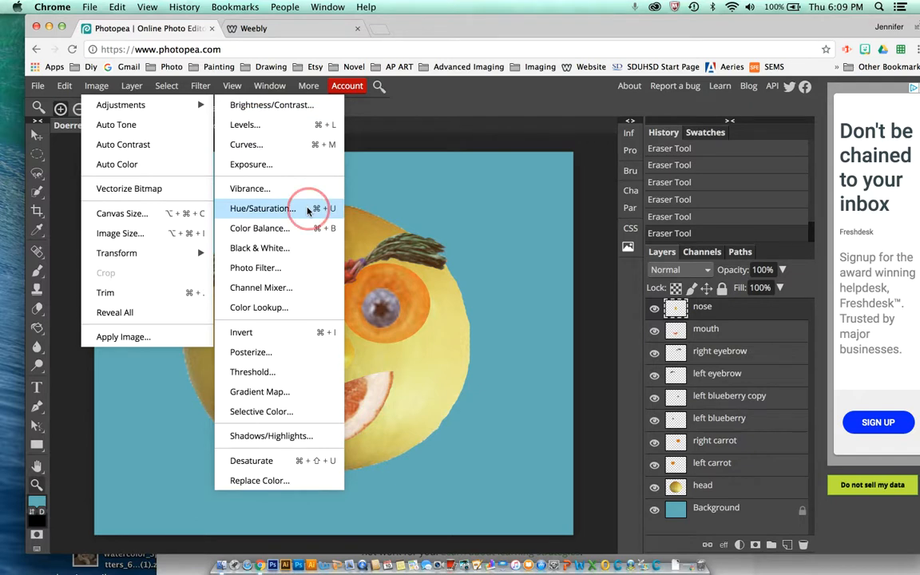
left_click_drag(309, 180, 623, 130)
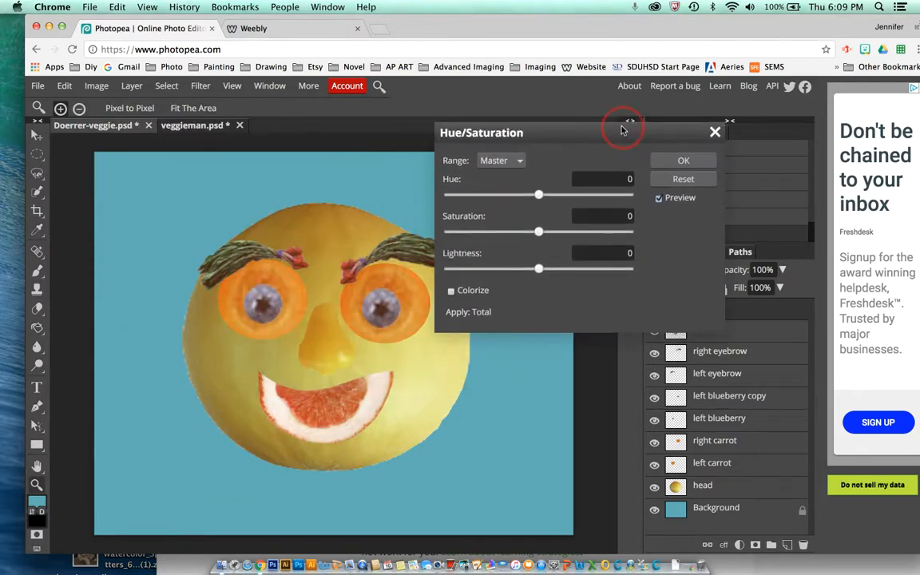
mouse_move(540, 197)
left_mouse_down()
mouse_move(615, 200)
mouse_move(480, 199)
mouse_move(530, 204)
left_mouse_up()
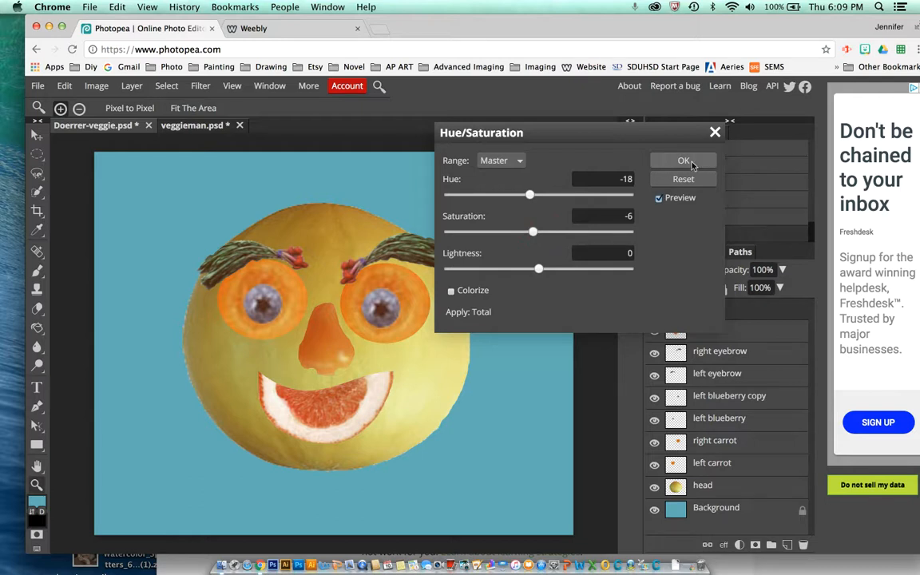
left_click(684, 161)
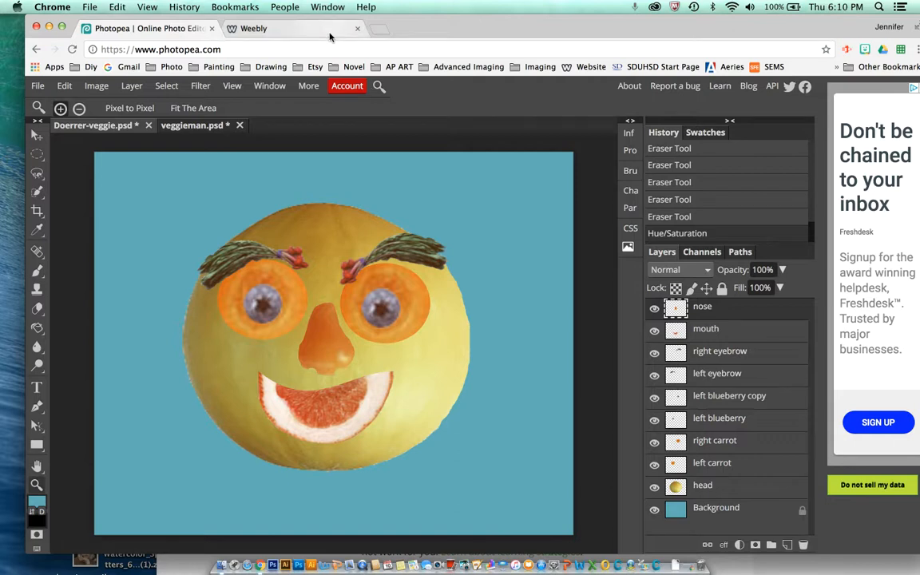
Search Google for unsplash in a new browser tab and open the Unsplash website
left_click(379, 29)
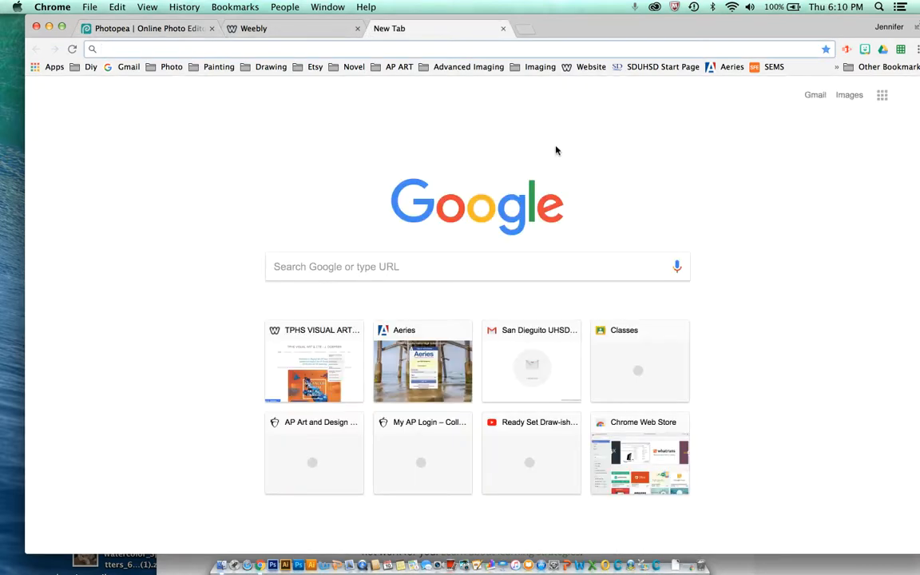
type("unsplash")
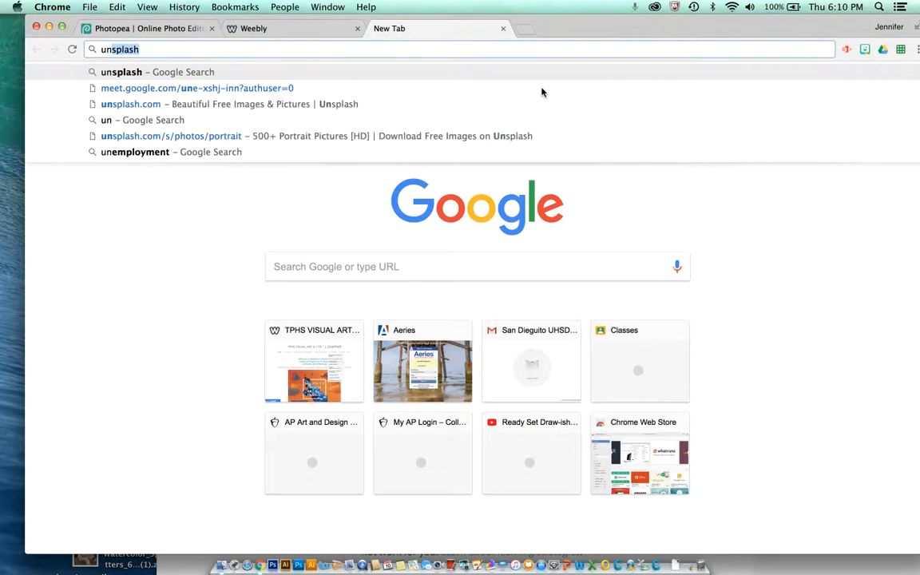
key("Return")
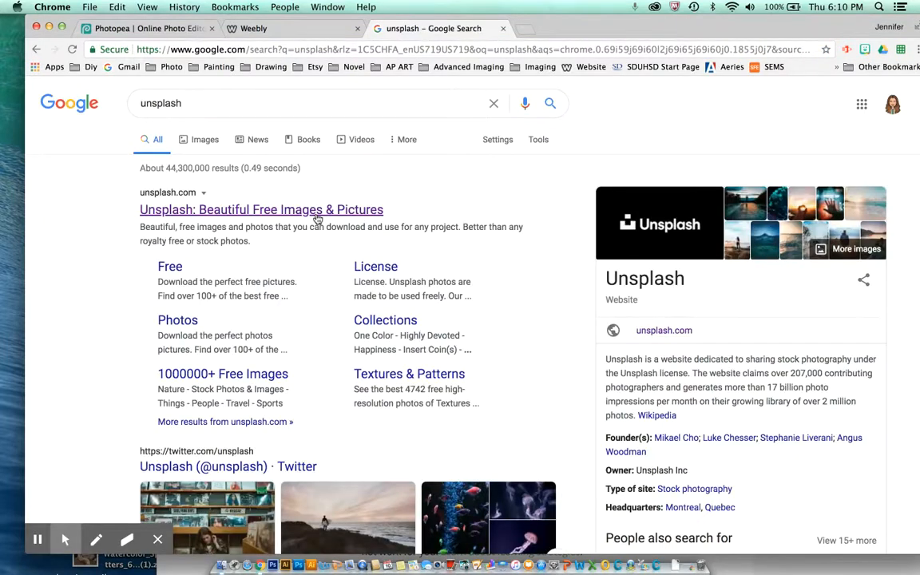
left_click(318, 211)
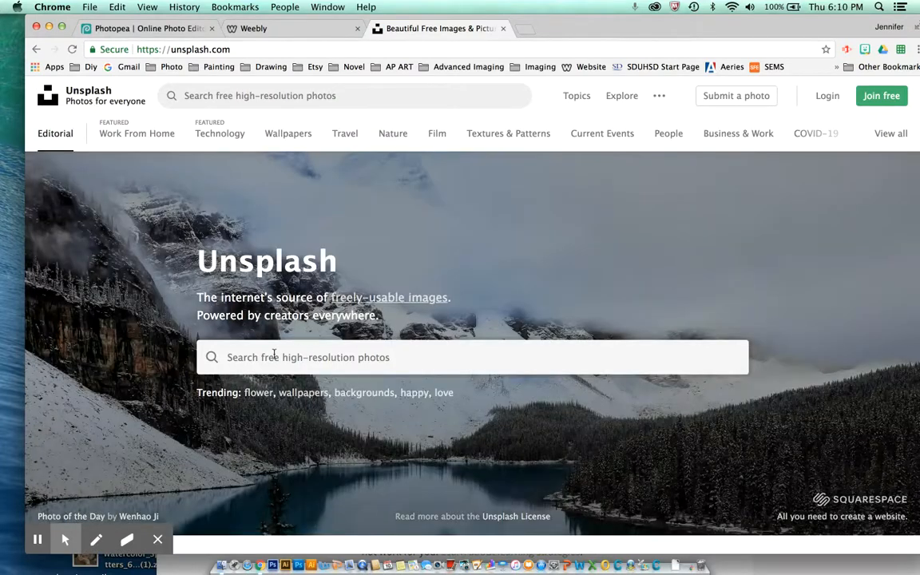
Search Unsplash's free photos for lettuce
left_click(274, 355)
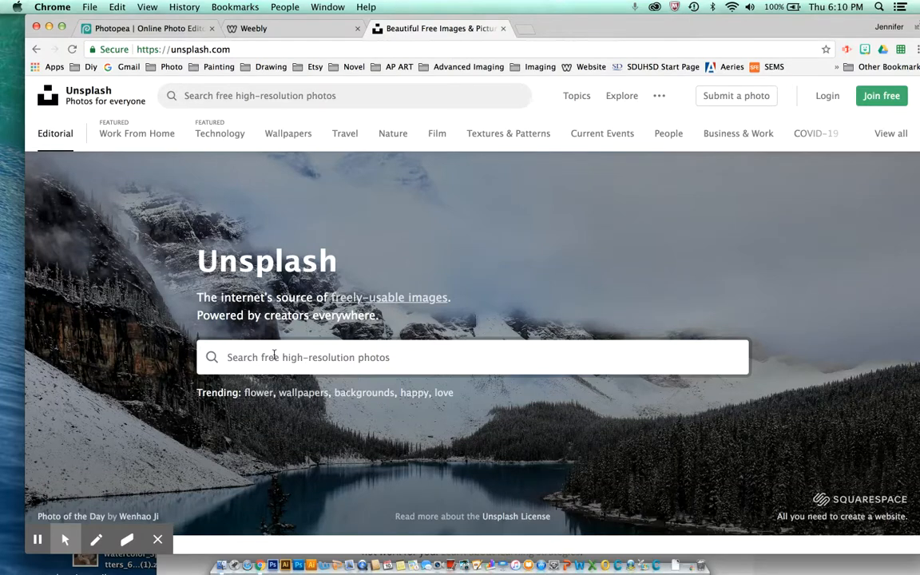
type("lettu")
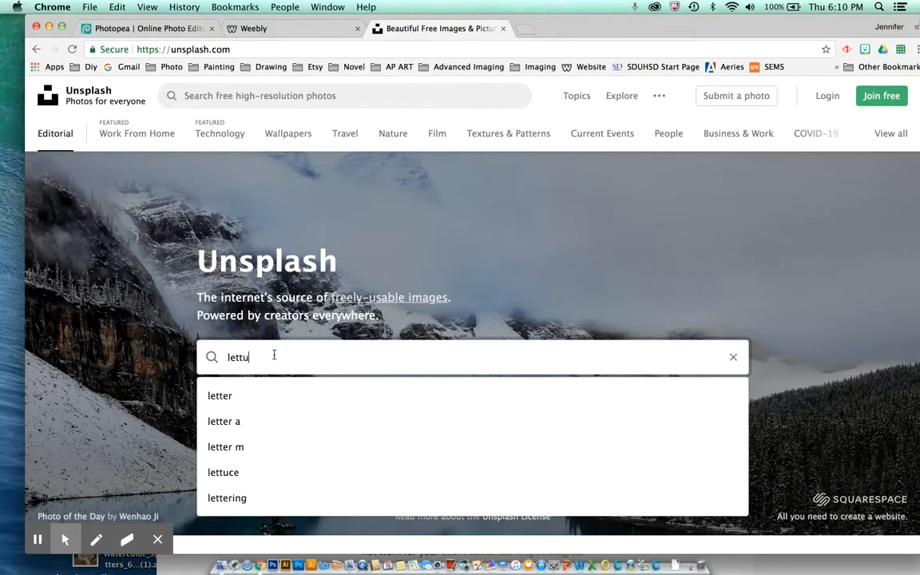
type("ce")
key("Return")
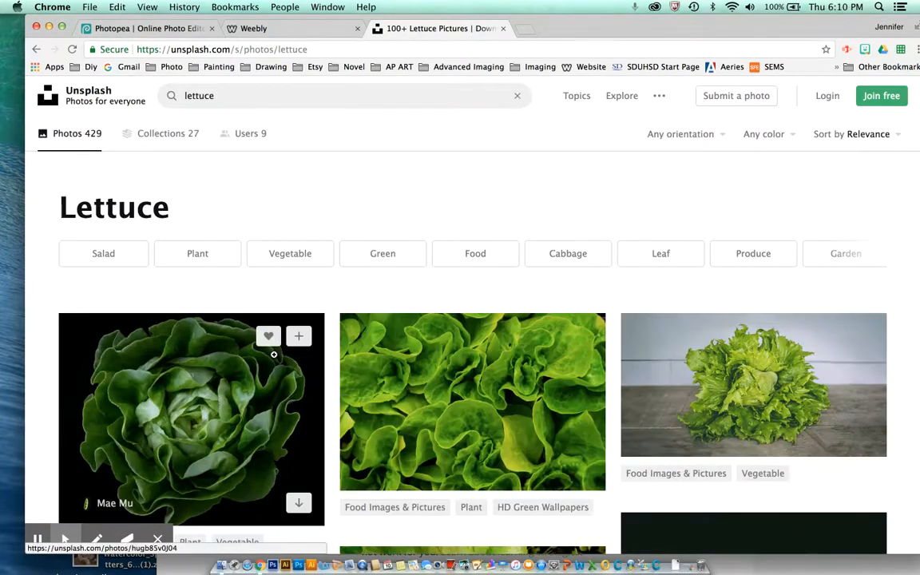
Look through the lettuce photos for a head of lettuce suitable for cutting out
scroll(427, 473, "down", 10)
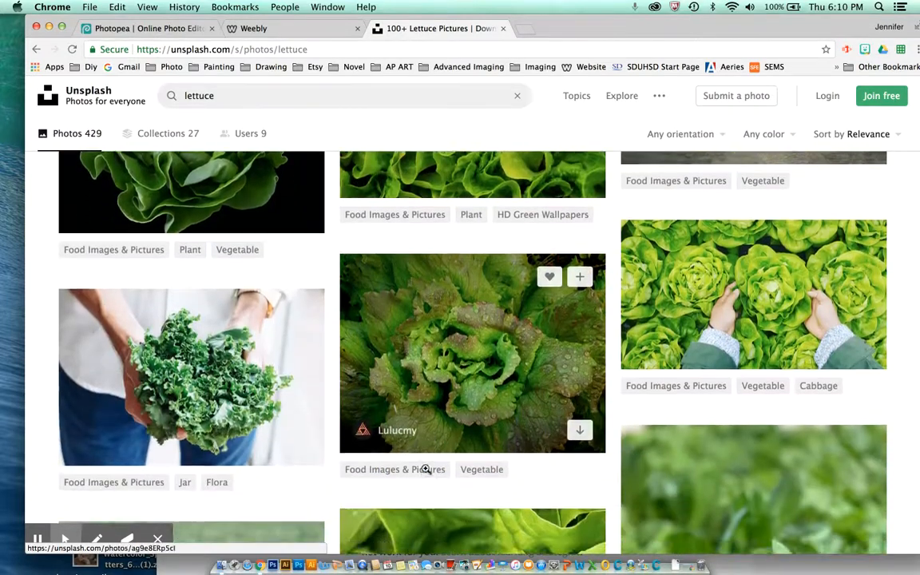
scroll(425, 468, "down", 15)
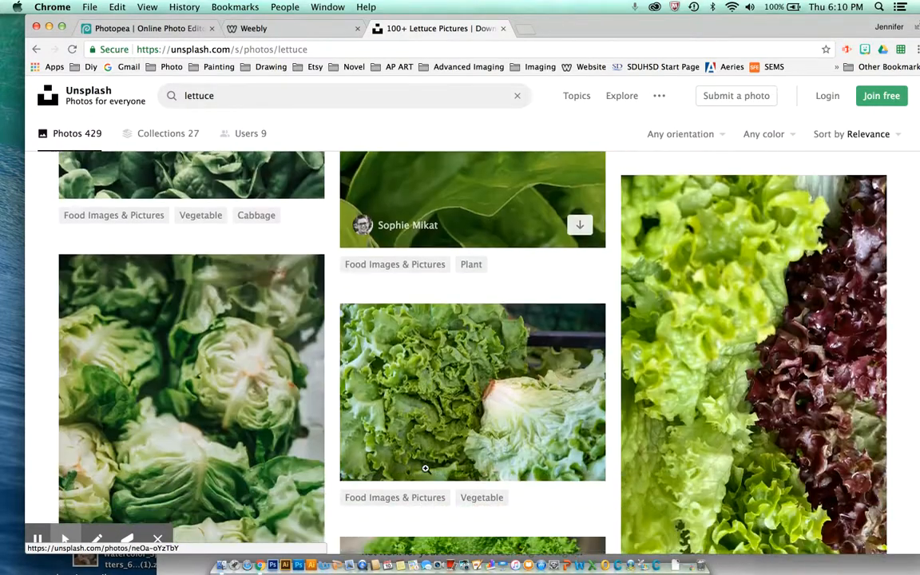
scroll(426, 469, "down", 15)
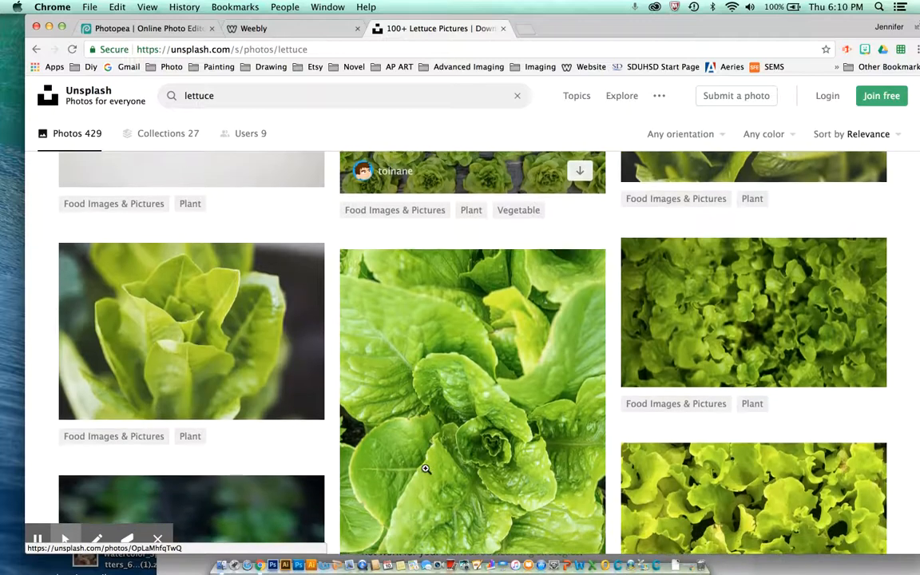
scroll(426, 469, "down", 10)
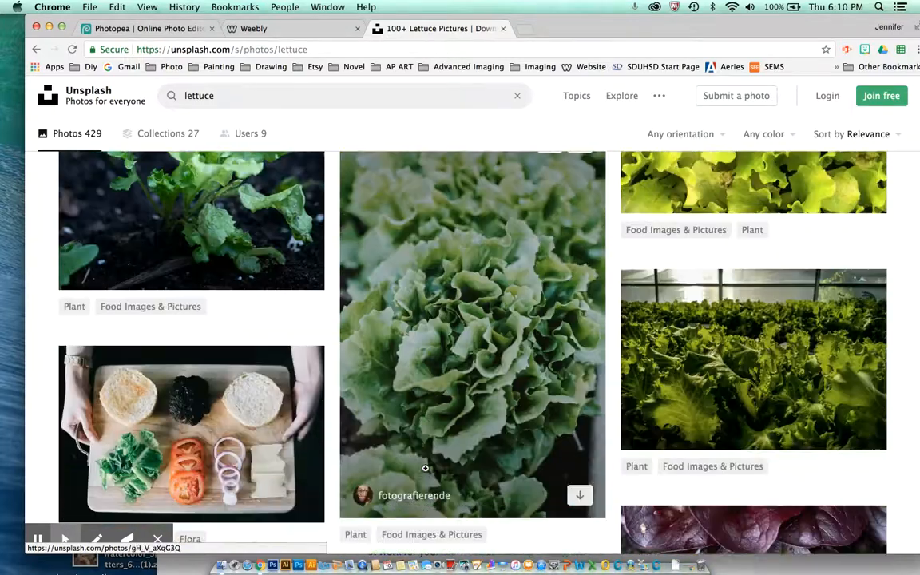
scroll(426, 469, "down", 10)
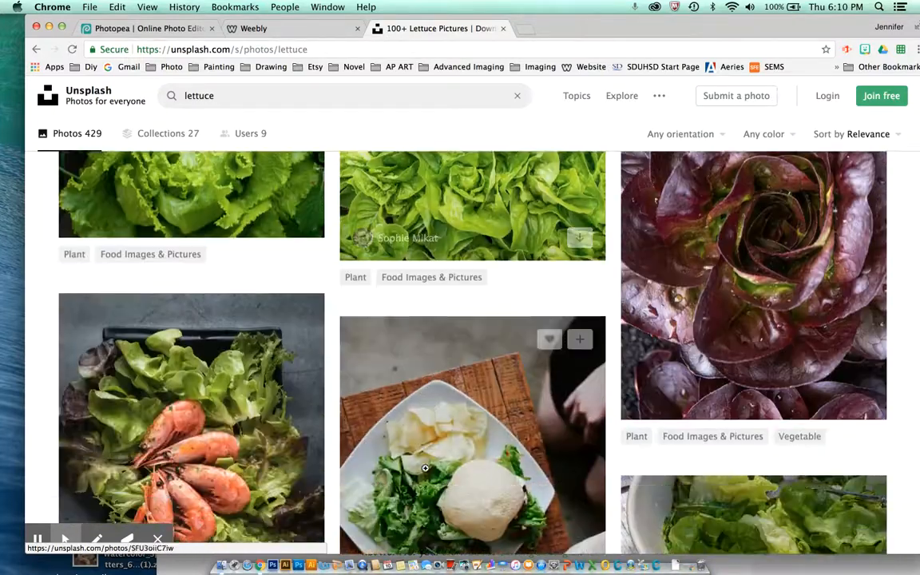
scroll(425, 469, "down", 2)
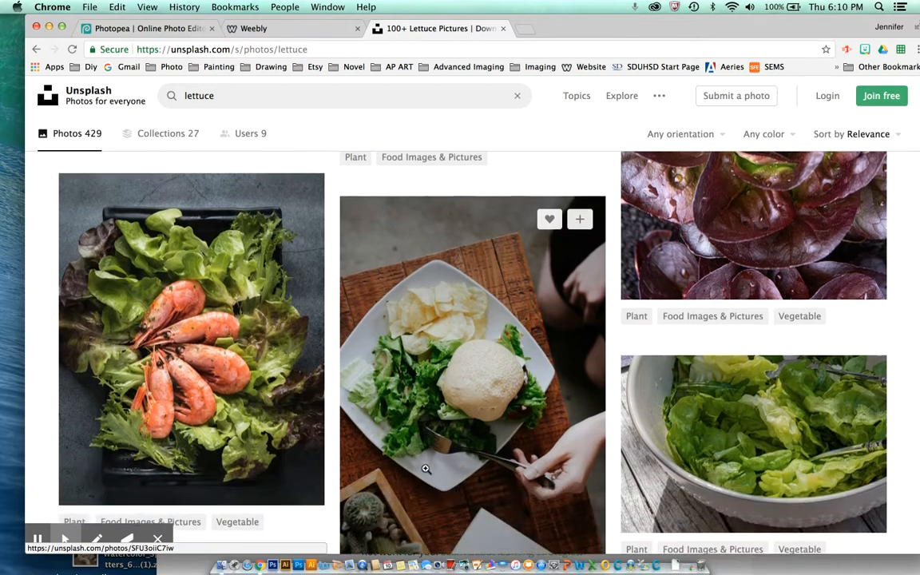
scroll(426, 469, "down", 10)
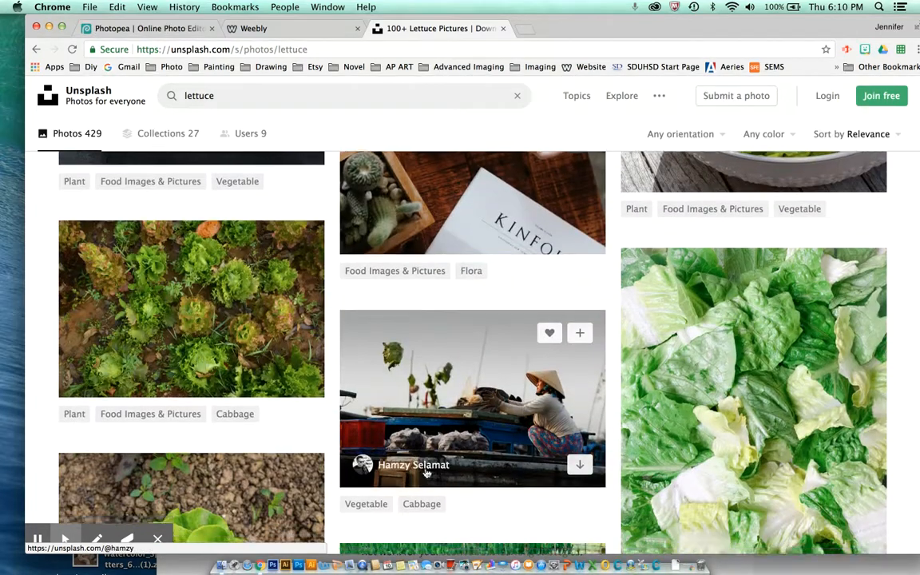
scroll(425, 469, "down", 15)
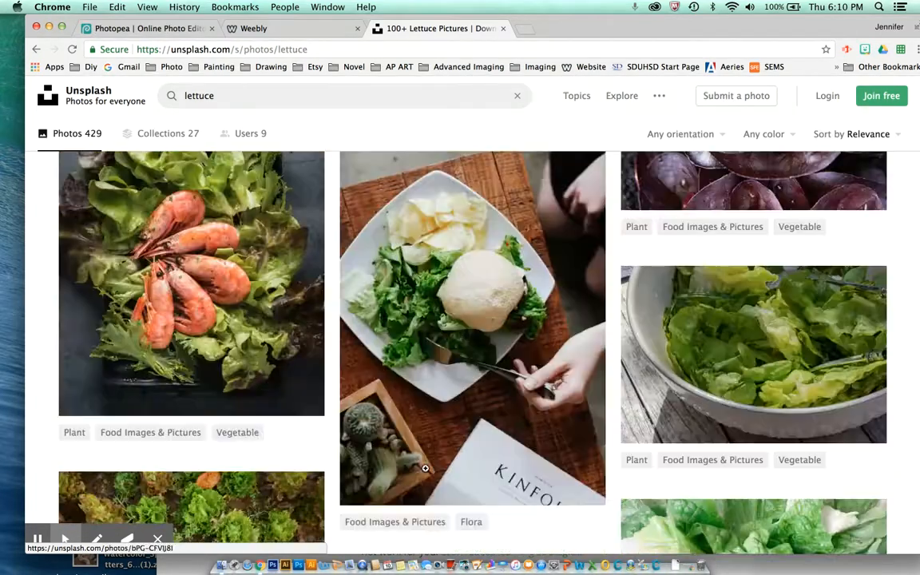
scroll(425, 469, "up", 15)
scroll(425, 469, "down", 2)
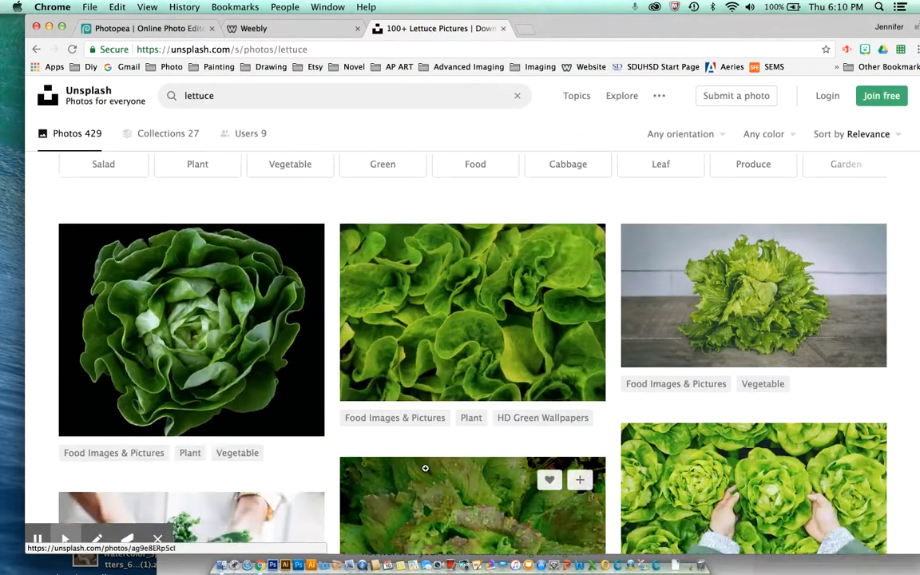
scroll(427, 431, "down", 2)
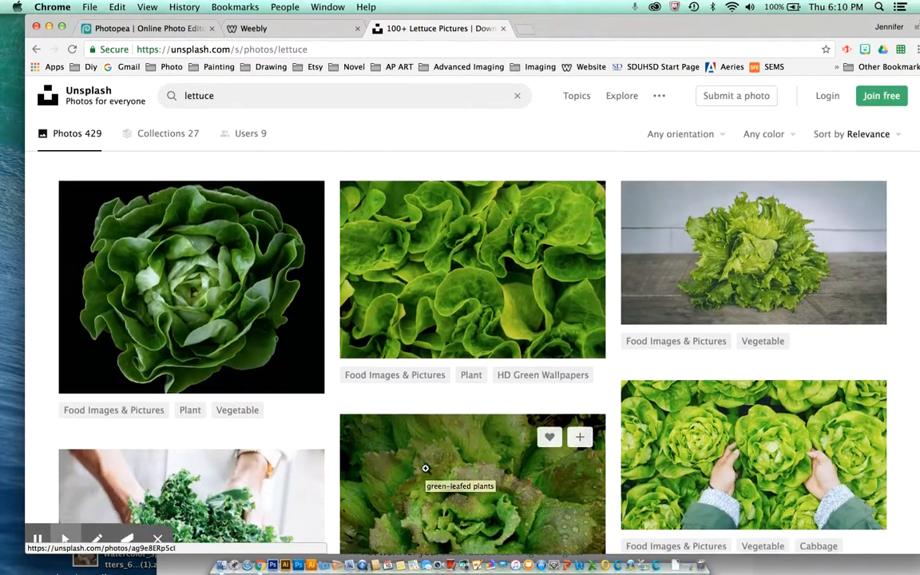
Download the photo of the leafy lettuce head on a grey wooden surface and close its preview
left_click(791, 266)
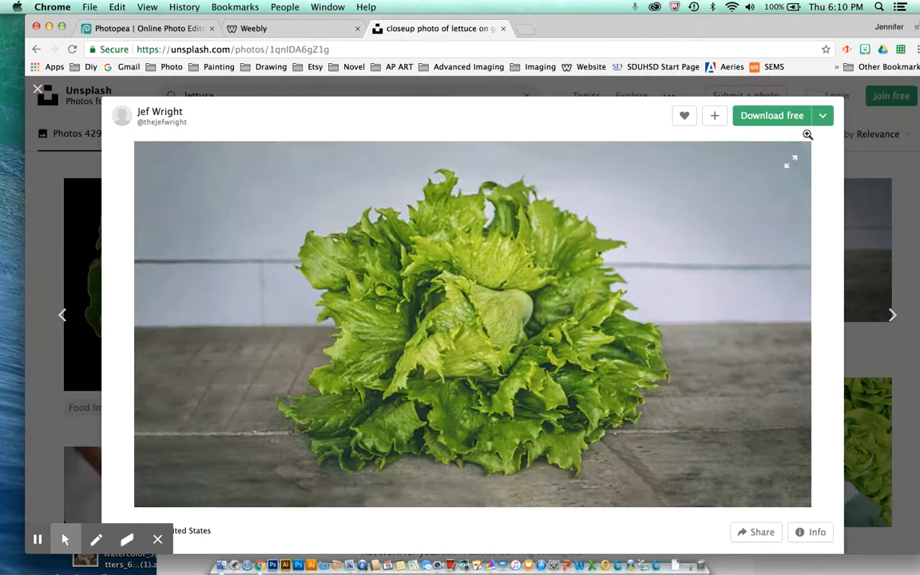
left_click(769, 117)
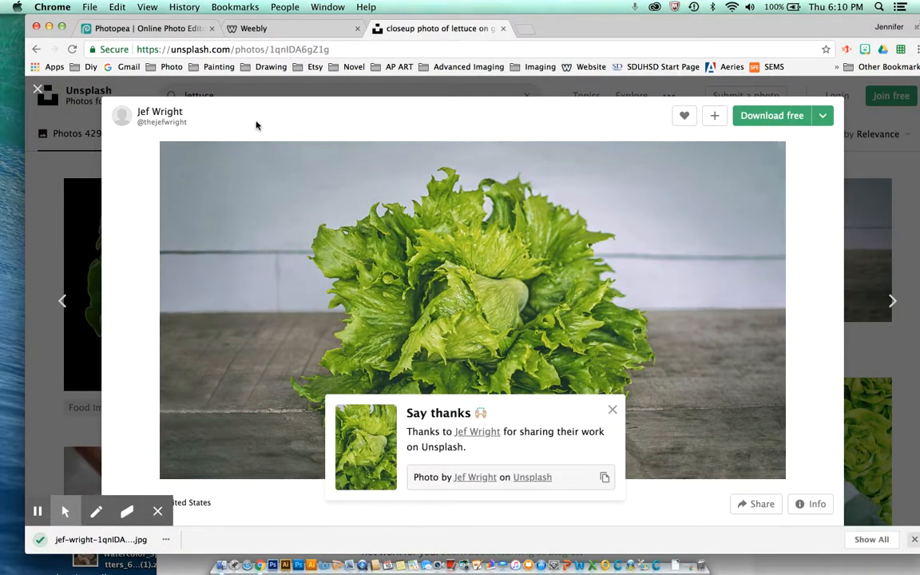
left_click(37, 90)
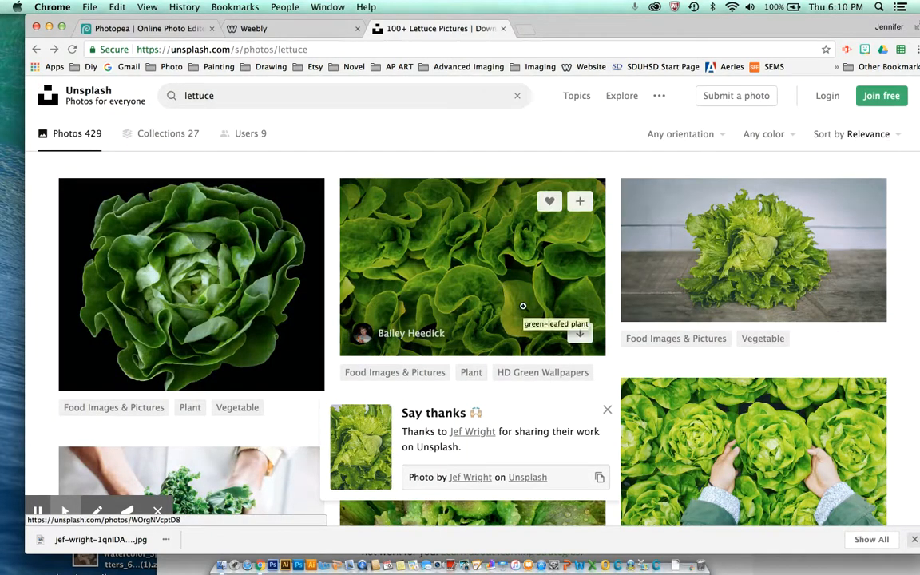
Replace the Unsplash photo search term with succulent and run the search
left_click(246, 99)
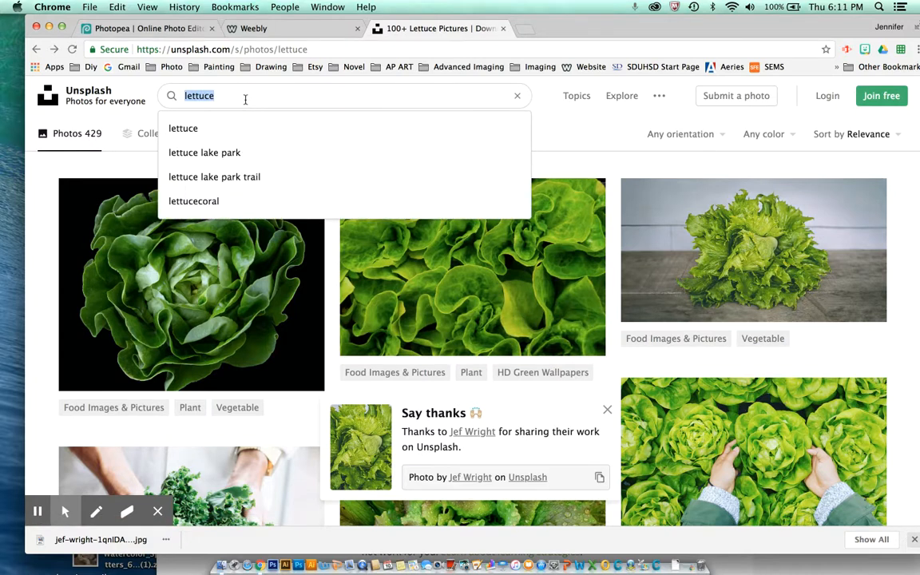
type("succeu")
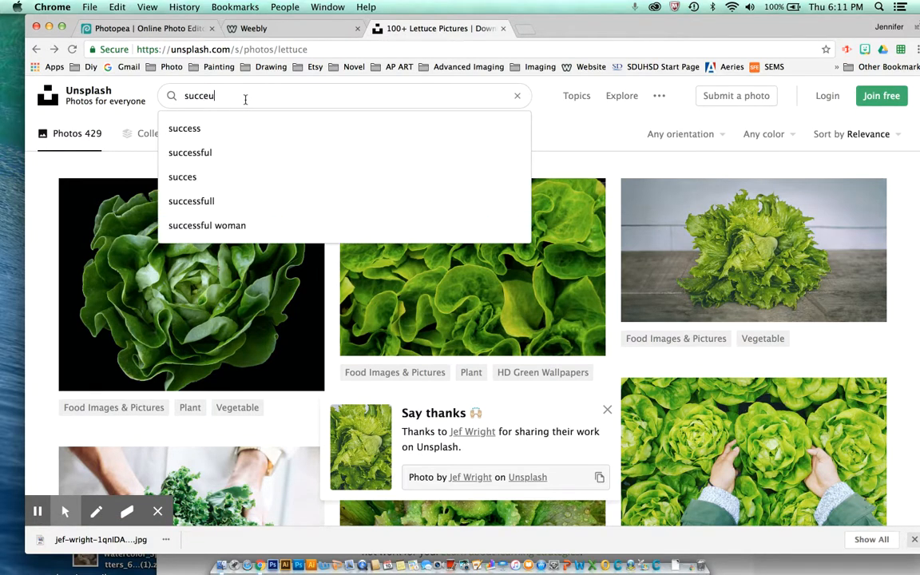
key("BackSpace")
key("BackSpace")
type("ulent")
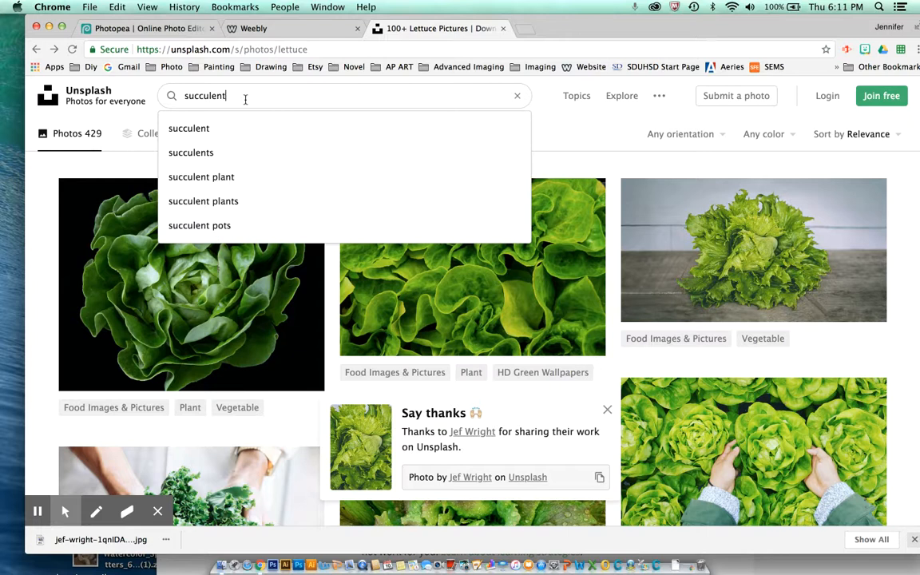
key("Return")
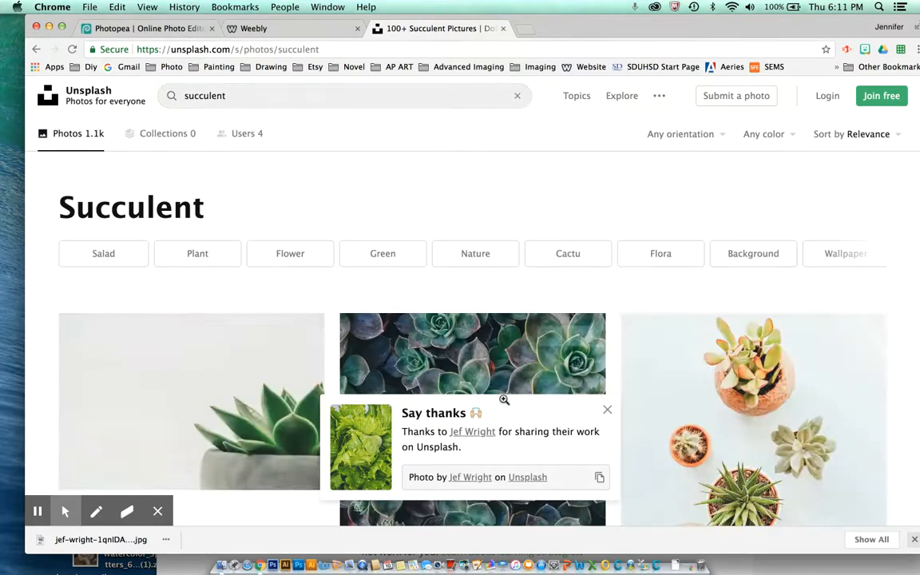
Look through the succulent photos for clearly shaped plants suitable for cutting out
left_click(606, 410)
scroll(601, 410, "down", 5)
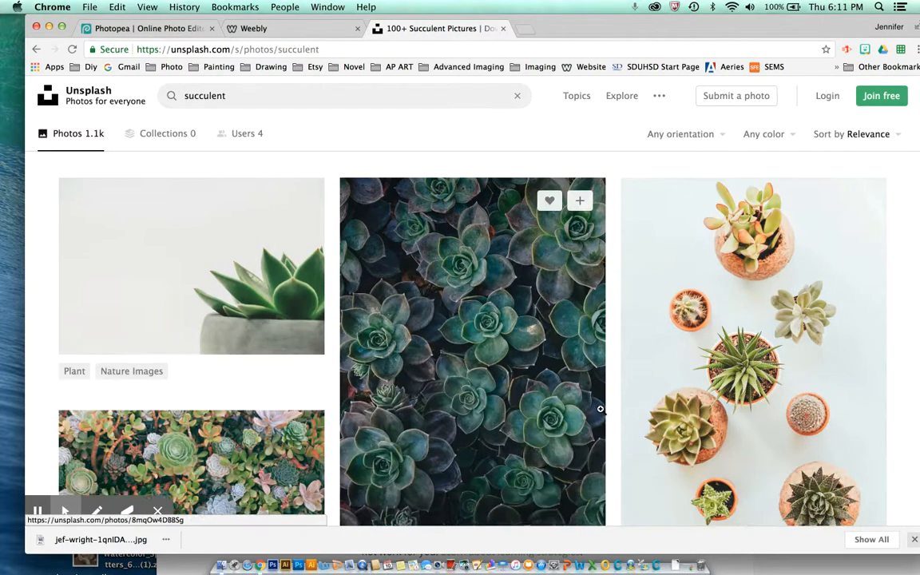
scroll(600, 410, "down", 10)
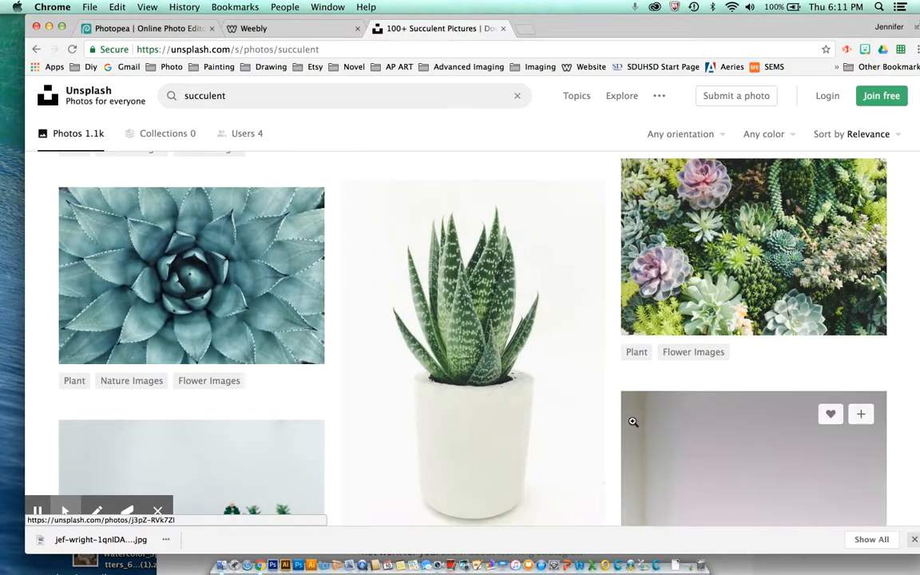
scroll(553, 461, "down", 8)
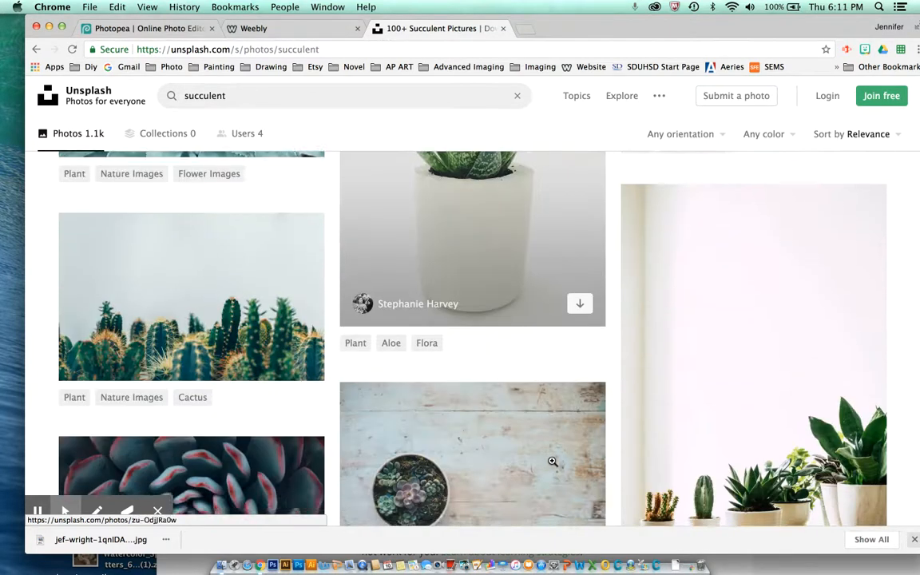
scroll(552, 461, "down", 5)
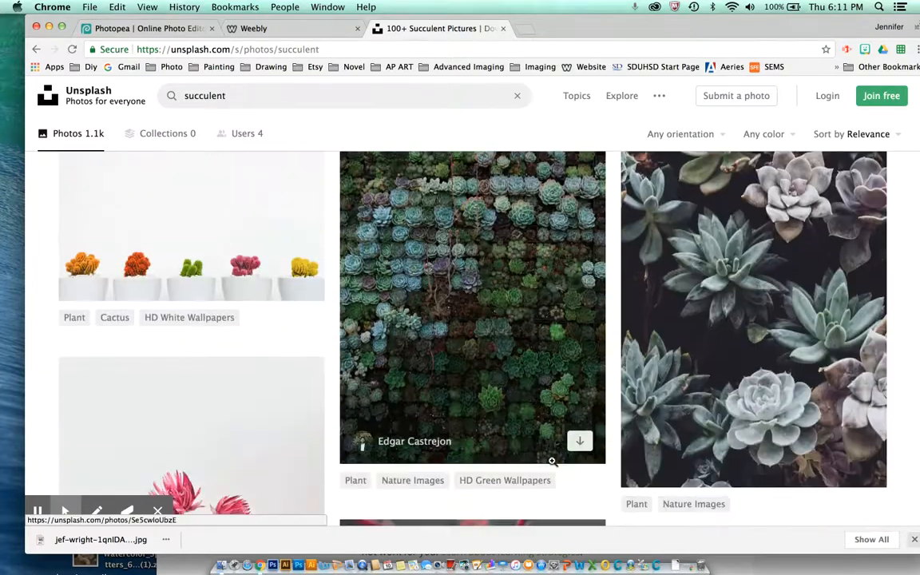
scroll(552, 463, "down", 10)
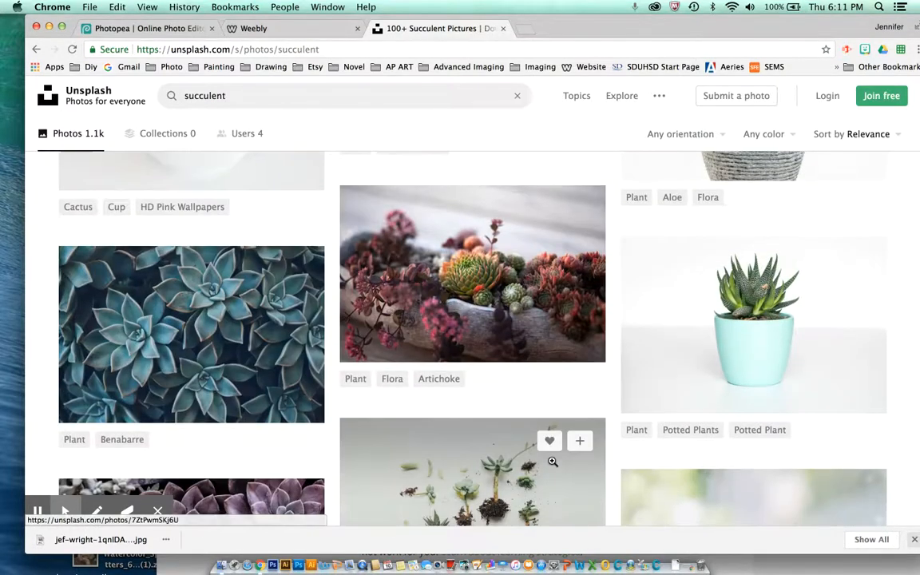
scroll(552, 461, "down", 7)
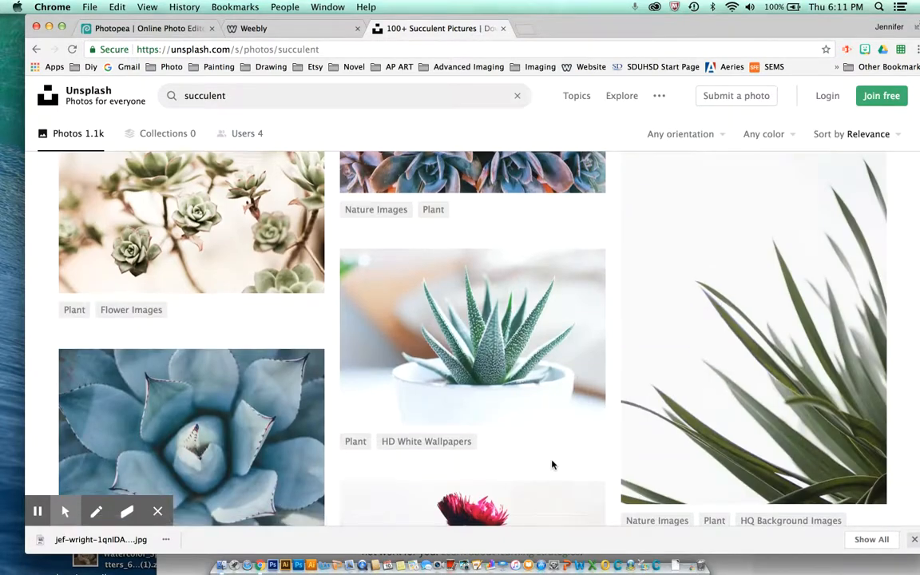
scroll(552, 464, "down", 15)
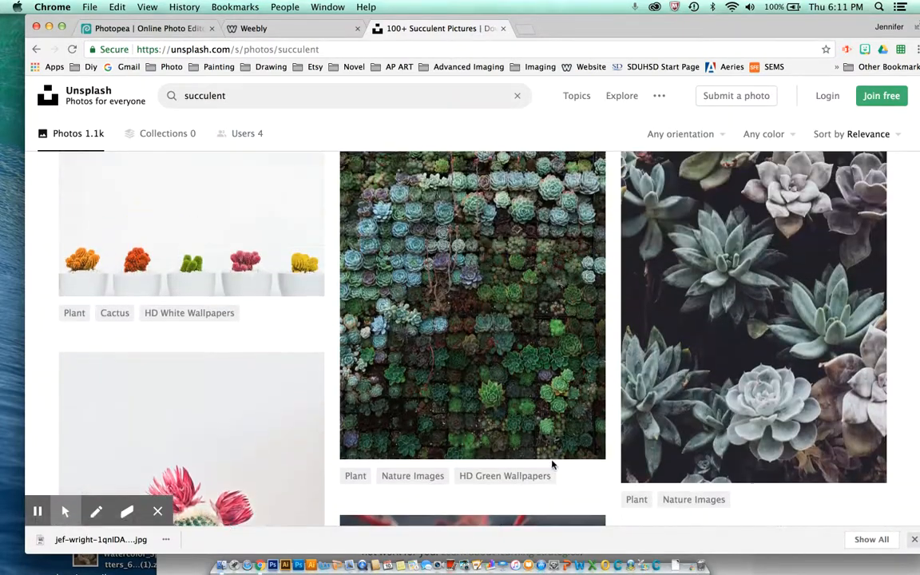
Download the photo of assorted green and pale succulents on a dark background and close its preview
left_click(716, 331)
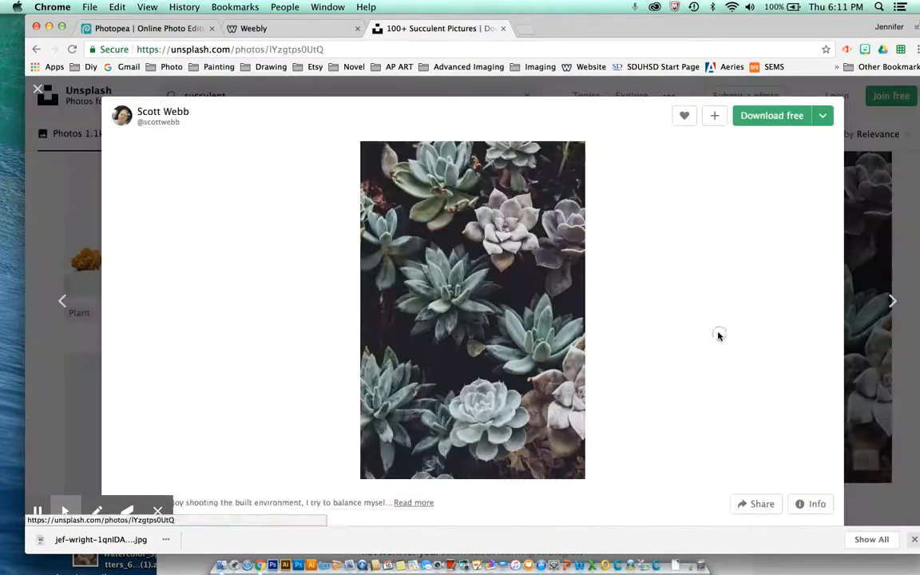
left_click(761, 118)
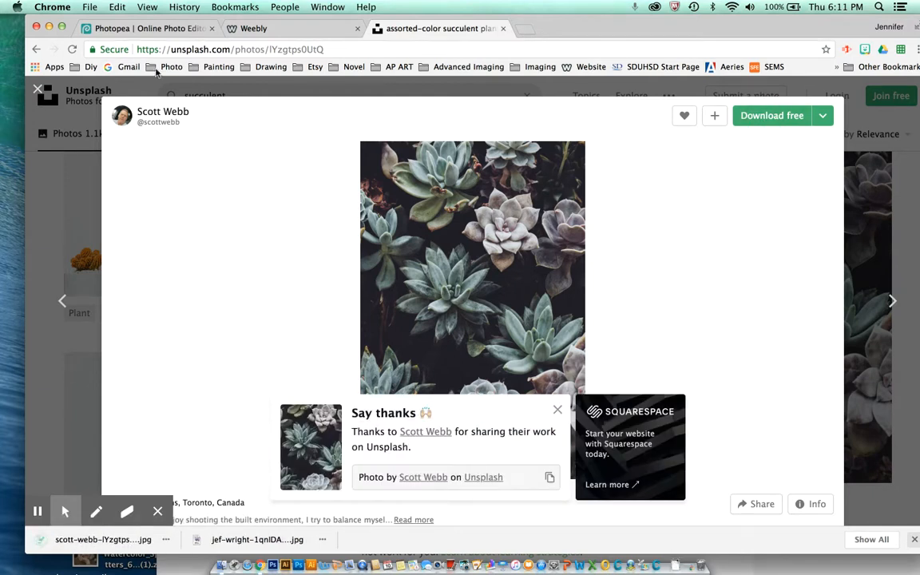
left_click(39, 91)
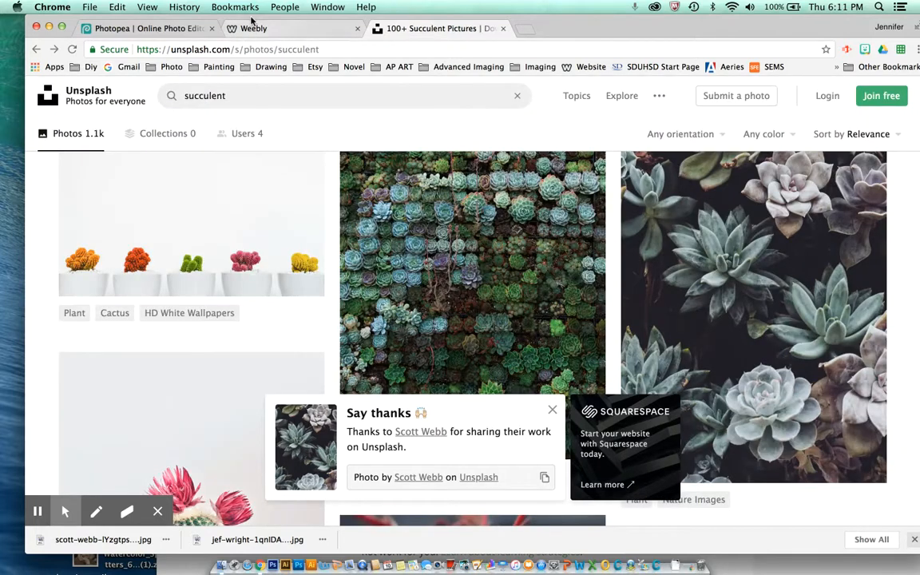
Clear the browser windows off the desktop and copy the downloaded succulent and lettuce photos onto it
left_click_drag(247, 22, 687, 17)
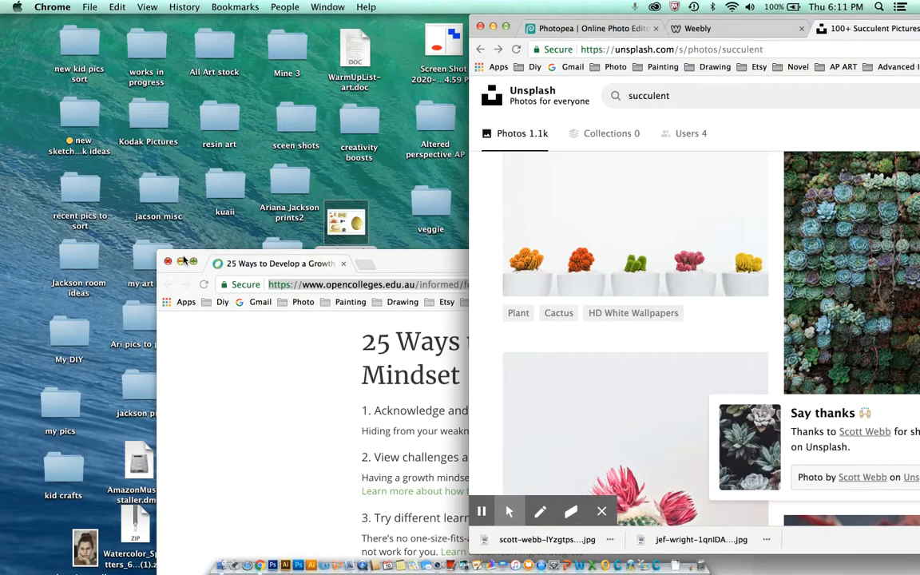
left_click(169, 263)
left_click_drag(524, 541, 336, 511)
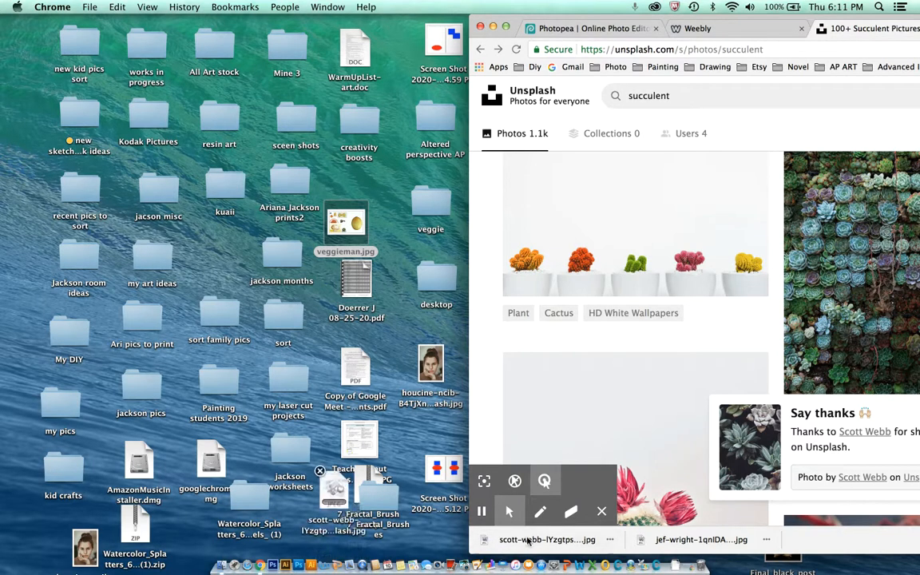
left_click_drag(703, 540, 324, 540)
left_click_drag(361, 497, 453, 433)
Move the browser window back over the desktop, close the Unsplash page and switch to Photopea
left_click_drag(651, 29, 250, 26)
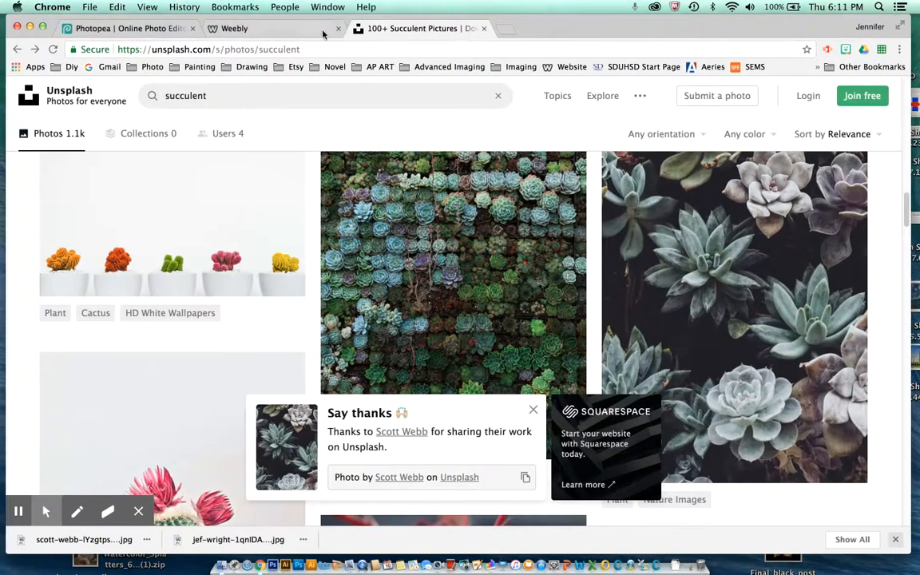
left_click(484, 29)
left_click(144, 29)
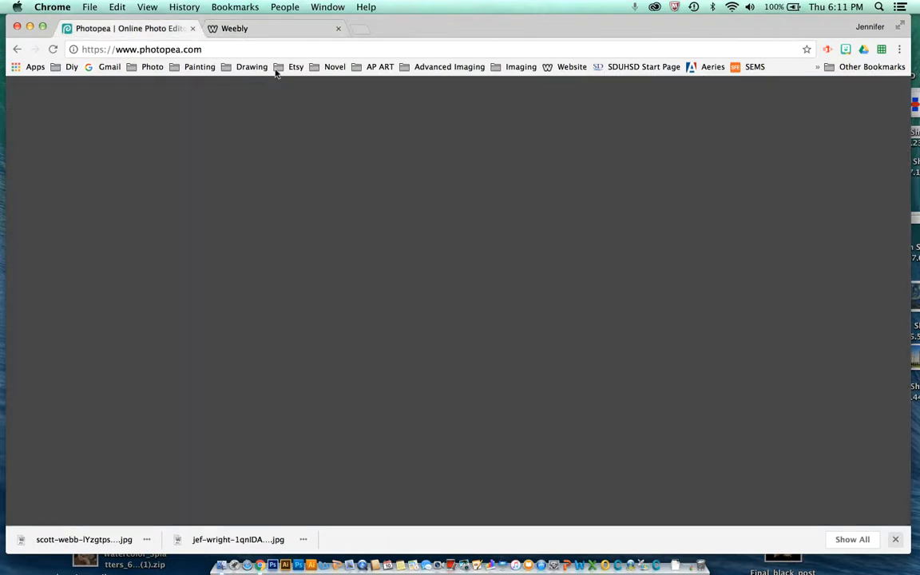
Open the downloaded lettuce photo from the Desktop folder as a new document
left_click(18, 86)
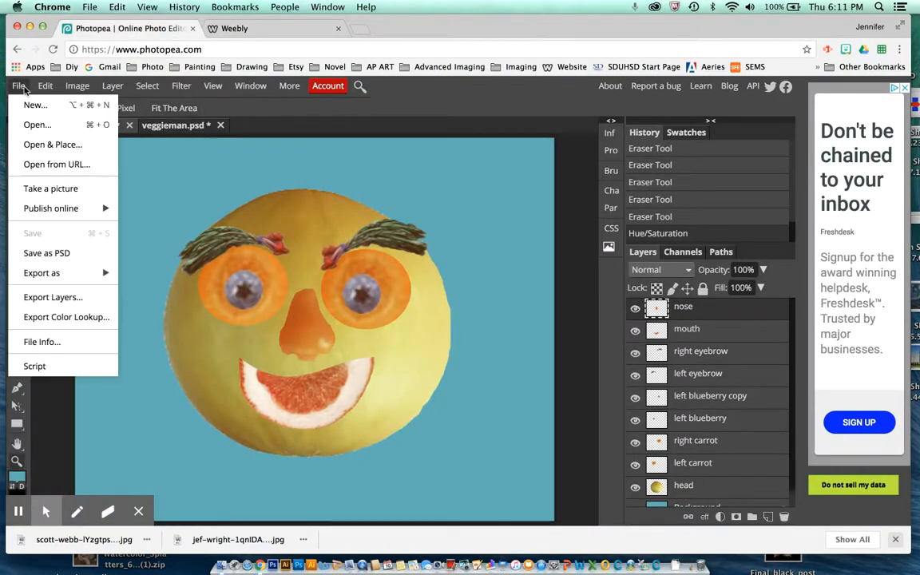
left_click(53, 127)
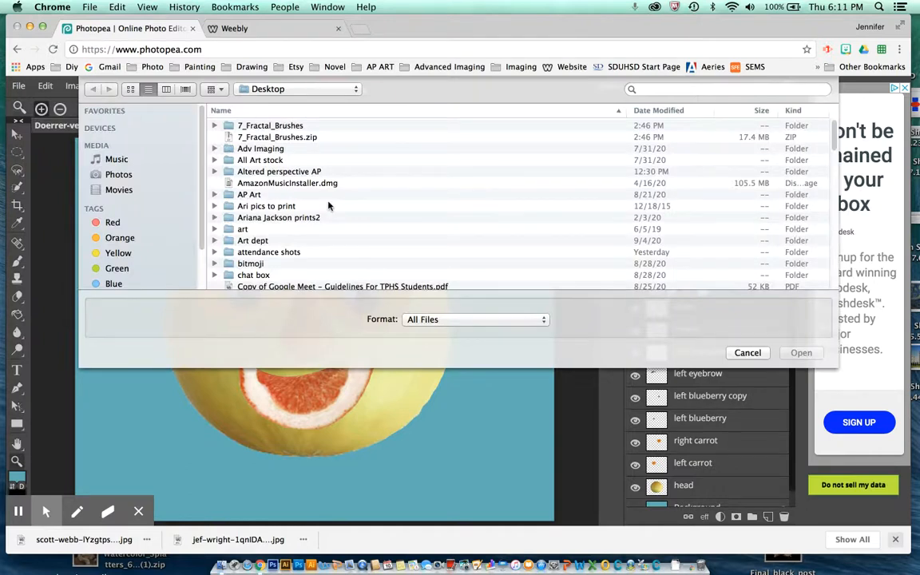
scroll(328, 207, "down", 10)
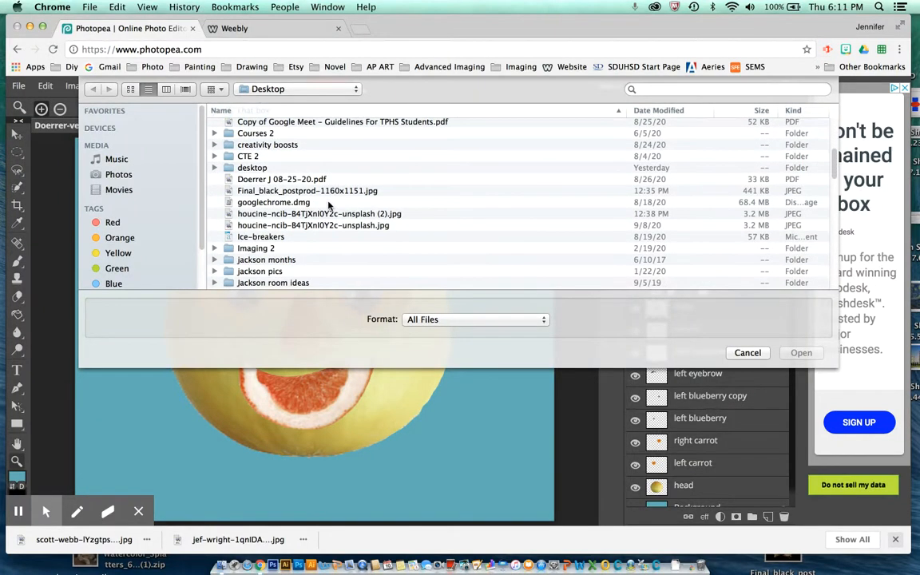
scroll(327, 206, "down", 5)
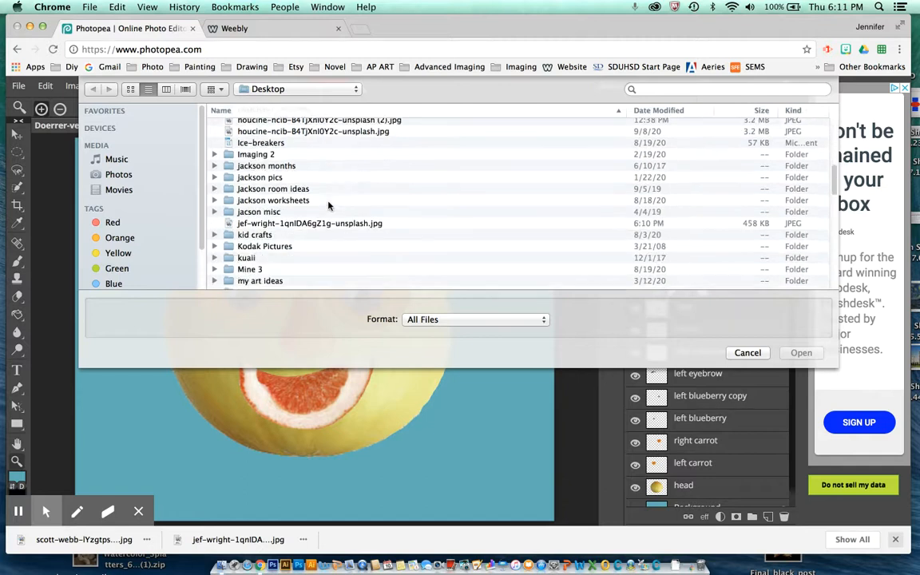
left_click(351, 197)
left_click(802, 353)
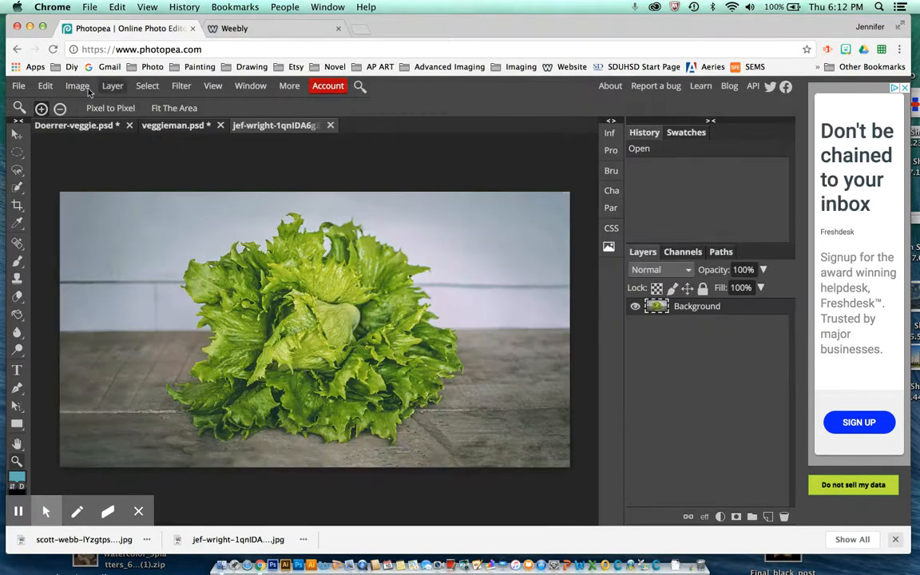
Open the downloaded succulent photo from the Desktop folder as another document
left_click(18, 86)
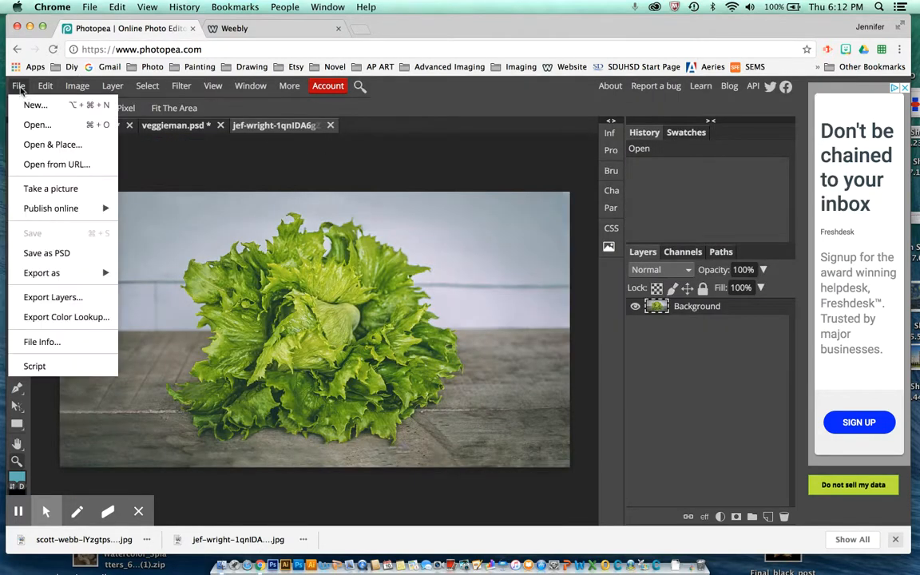
left_click(41, 127)
scroll(328, 182, "down", 5)
scroll(327, 182, "down", 10)
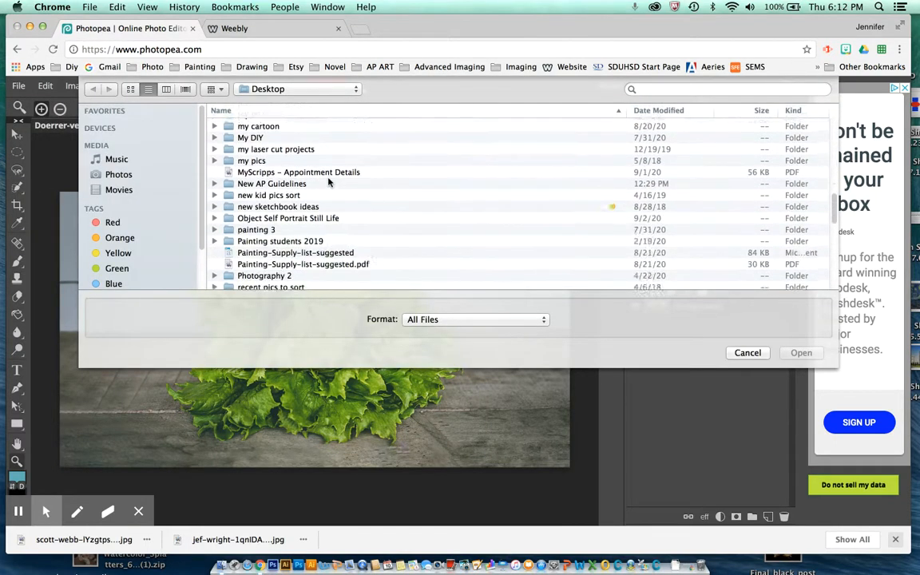
scroll(328, 182, "down", 2)
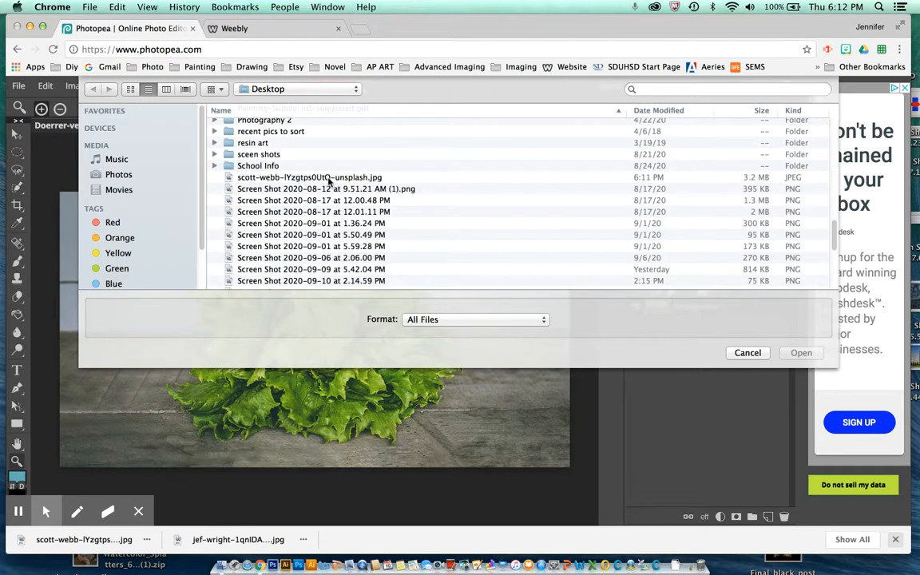
left_click(299, 165)
left_click(302, 177)
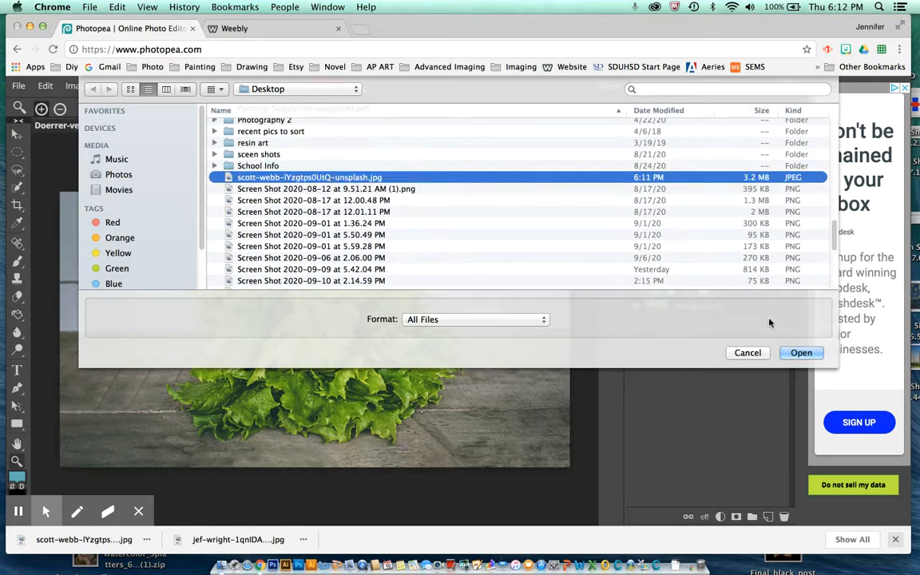
left_click(799, 352)
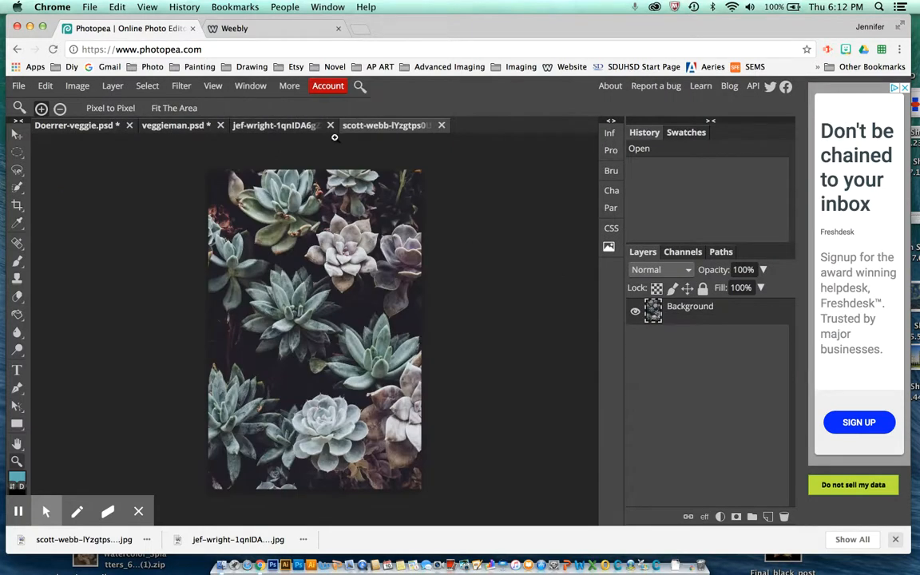
Try to select the head of lettuce in the lettuce photo with the Object Selection tool
left_click(284, 129)
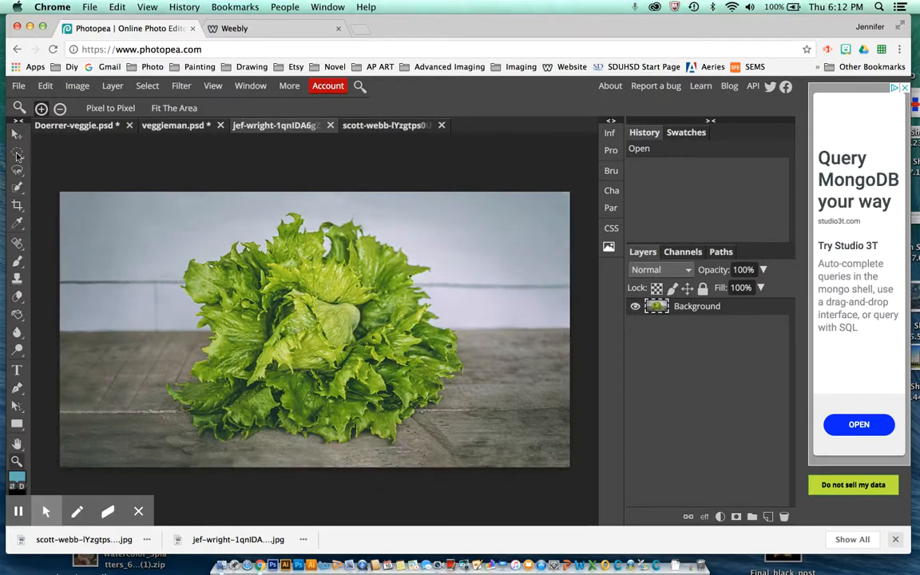
left_click(19, 188)
left_click_drag(20, 189, 109, 191)
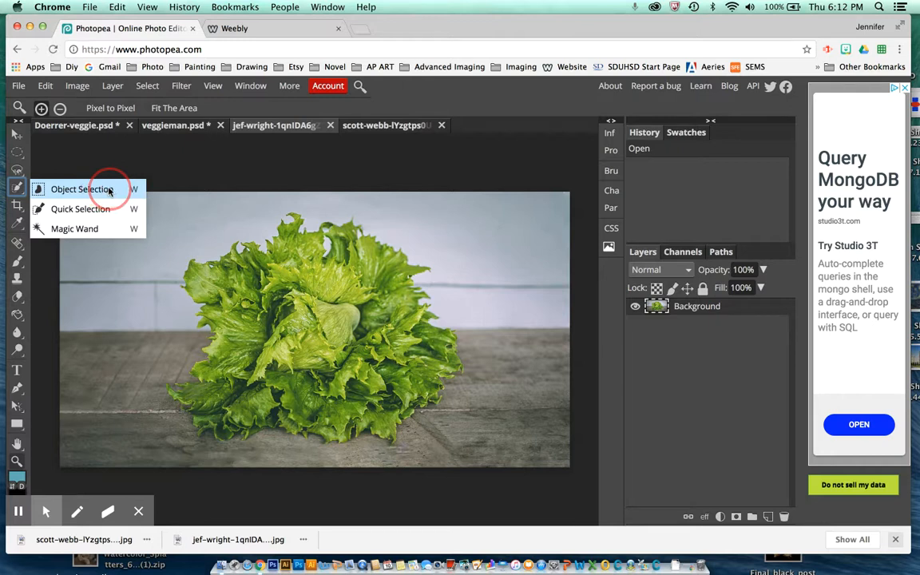
left_click_drag(109, 191, 100, 191)
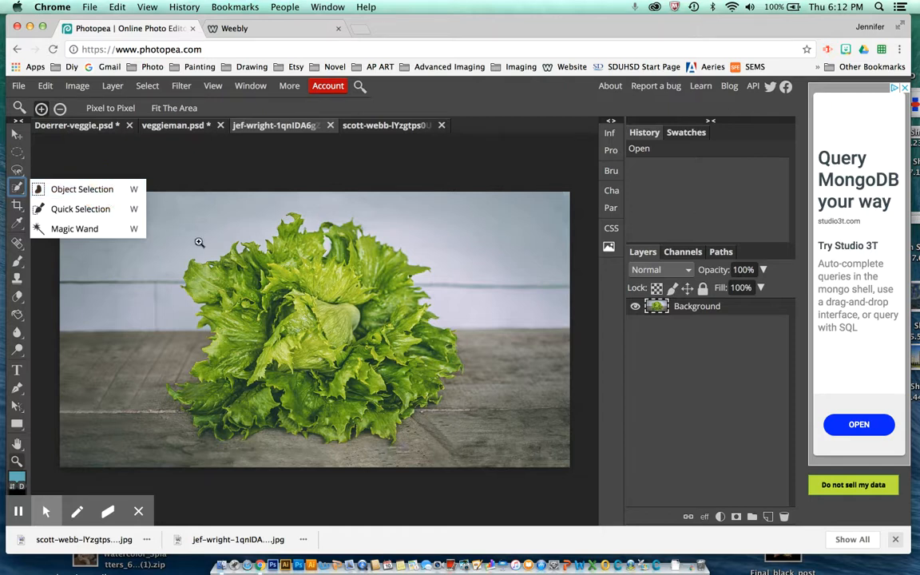
left_click(103, 189)
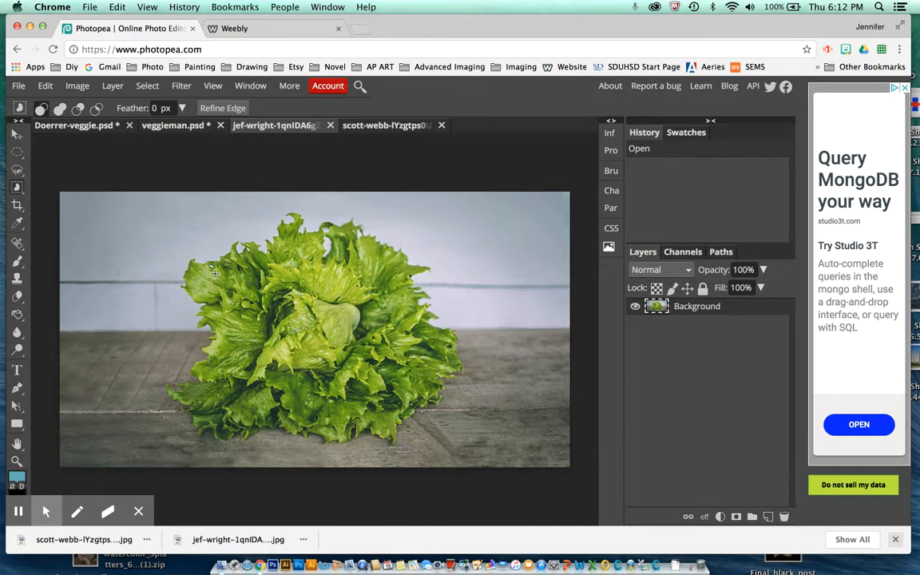
left_click(207, 271)
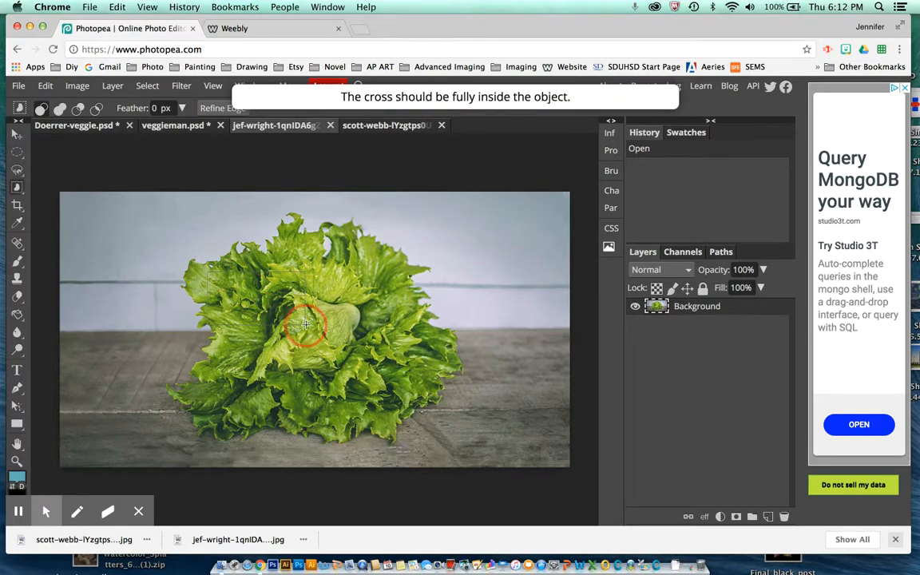
left_click_drag(336, 342, 413, 395)
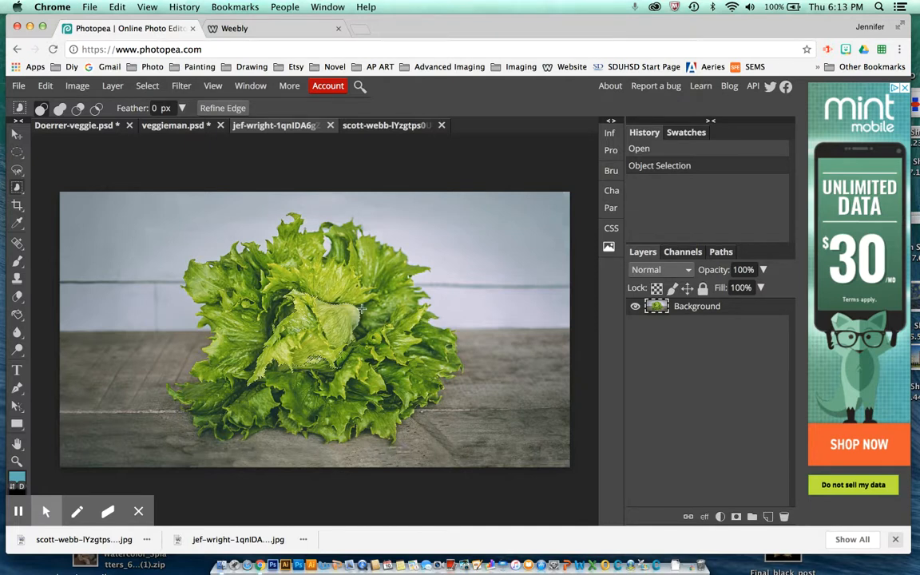
Switch to the Quick Selection tool and try to select the head of lettuce in the lettuce photo
left_click(17, 187)
left_click(120, 208)
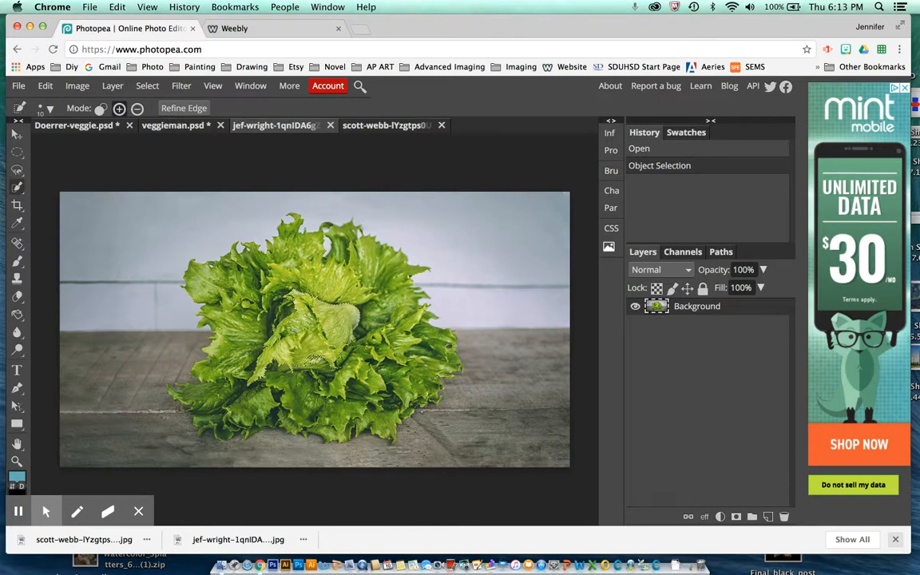
left_click(269, 241)
left_click(275, 244)
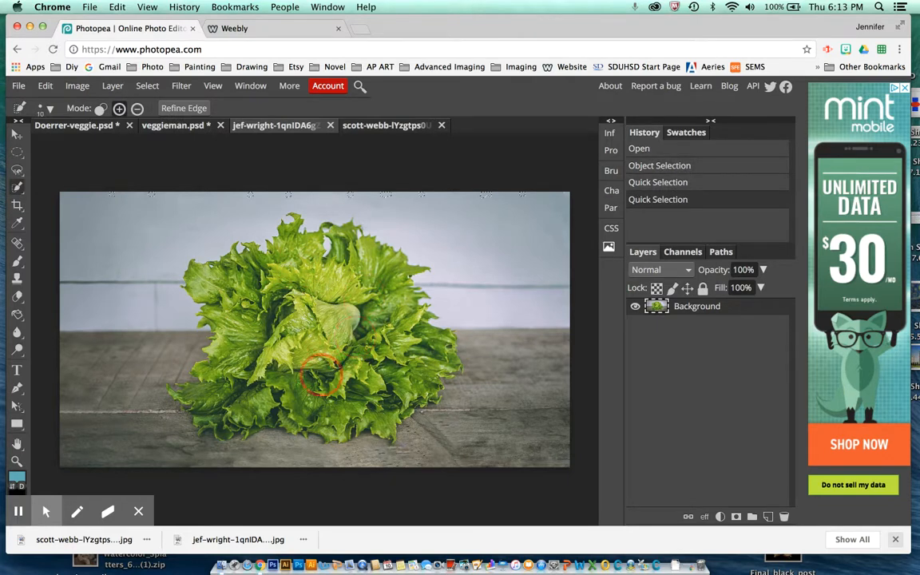
left_click(317, 375)
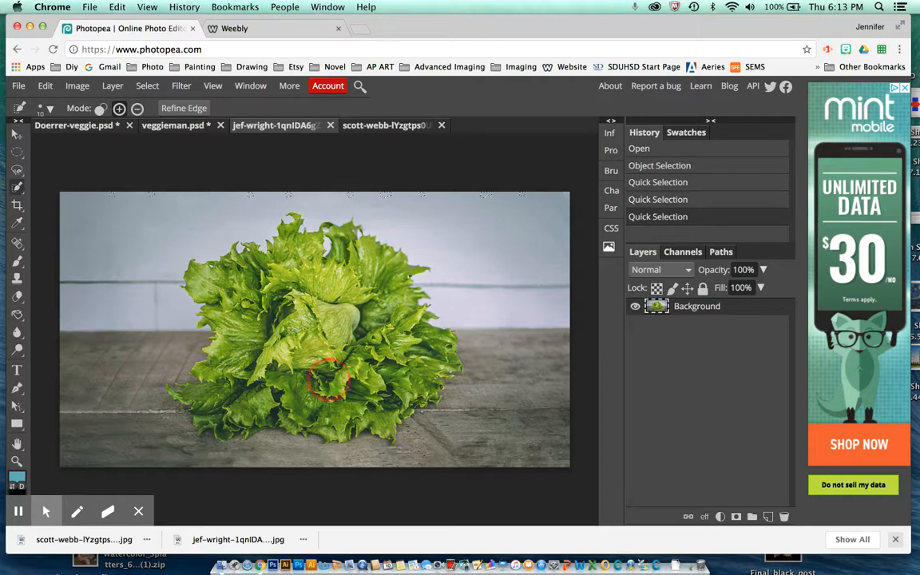
left_click(233, 312)
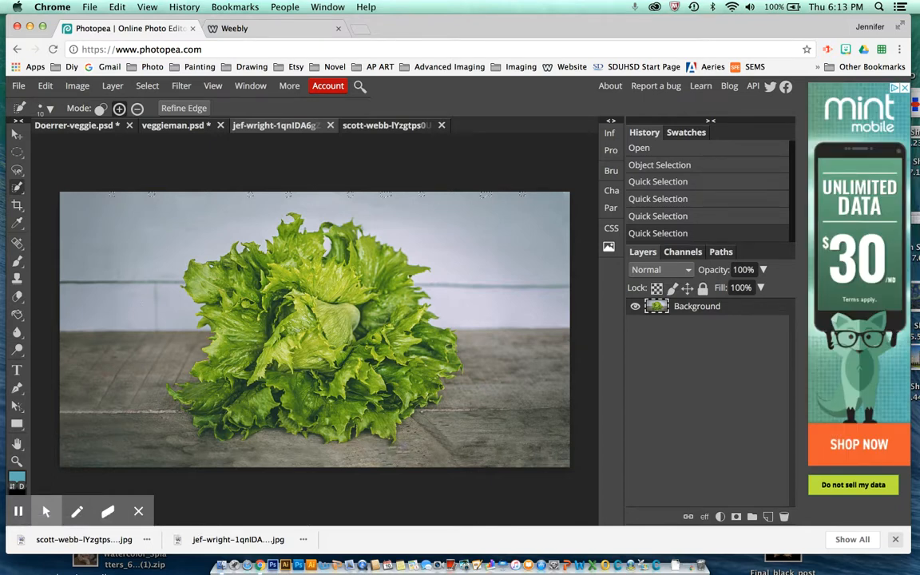
left_click(189, 252)
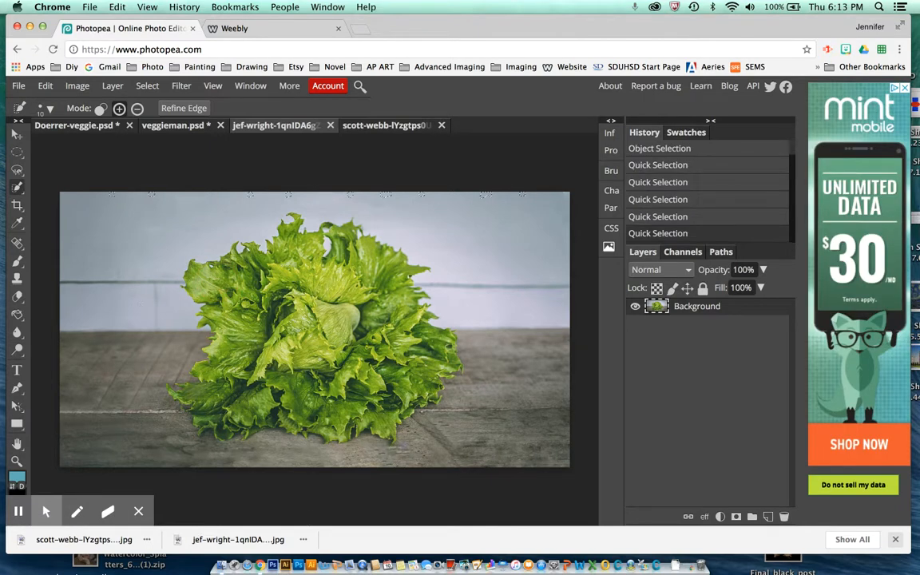
Enlarge the Quick Selection brush to 288 px and try again to select the head of lettuce
left_click(50, 111)
left_click_drag(41, 144, 132, 146)
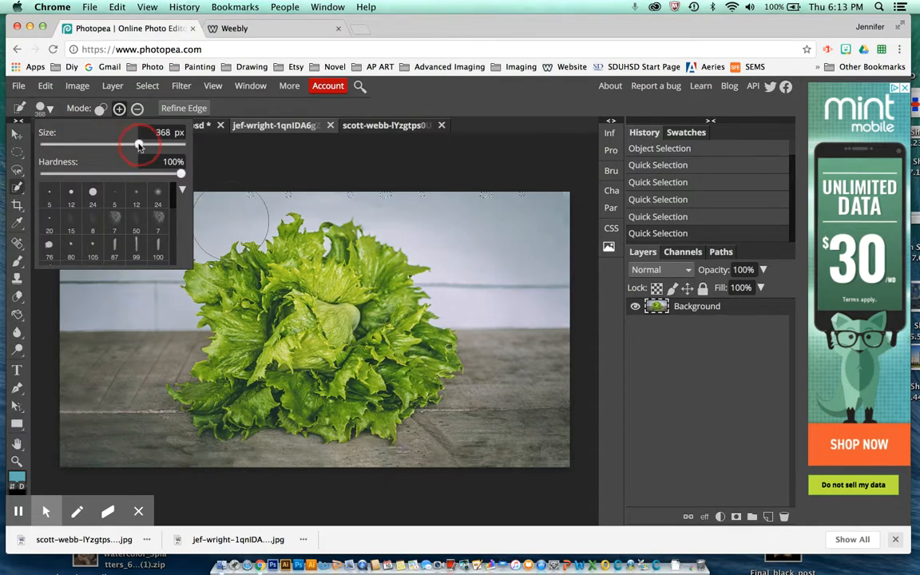
left_click(304, 305)
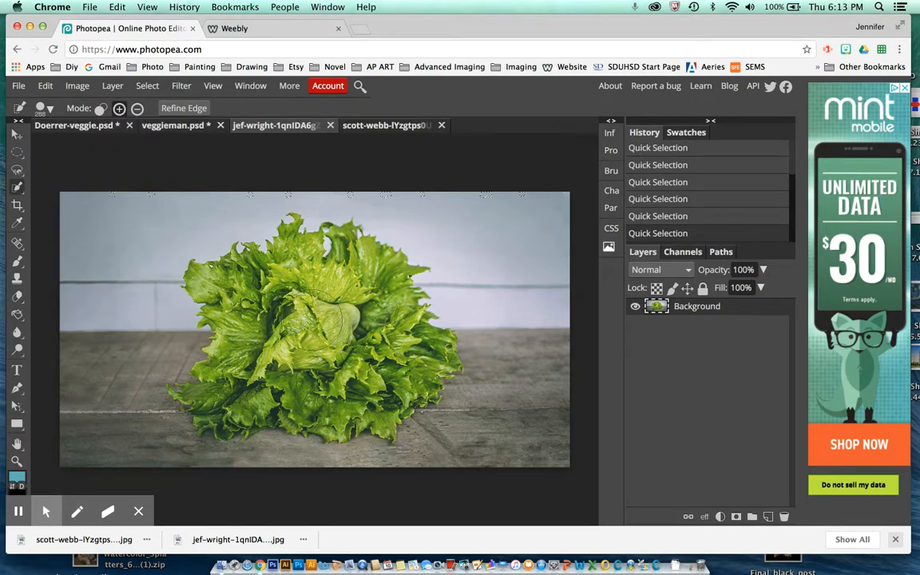
left_click(368, 296)
left_click(304, 363)
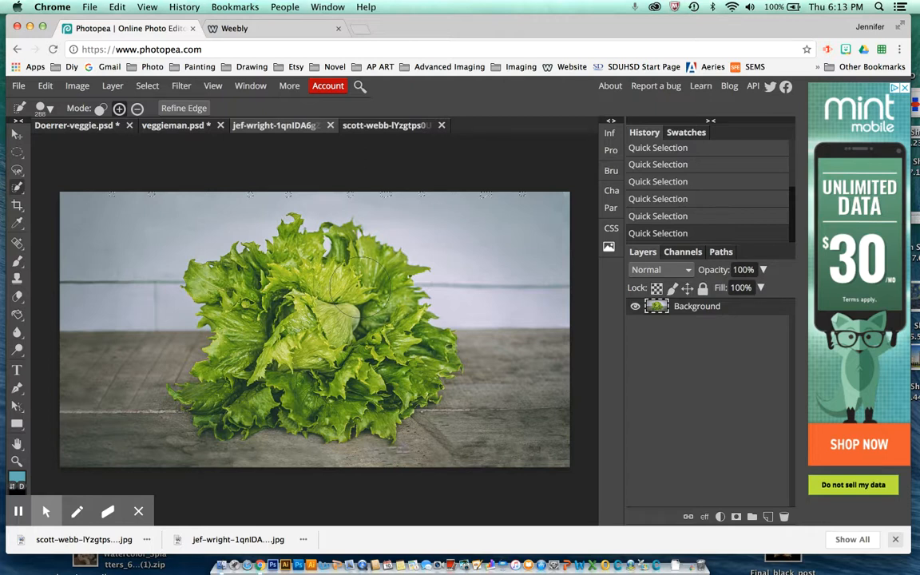
Clear the stray selection and quick-select the head of lettuce afresh
left_click(149, 86)
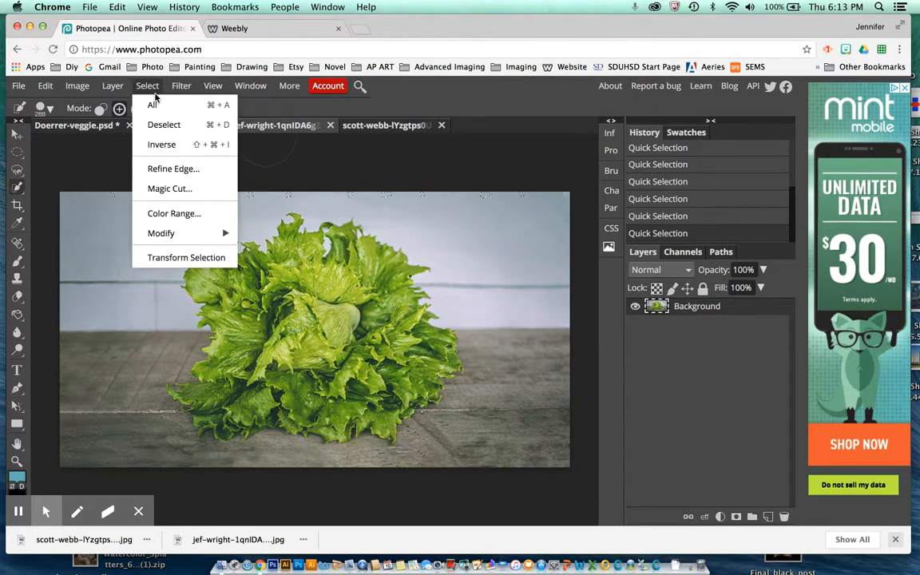
left_click(165, 124)
mouse_move(318, 297)
left_mouse_down()
mouse_move(308, 324)
mouse_move(359, 326)
mouse_move(343, 322)
left_mouse_up()
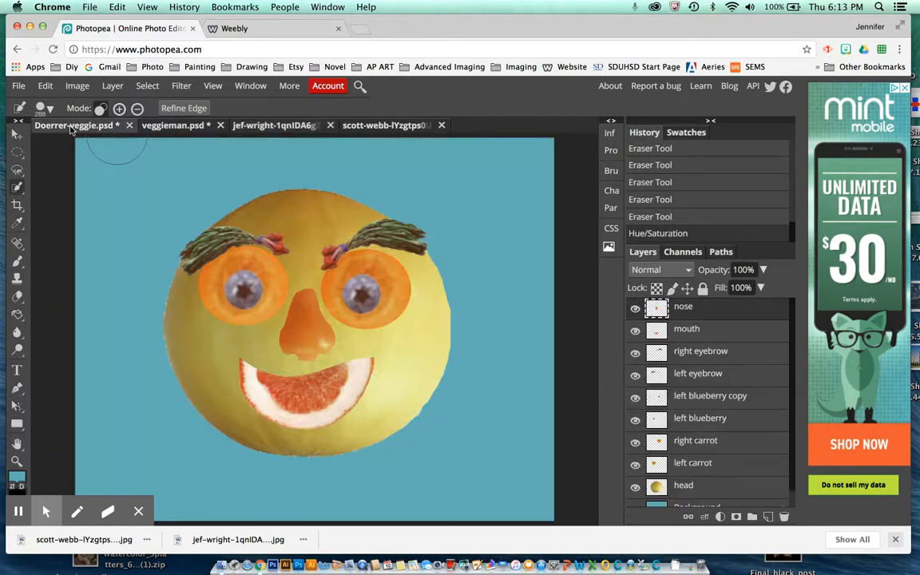
Switch to the open veggie face document and paste the lettuce cutout as a new layer above the nose
left_click(66, 121)
key("super+v")
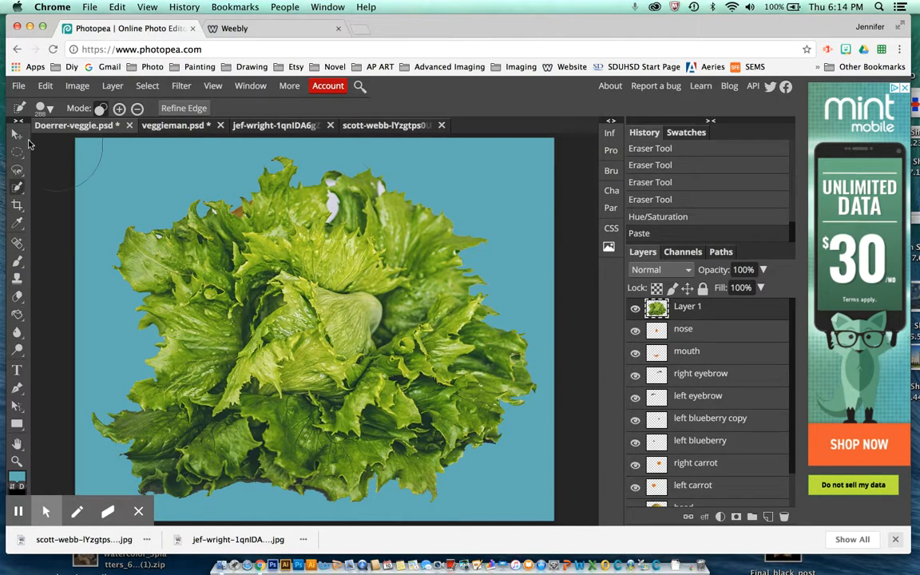
key("v")
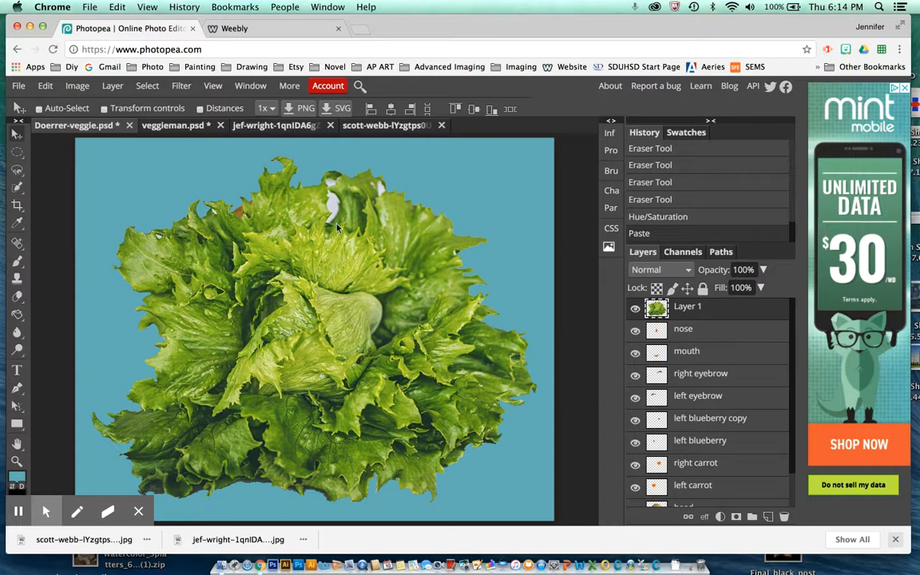
Delete the three pale background patches near the top of the lettuce using the Magic Wand, and clear the selection
mouse_move(17, 186)
left_mouse_down()
mouse_move(78, 193)
mouse_move(82, 230)
left_mouse_up()
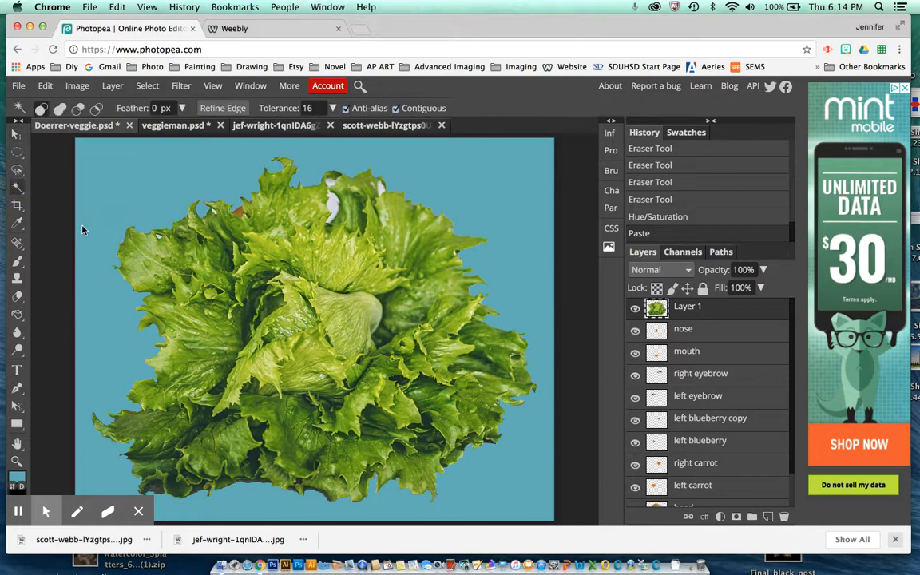
left_click(334, 206)
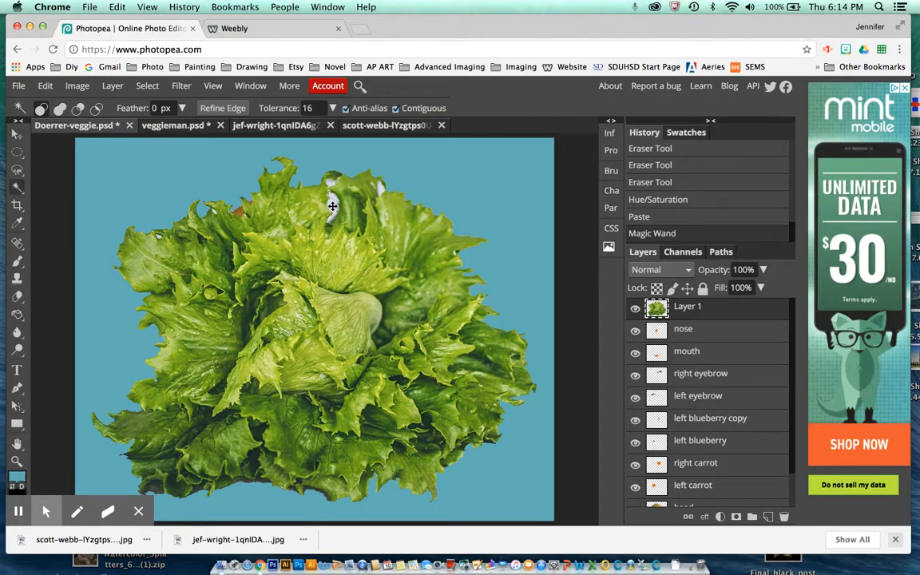
key("Delete")
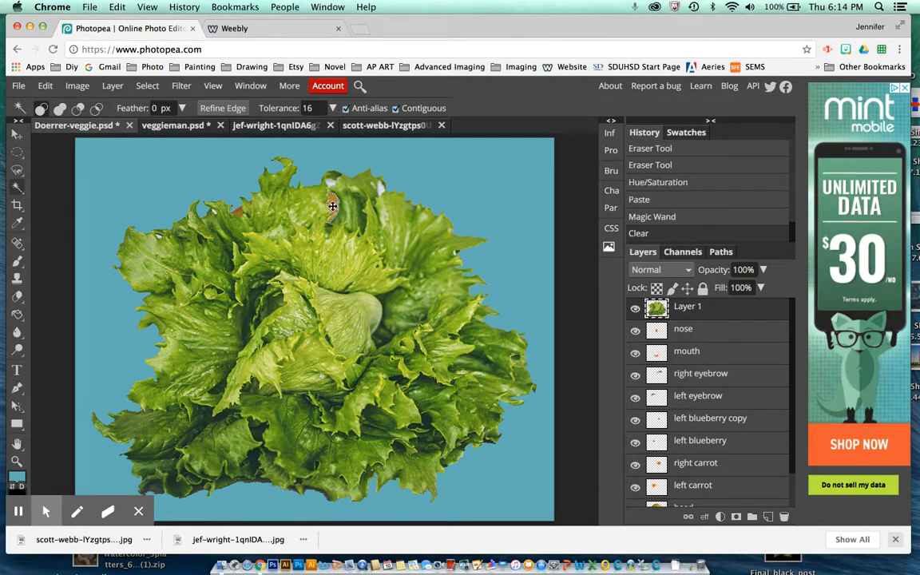
left_click(380, 190)
key("Delete")
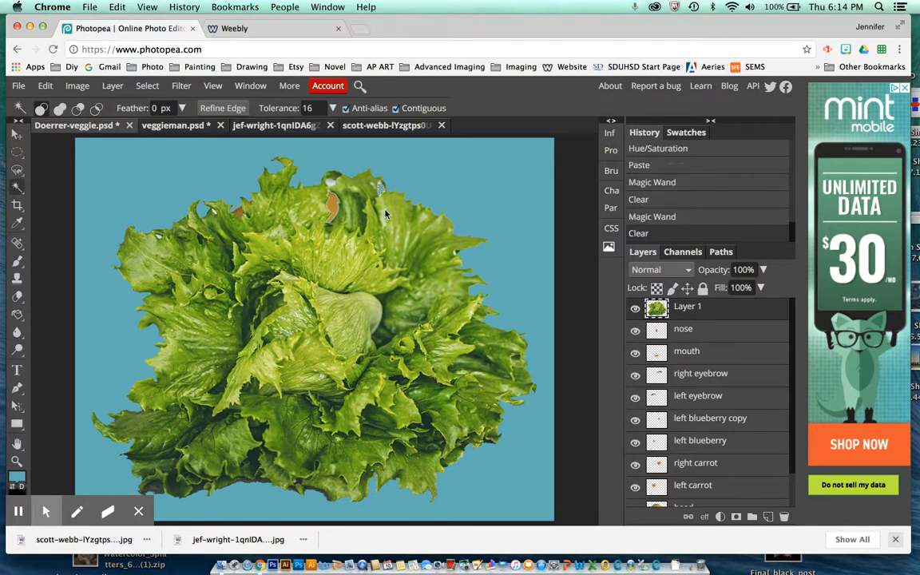
left_click(330, 185)
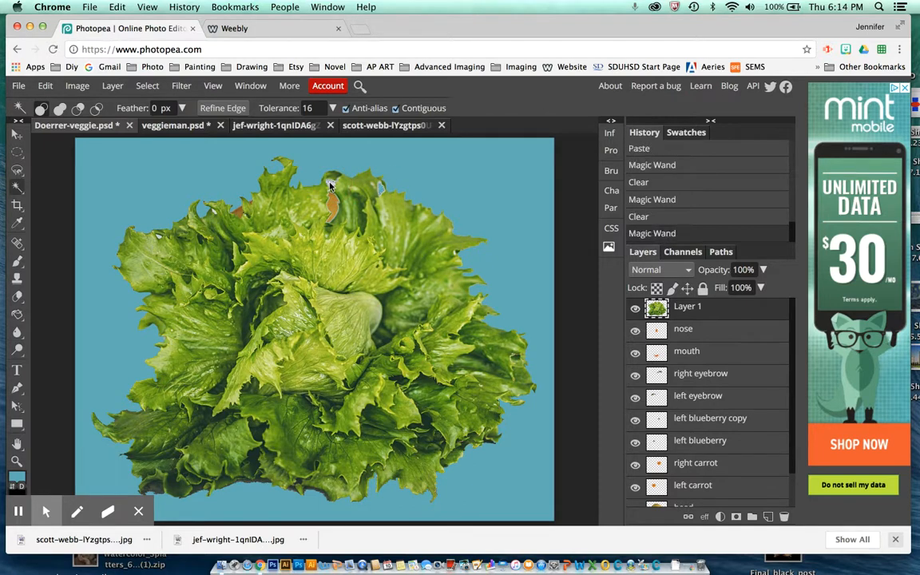
key("Delete")
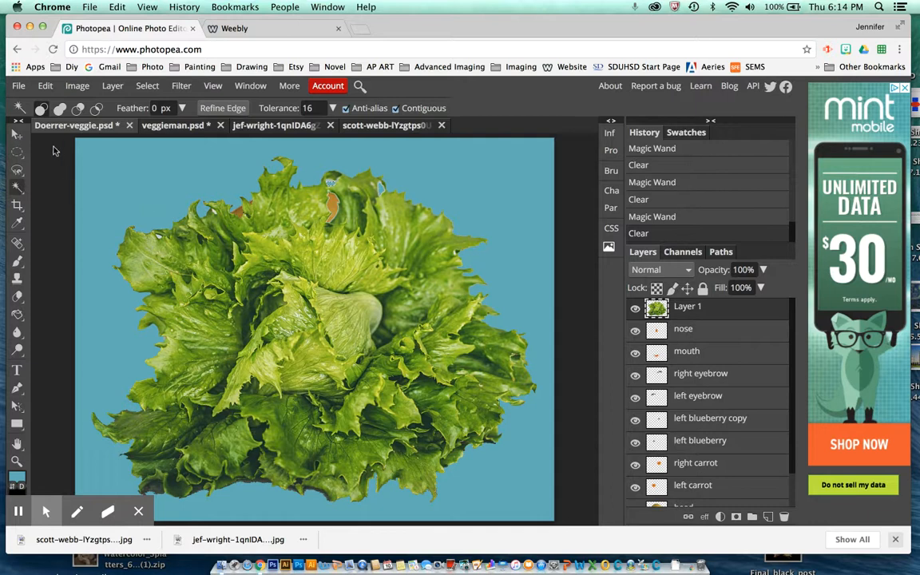
left_click(147, 85)
left_click(165, 126)
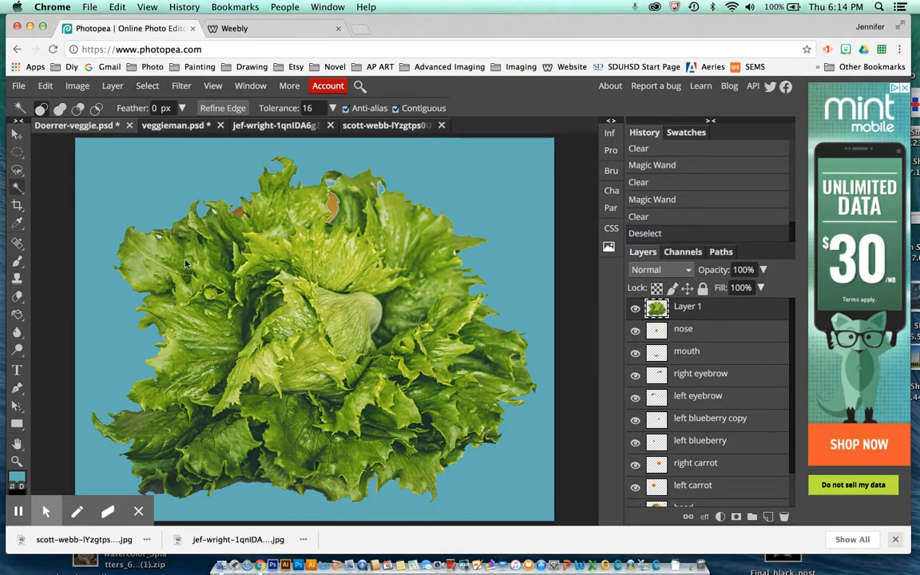
Select a small area of the lettuce with the Magic Wand, and shift the lettuce slightly with the Move tool
left_click(298, 285)
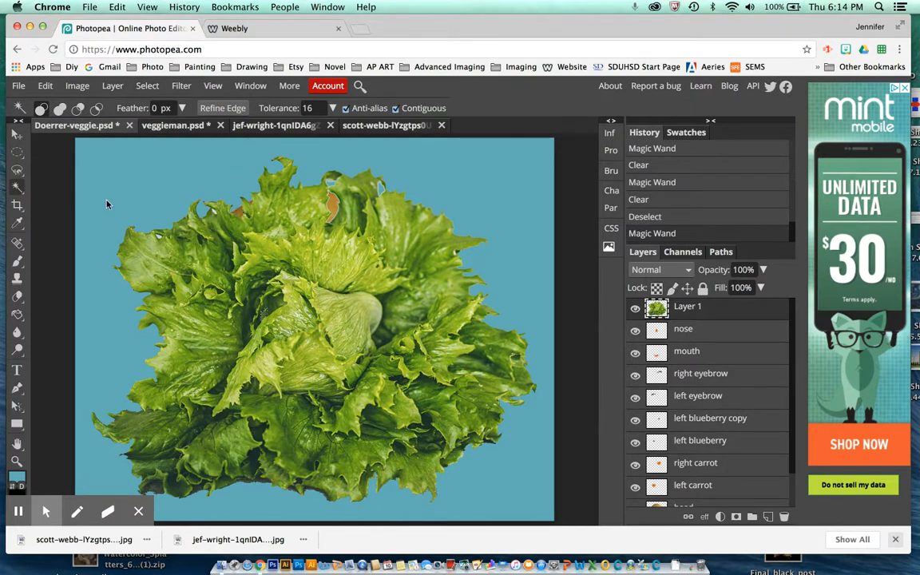
left_click(18, 133)
left_click_drag(312, 302, 364, 362)
left_click_drag(420, 313, 334, 300)
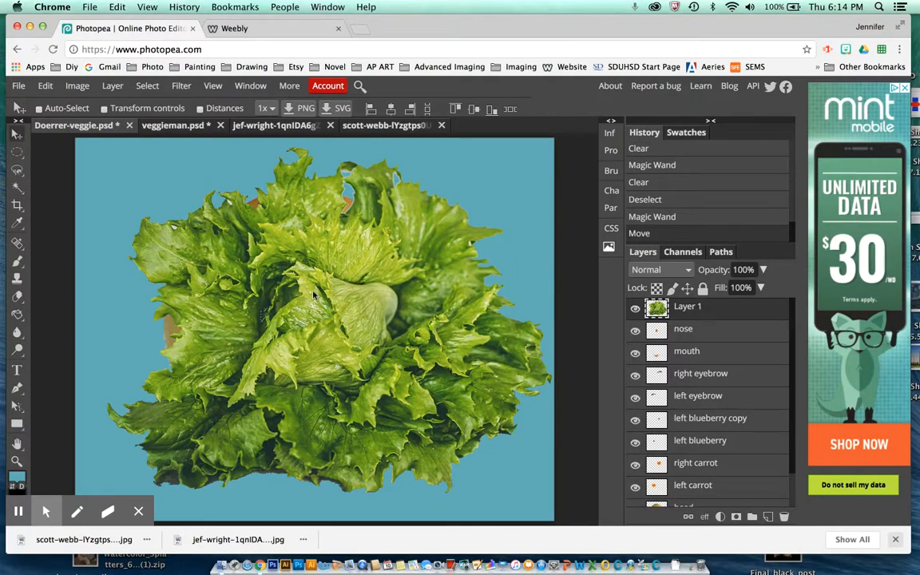
Try to free-transform the lettuce, clear the leftover selection and switch the lettuce layer's visibility off and on
left_click(45, 86)
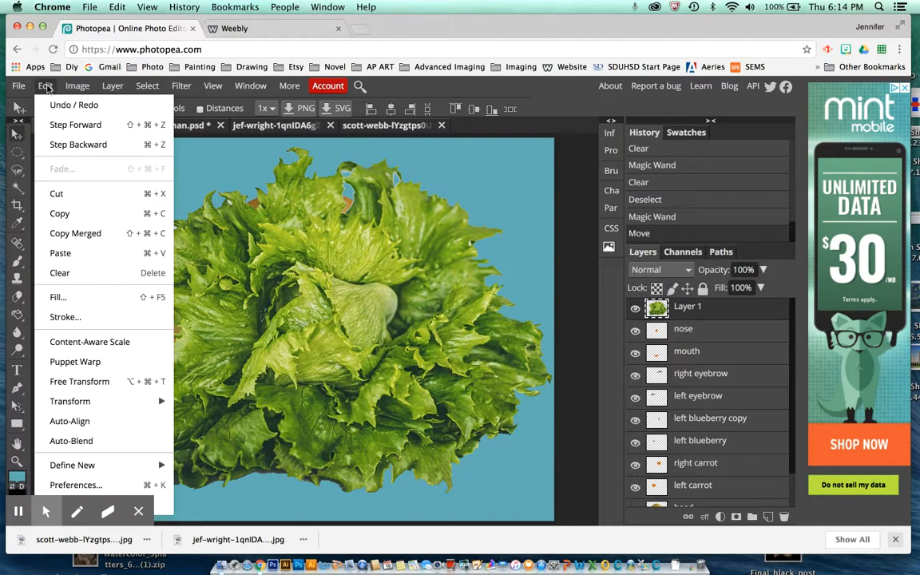
left_click(102, 382)
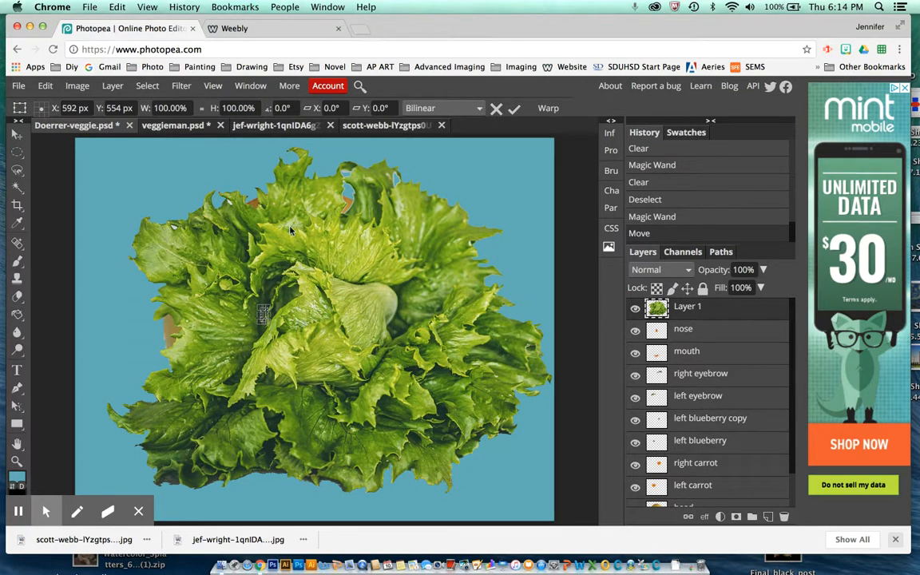
left_click(147, 86)
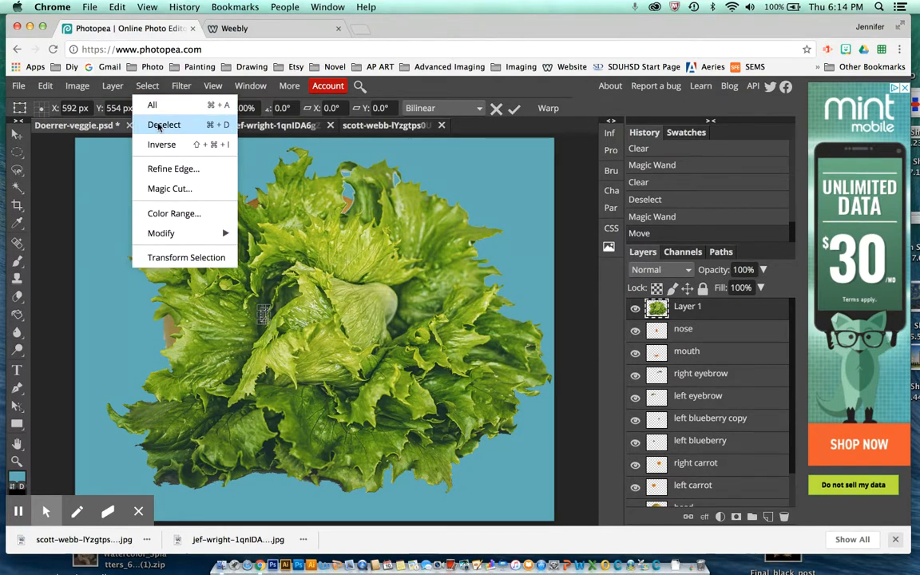
left_click(159, 124)
left_click(636, 307)
left_click(635, 308)
Scale the lettuce to about 45% with Free Transform and place it over the left eye and side of the face
left_click(46, 86)
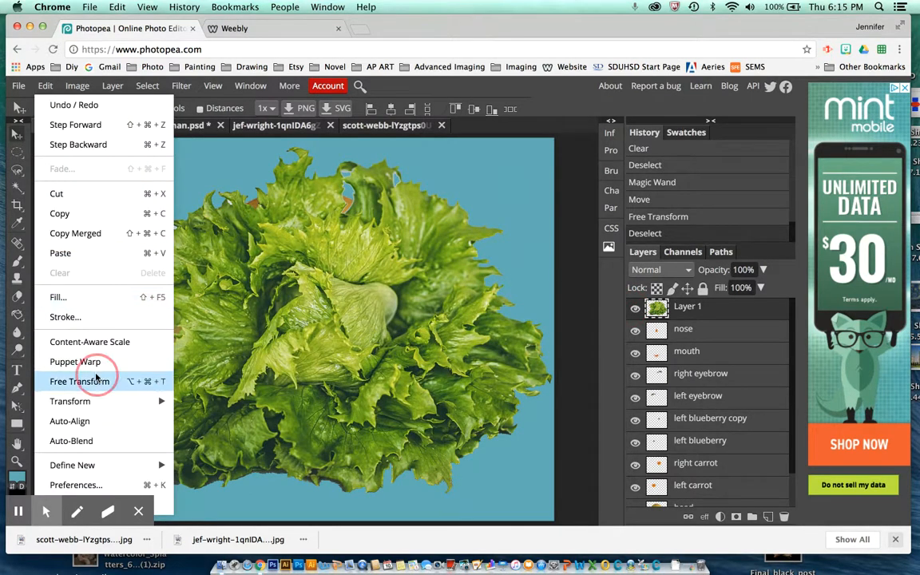
left_click(88, 381)
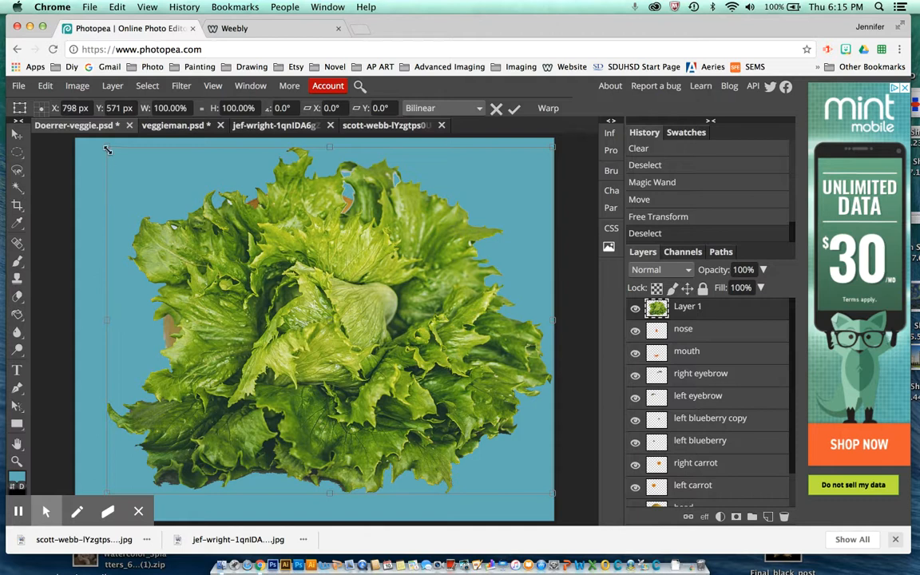
left_click_drag(108, 149, 290, 293)
left_click_drag(403, 356, 201, 215)
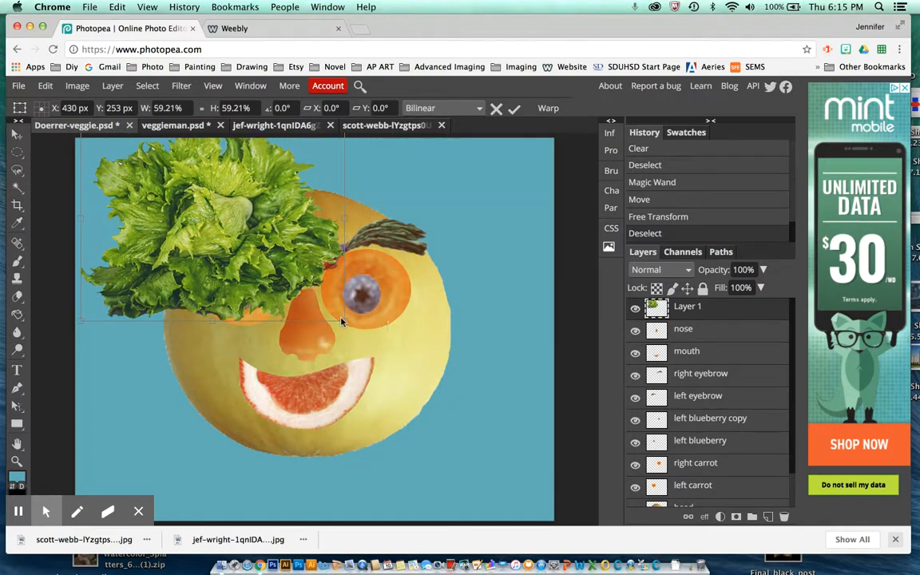
left_click_drag(345, 321, 280, 253)
left_click_drag(201, 221, 200, 270)
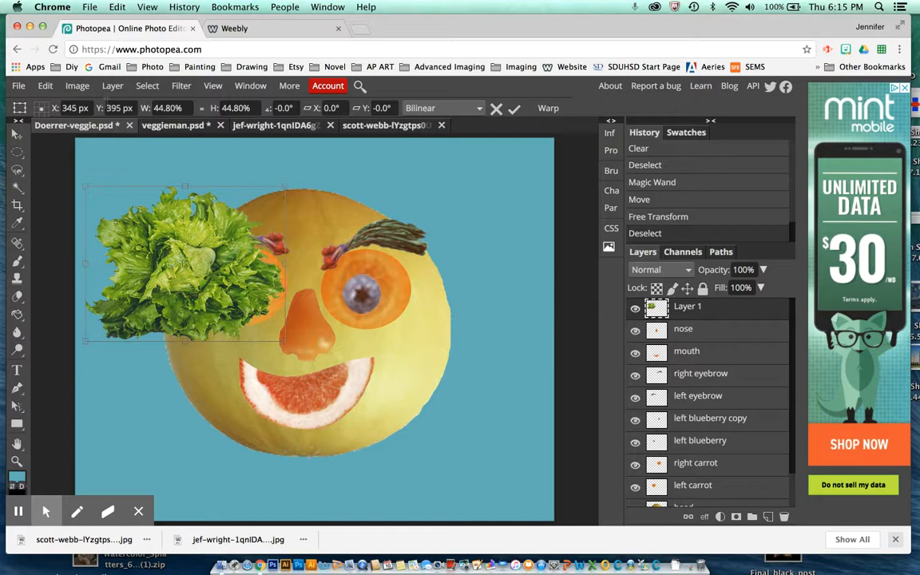
Warp the lettuce by pulling its lower corners and upper-right corner outward and its upper-left corner down, and apply the transform
left_click(45, 86)
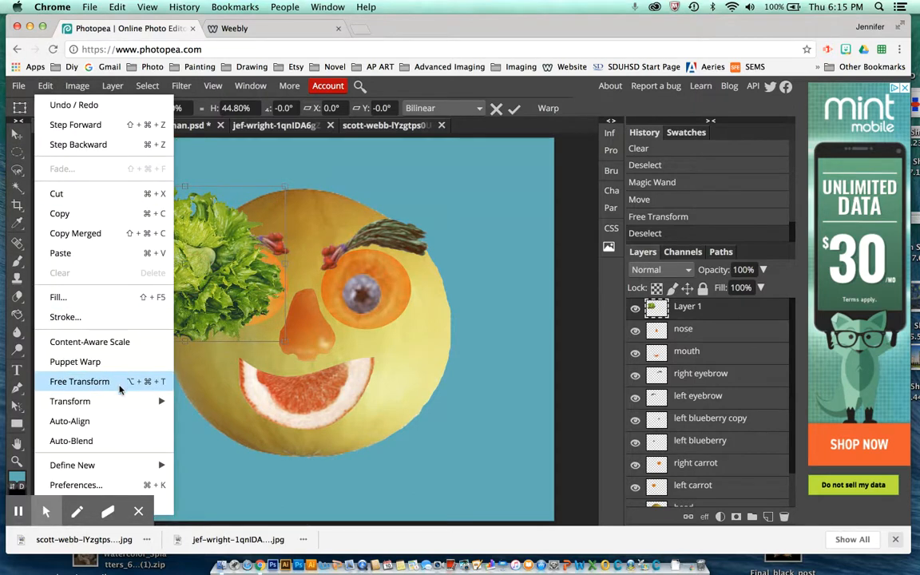
mouse_move(120, 401)
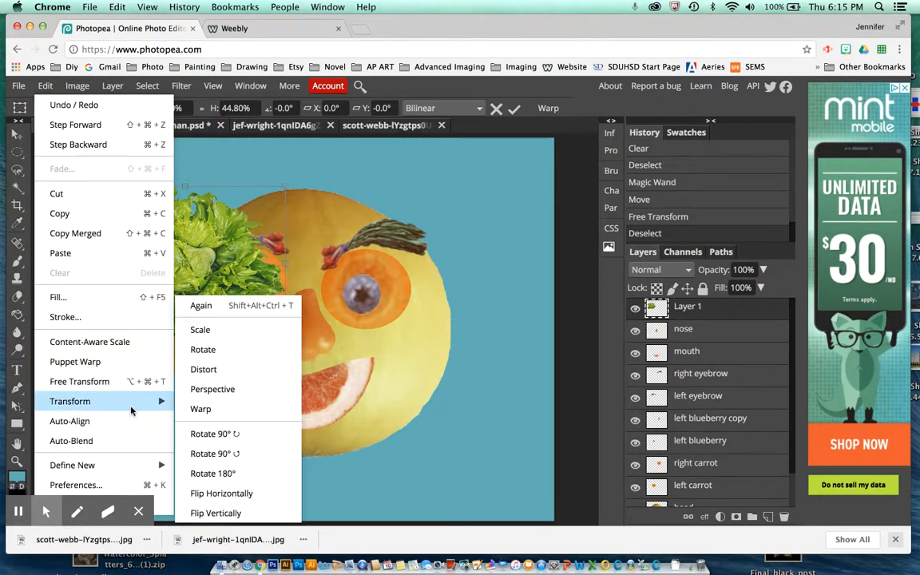
left_click(221, 411)
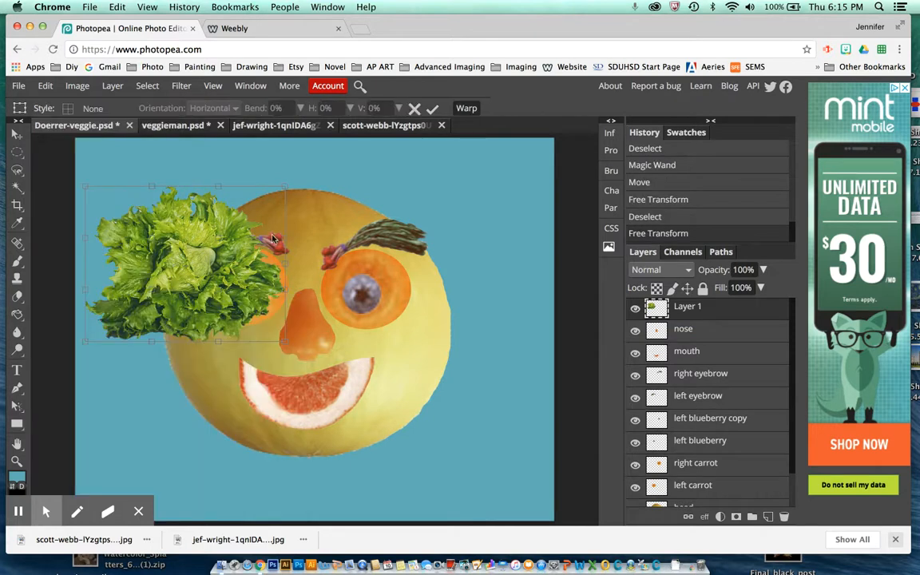
left_click_drag(261, 310, 348, 408)
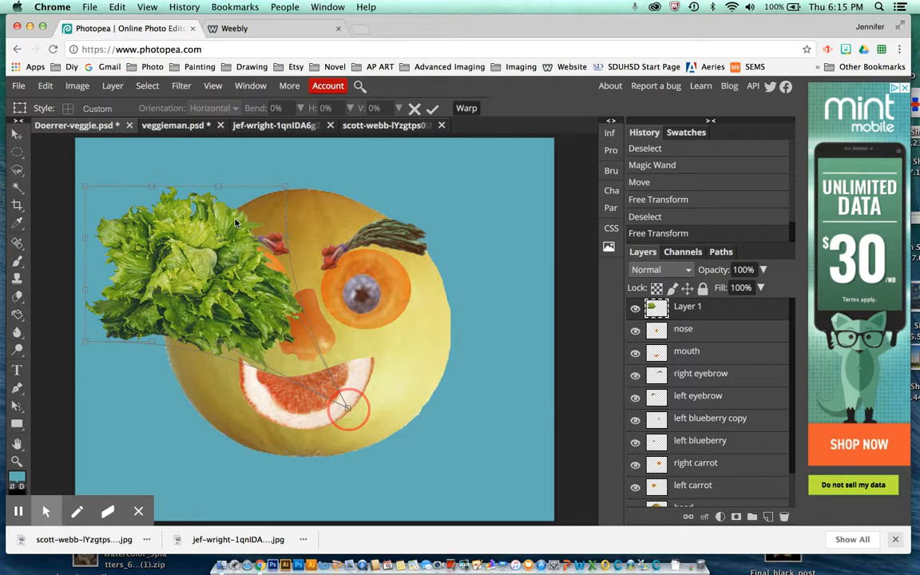
left_click_drag(86, 343, 17, 375)
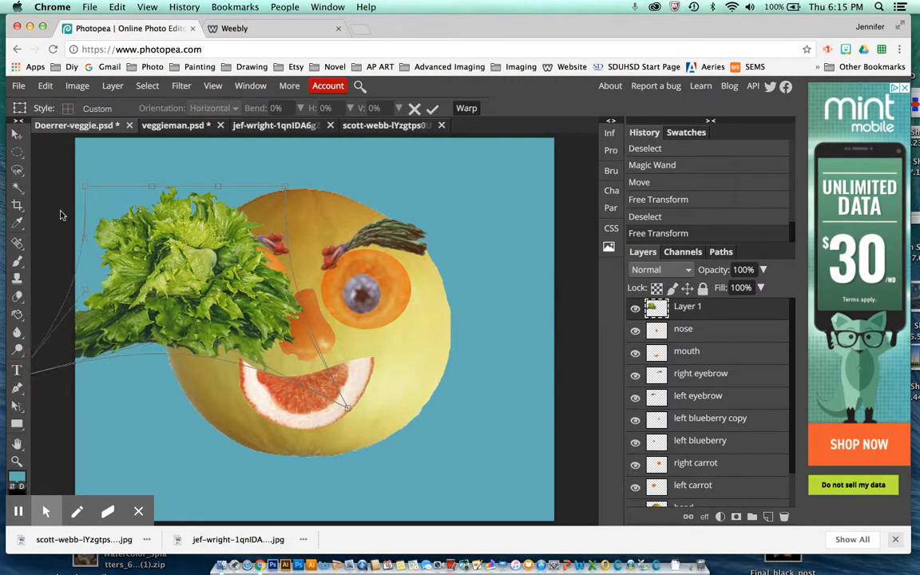
left_click_drag(88, 188, 88, 238)
left_click_drag(286, 189, 391, 210)
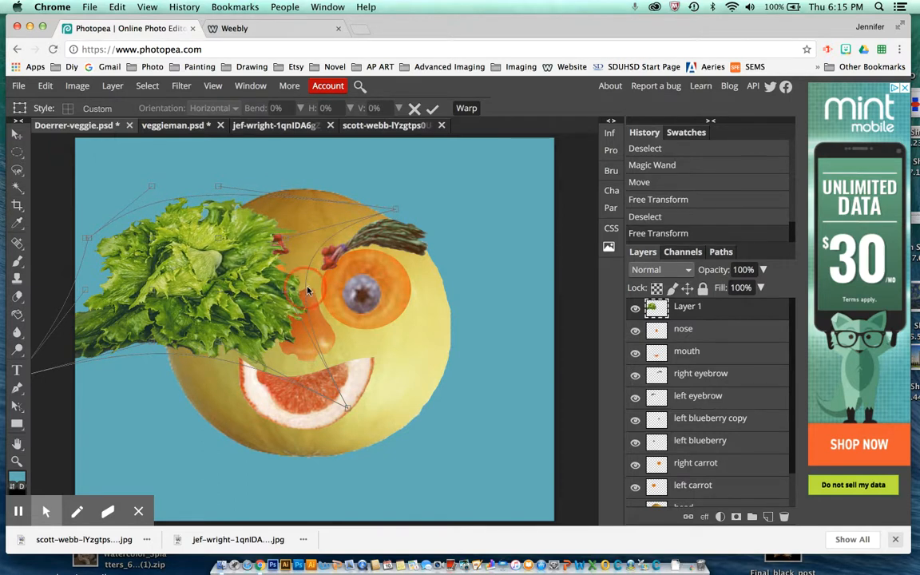
left_click_drag(403, 297, 404, 298)
left_click_drag(296, 261, 300, 264)
left_click(324, 310)
left_click(433, 111)
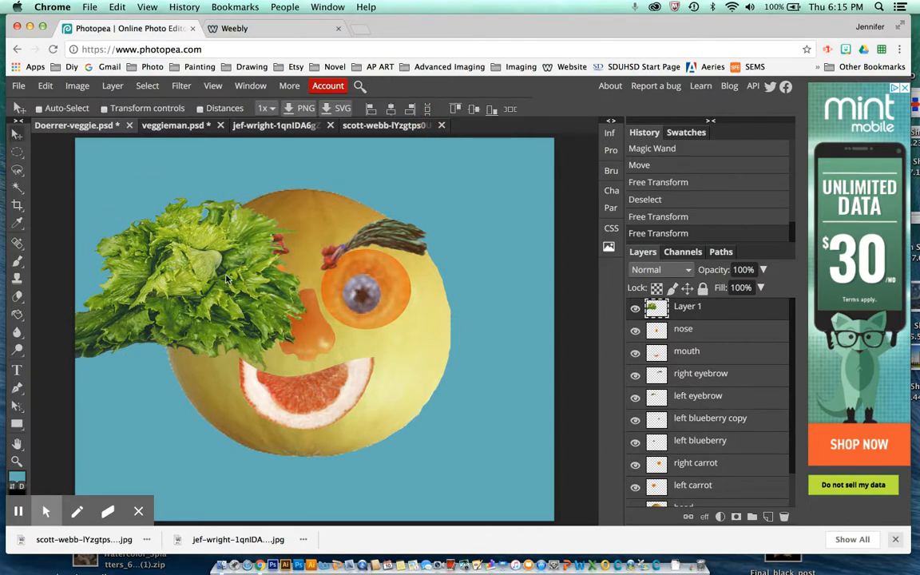
Move the lettuce up onto the head, then free-transform it to about 149% width and 89% height, rotated about -23.7°
left_click_drag(214, 280, 218, 196)
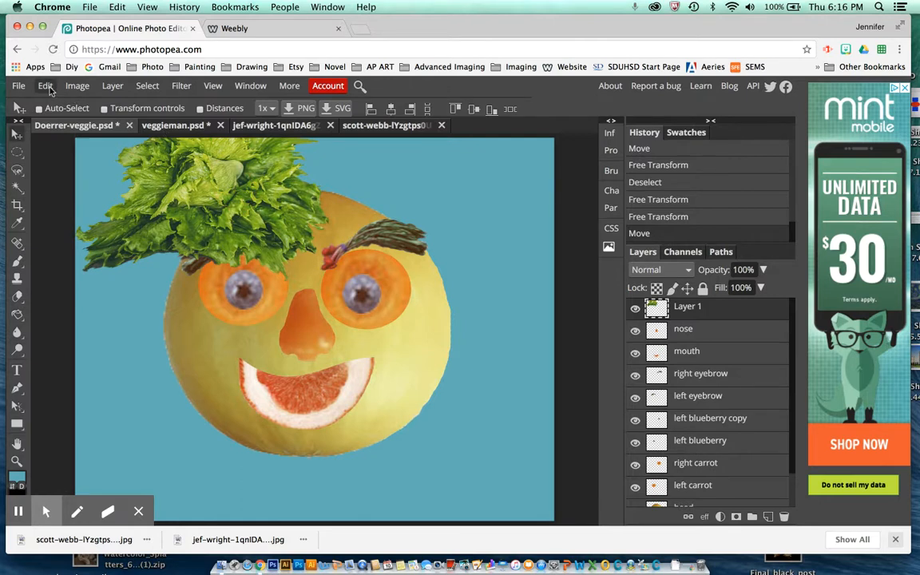
left_click(45, 86)
left_click(90, 384)
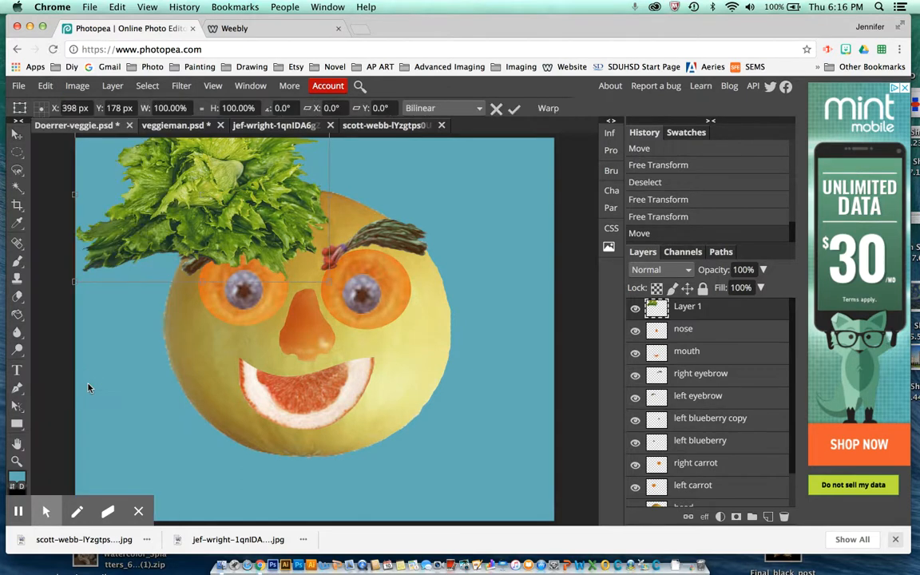
left_click_drag(328, 282, 416, 284)
left_click_drag(430, 279, 455, 262)
left_click_drag(276, 200, 279, 277)
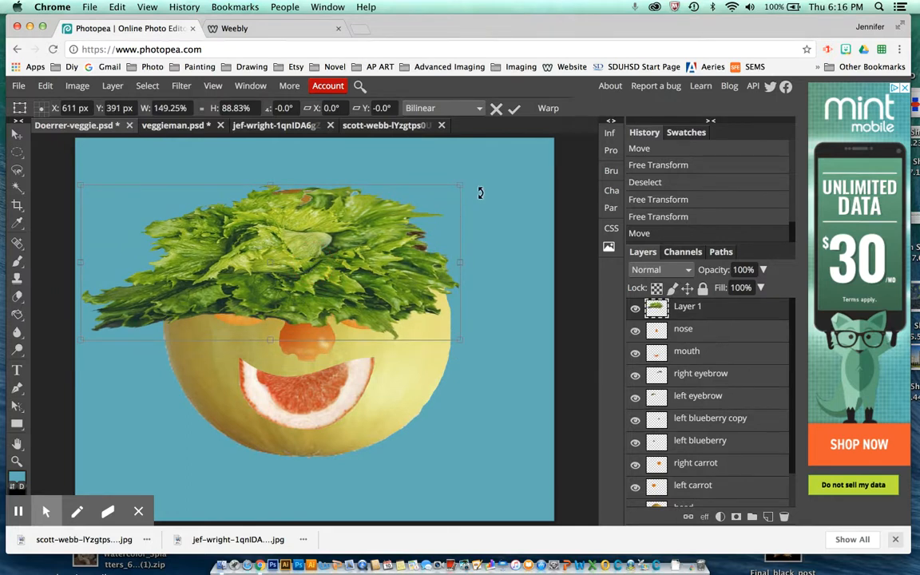
left_click_drag(473, 180, 407, 120)
left_click_drag(320, 206, 279, 164)
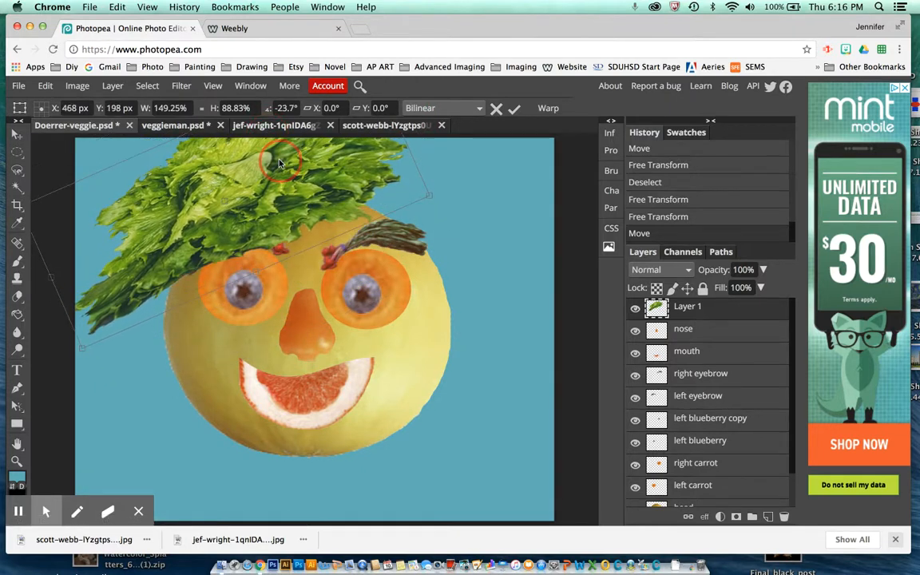
Warp the lettuce so its lower-left corner wraps down the side of the face and its right side covers the forehead, and apply
left_click(45, 85)
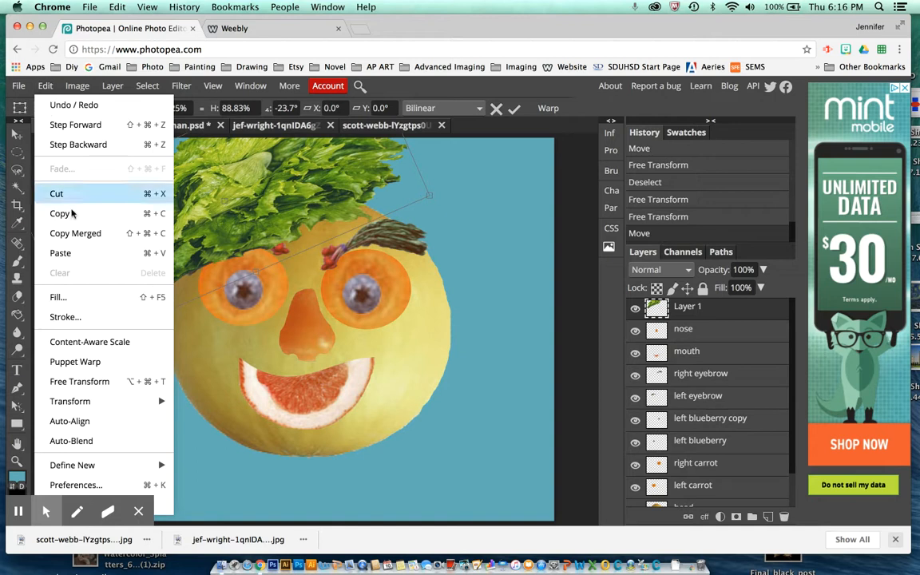
mouse_move(128, 401)
left_click(230, 410)
left_click_drag(65, 339, 81, 369)
left_click_drag(134, 409, 191, 403)
left_click(410, 169)
left_click_drag(441, 237, 561, 373)
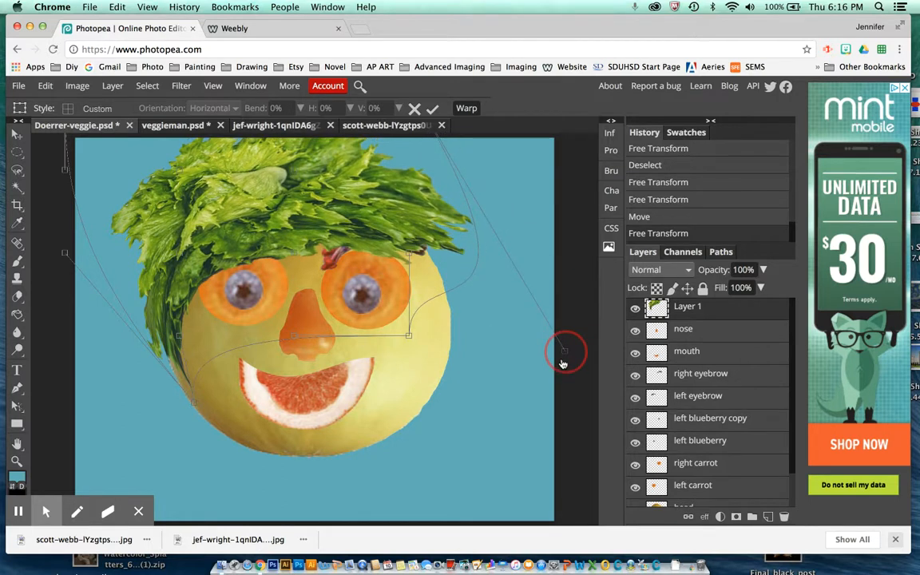
left_click(432, 109)
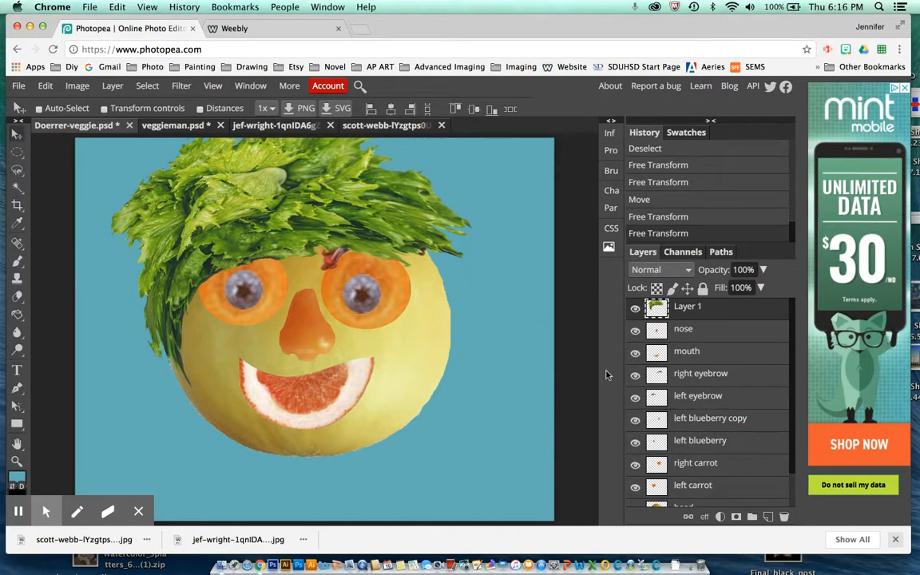
Rename the lettuce layer as hair and close the browser's downloads bar
double_click(689, 311)
type("ha")
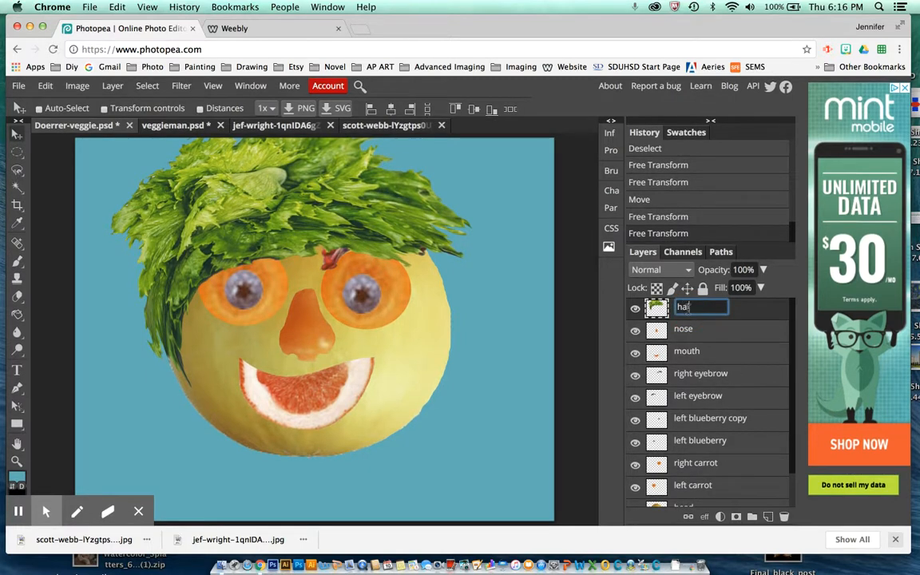
type("ir")
key("Return")
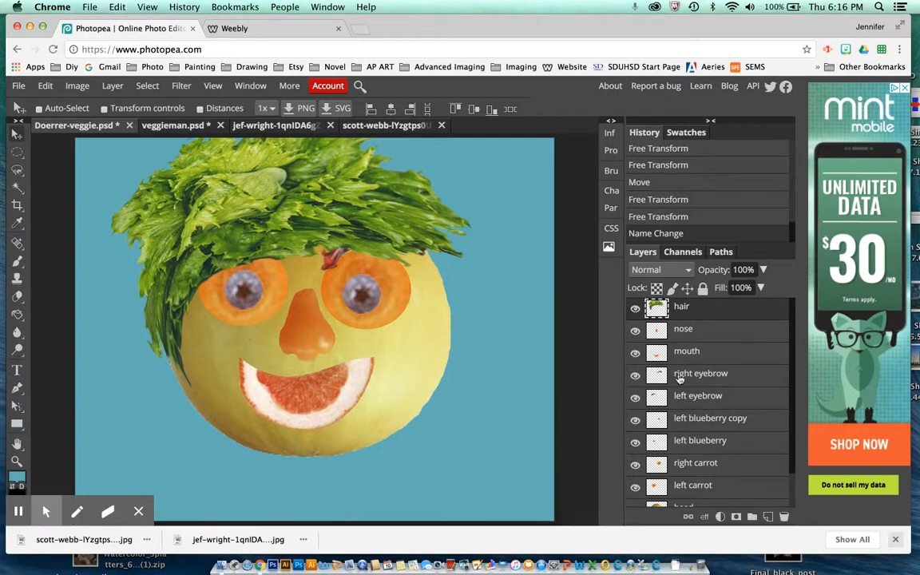
left_click(897, 540)
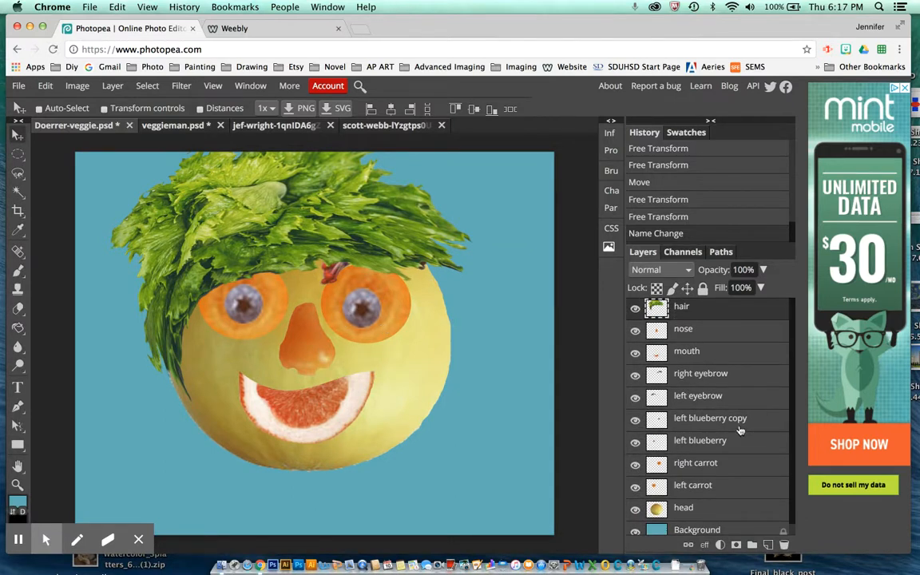
Switch the right carrot layer's visibility off and on, and rename the left blueberry copy layer as right blueberry
left_click(636, 466)
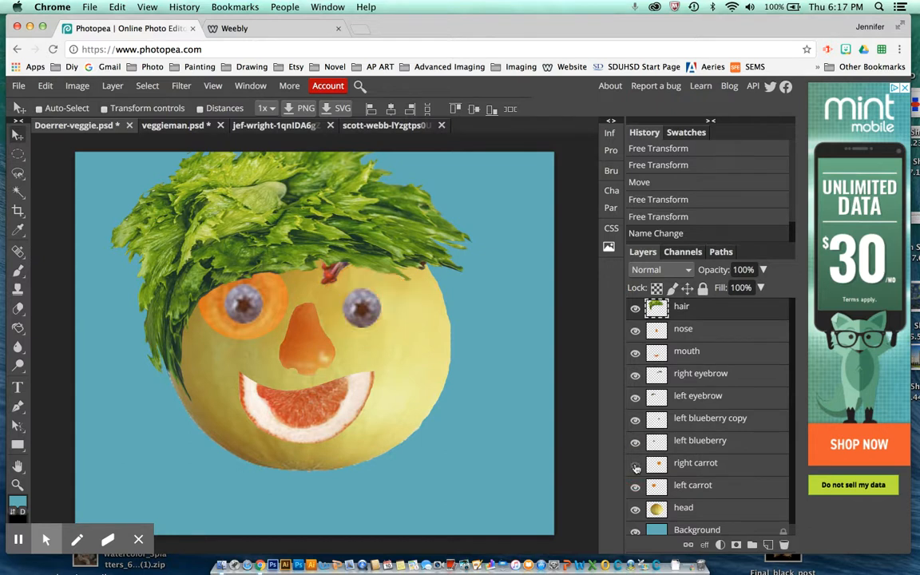
left_click(636, 466)
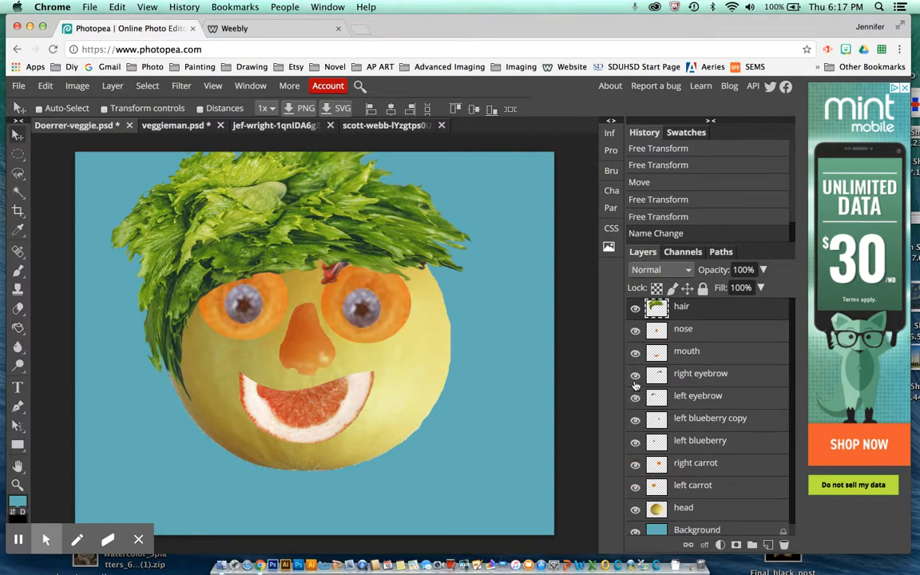
double_click(713, 419)
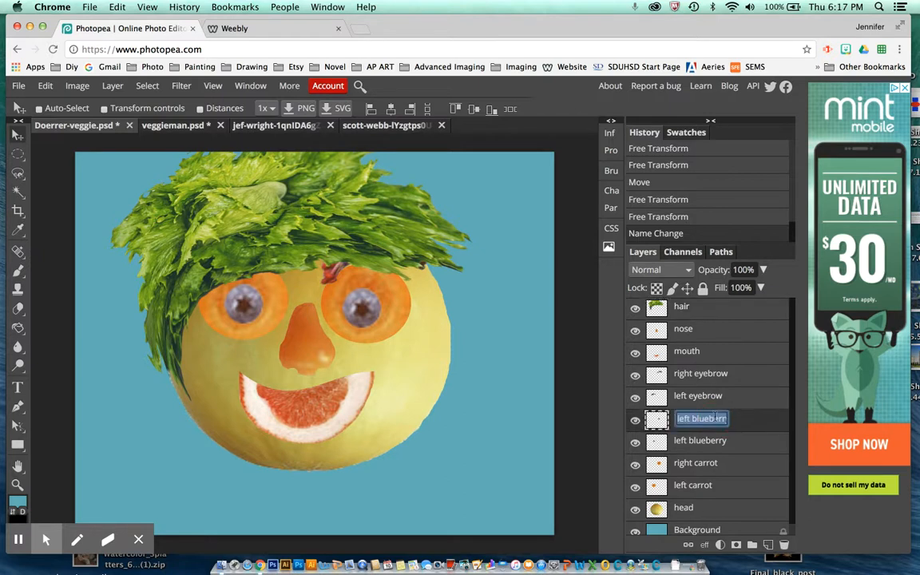
type("ri")
type("ght blueberry")
key("Return")
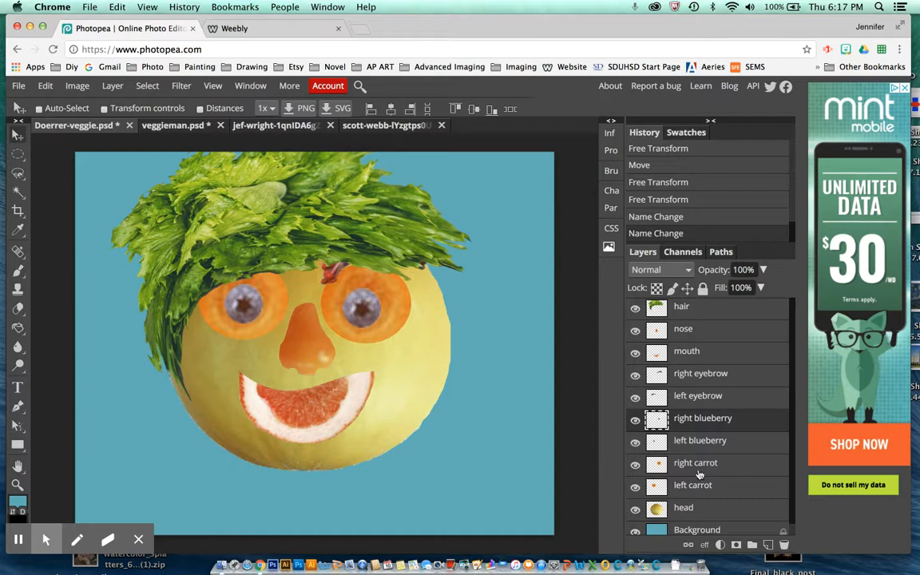
Move the right carrot layer above the right blueberry, shift the carrot slightly outward, and put the right blueberry layer back above it
left_click_drag(715, 465, 729, 412)
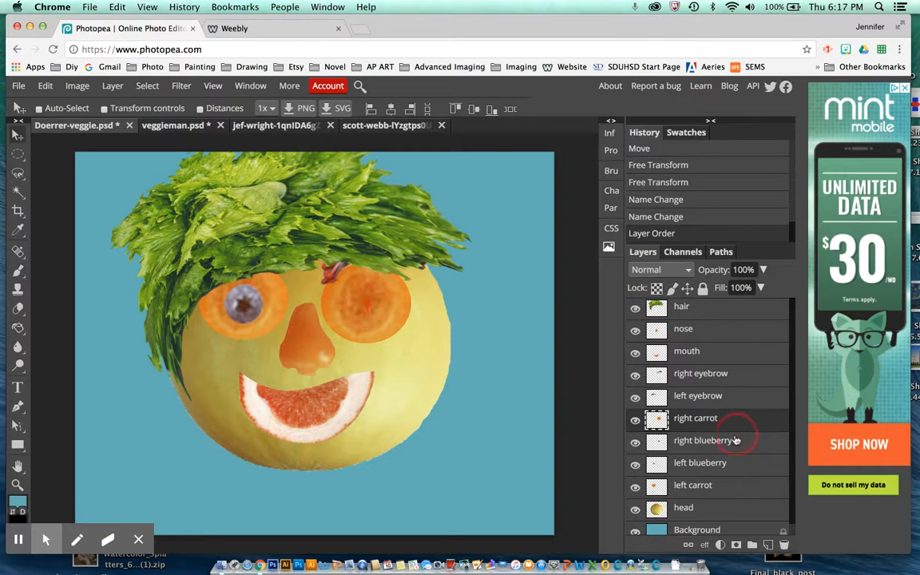
left_click(664, 419)
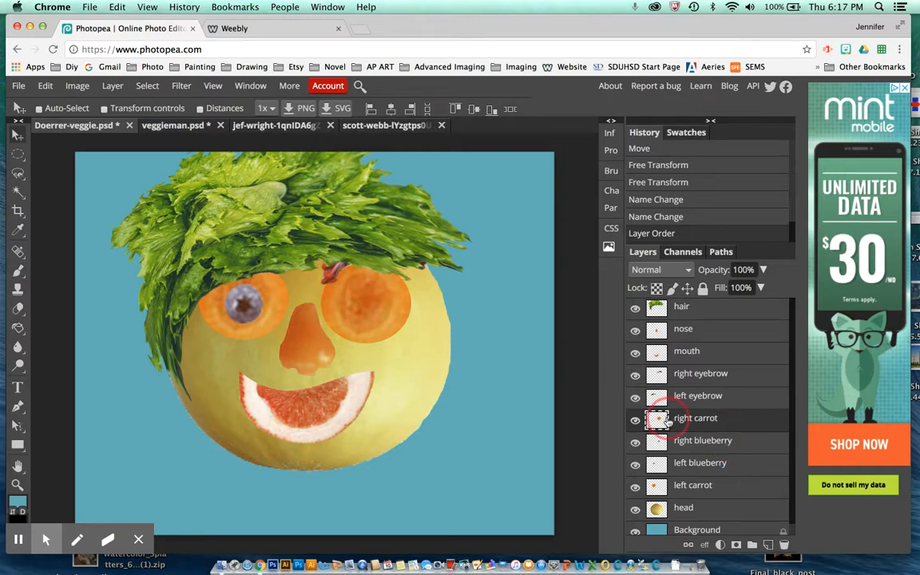
left_click(16, 135)
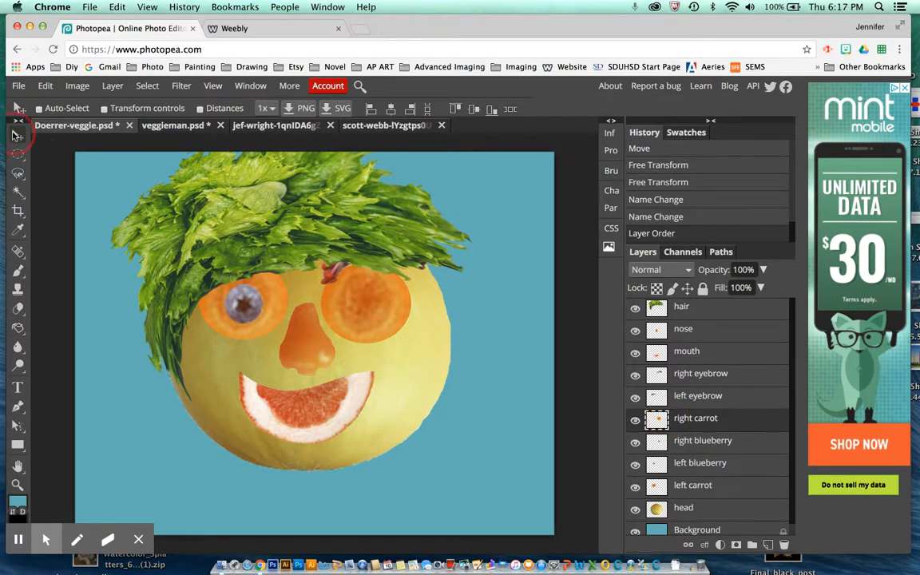
left_click_drag(359, 328, 390, 313)
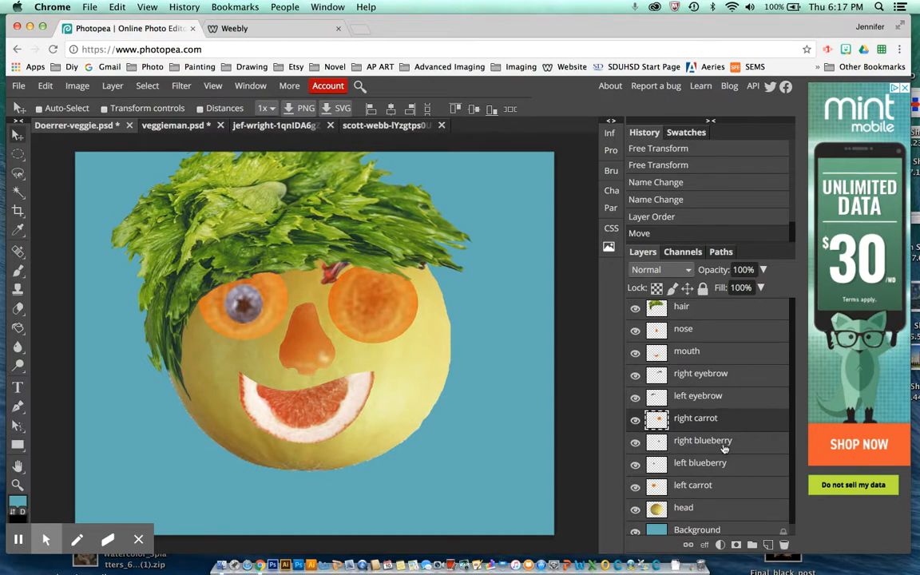
left_click_drag(724, 447, 724, 417)
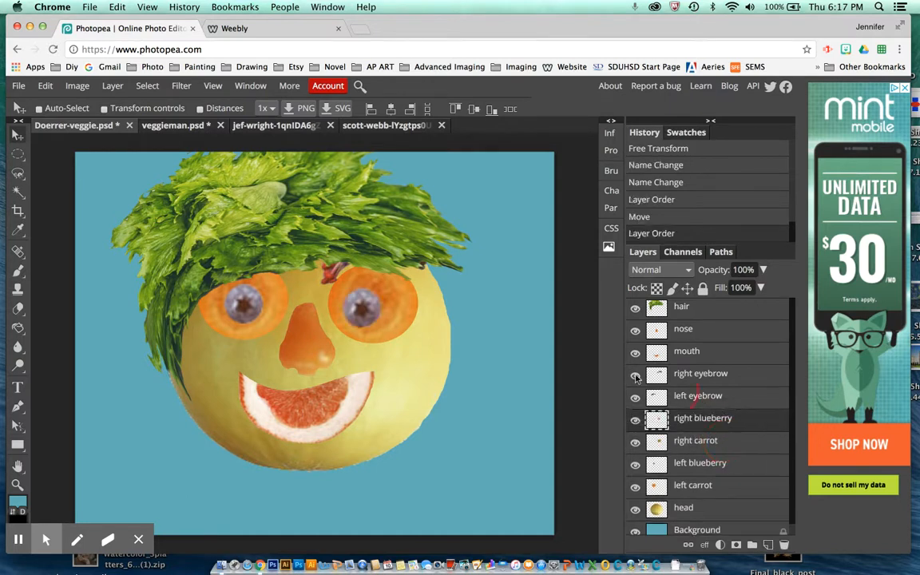
Nudge the right carrot slice toward the nose in small steps to centre it behind the blueberry
left_click(685, 444)
key("Left")
key("Left")
key("Left")
key("Left")
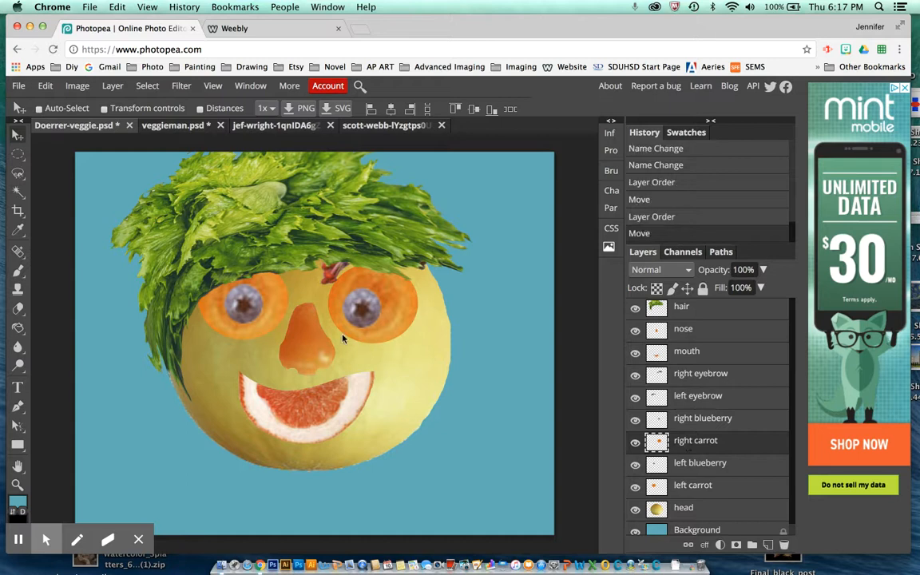
key("Left")
key("Left")
key("Left")
key("Left")
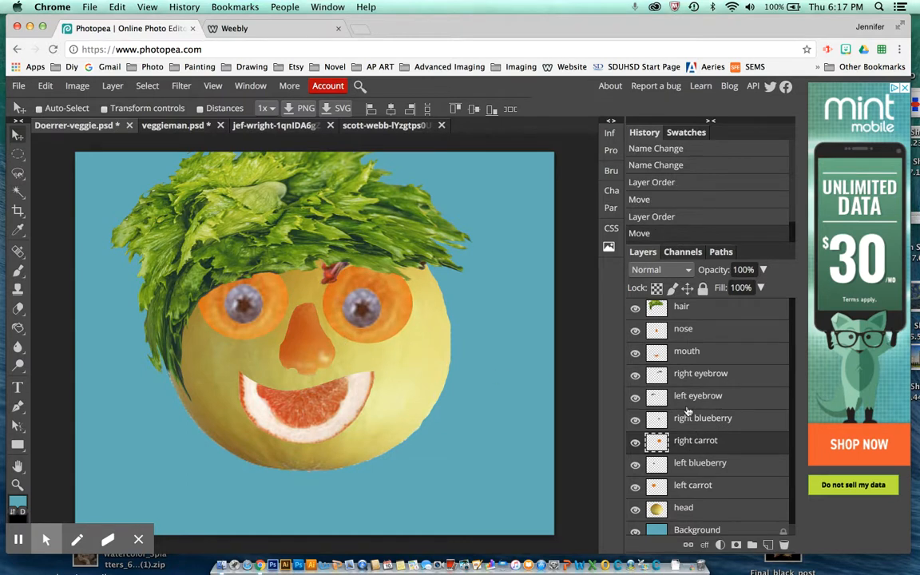
Move all layers from nose to head together down and slightly right, and shift the hair layer slightly down and right
left_click(727, 405)
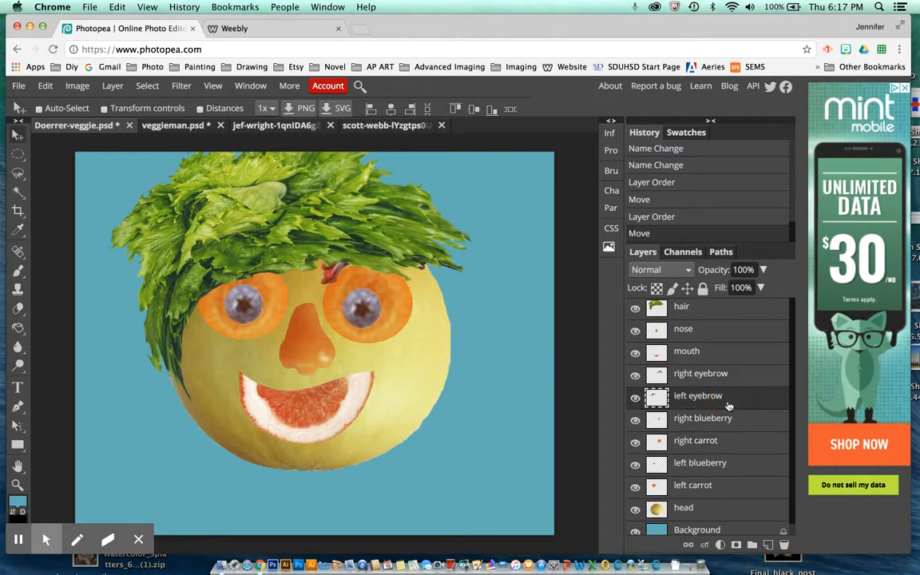
left_click(726, 334)
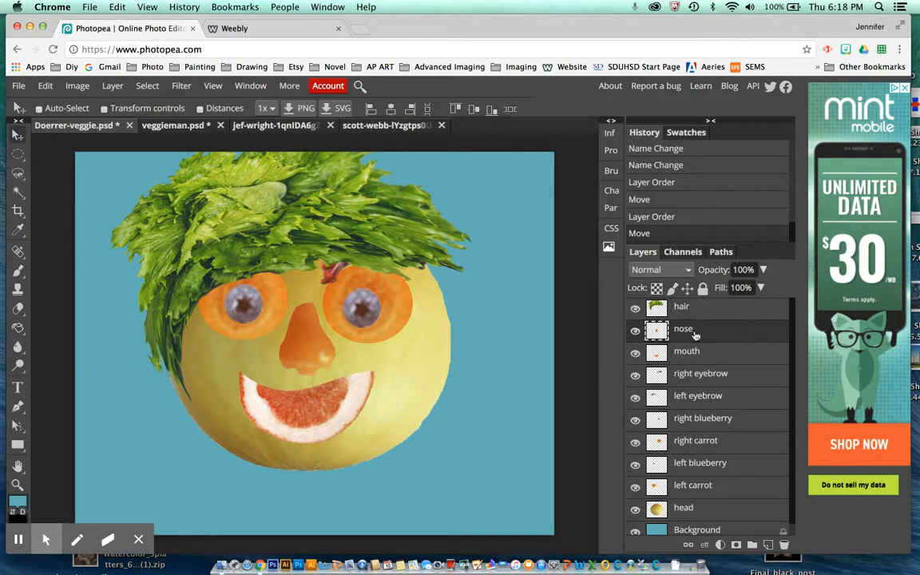
left_click(695, 513)
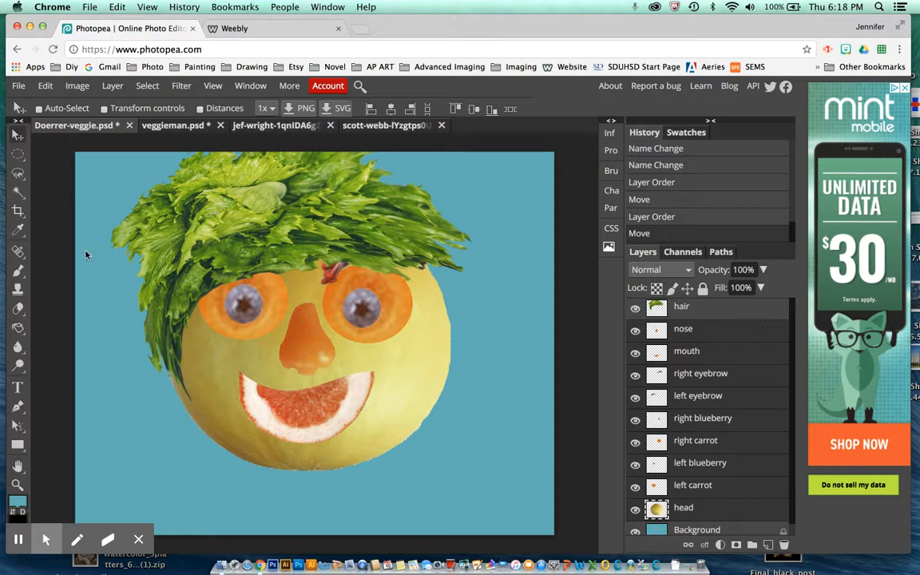
left_click_drag(324, 331, 335, 373)
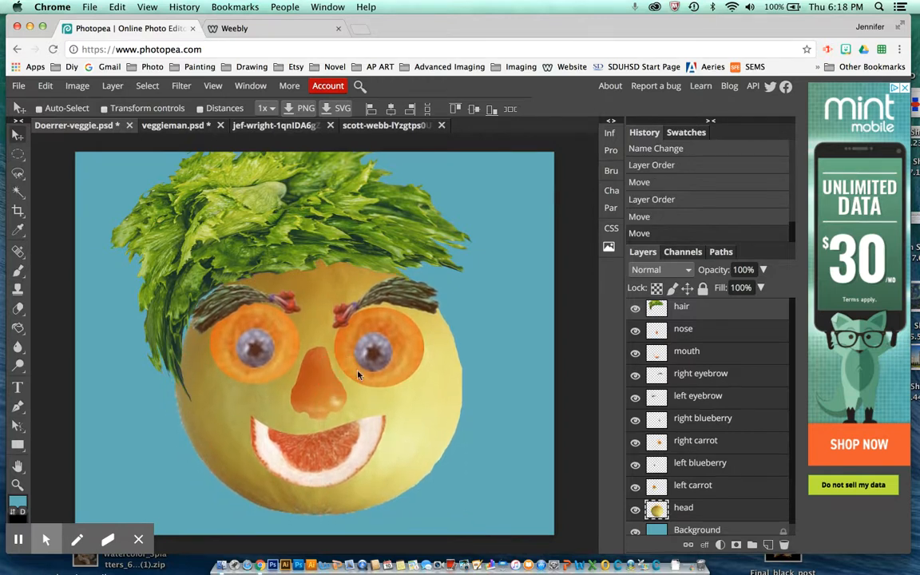
left_click(703, 308)
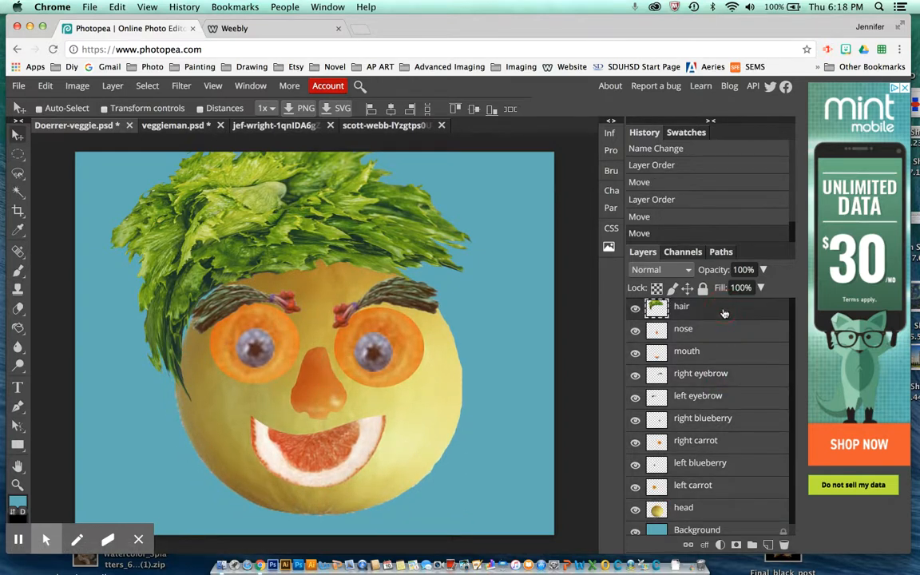
mouse_move(300, 207)
left_mouse_down()
mouse_move(304, 222)
mouse_move(304, 214)
left_mouse_up()
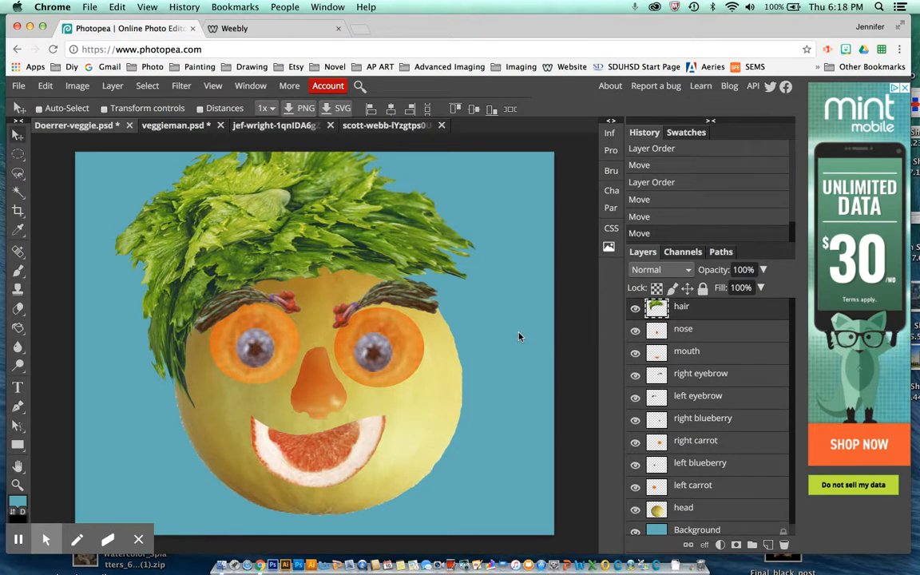
Search the web for unsplash in a new browser tab and open the Unsplash site
left_click(361, 29)
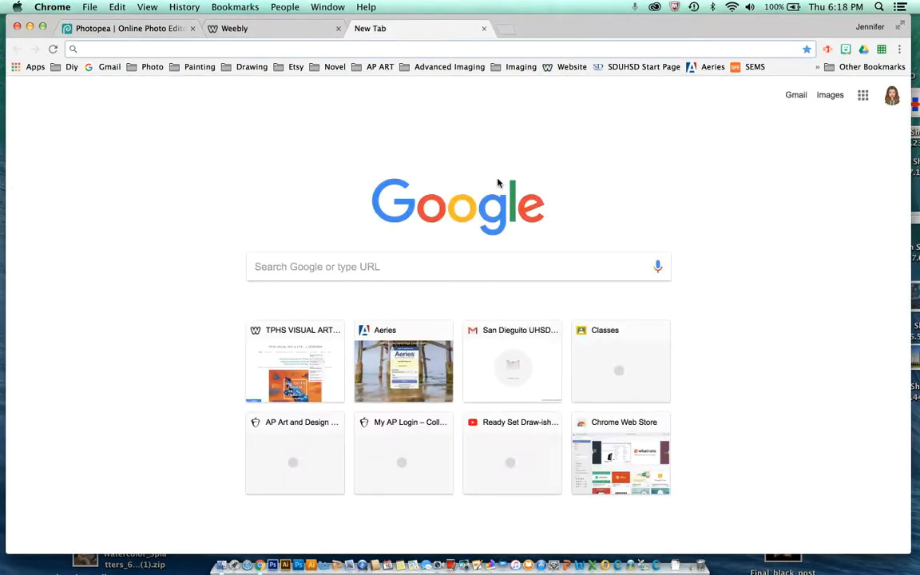
type("unsplash")
key("Return")
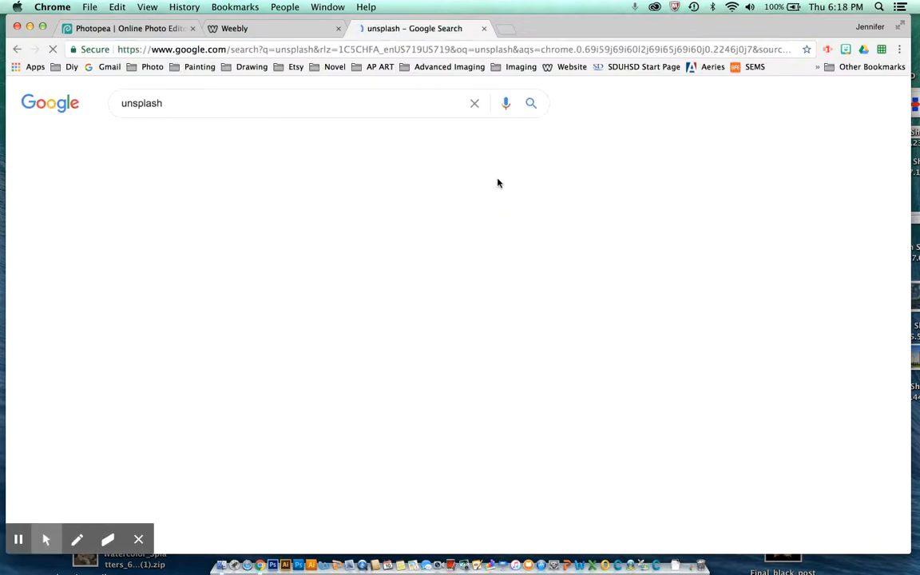
left_click(291, 207)
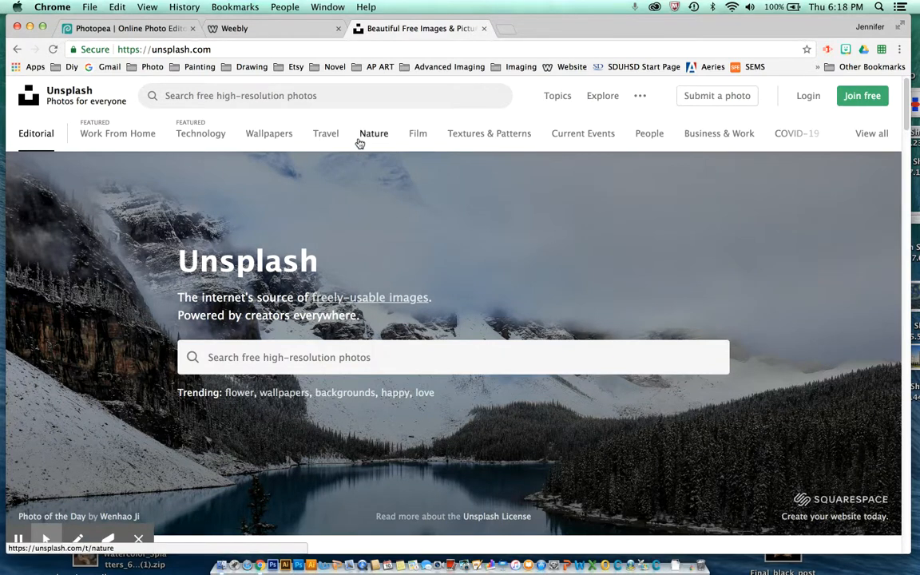
Browse the Travel photos on Unsplash for a possible background image
left_click(326, 137)
scroll(437, 289, "down", 6)
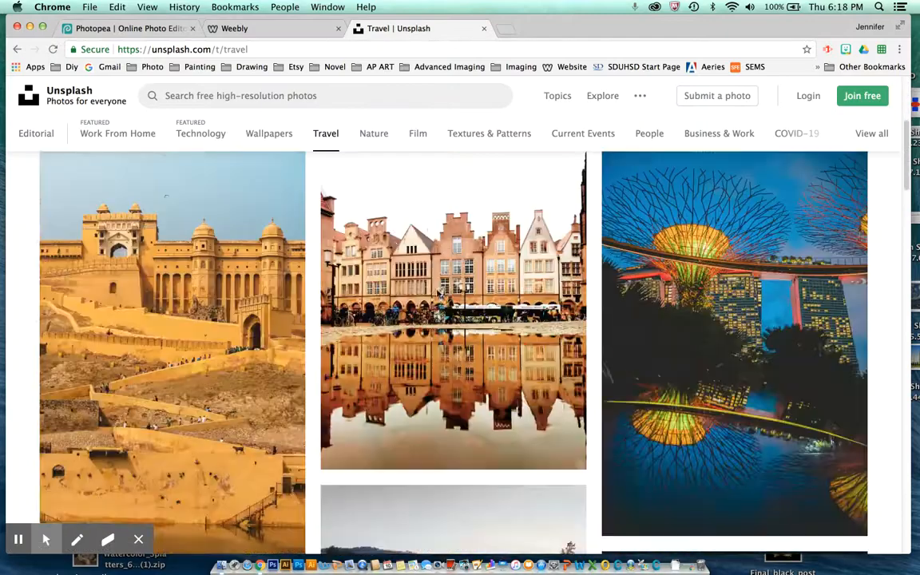
scroll(437, 289, "down", 15)
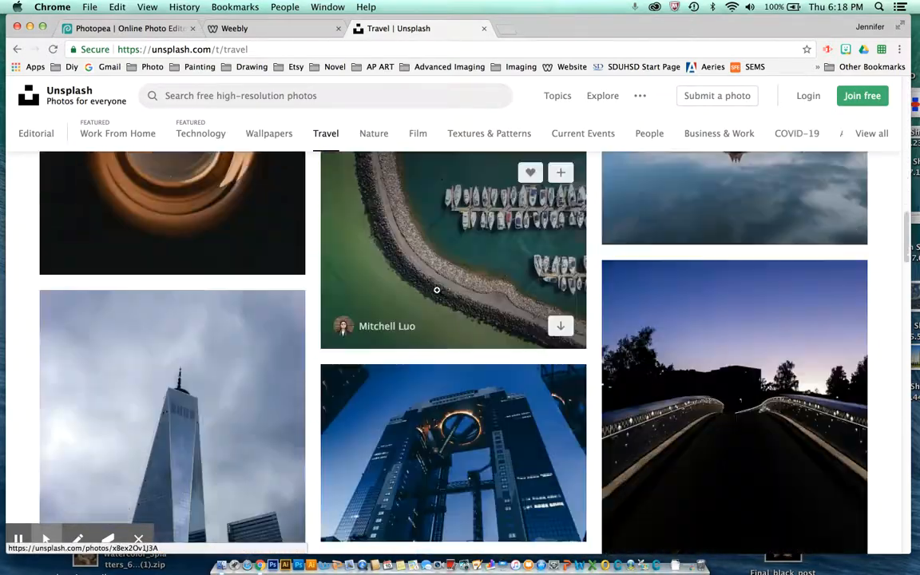
scroll(437, 289, "up", 10)
scroll(437, 289, "down", 11)
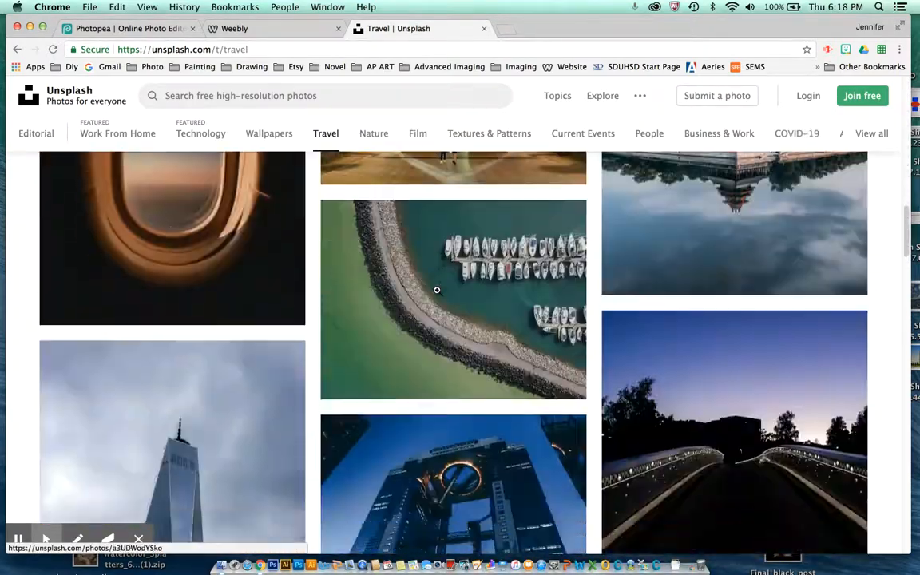
scroll(438, 289, "down", 3)
scroll(437, 289, "down", 5)
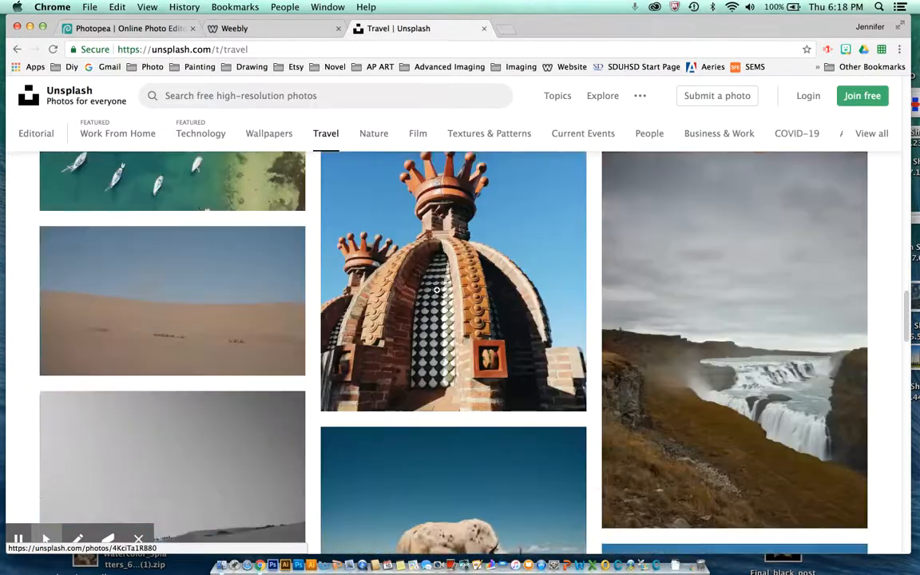
scroll(437, 289, "down", 6)
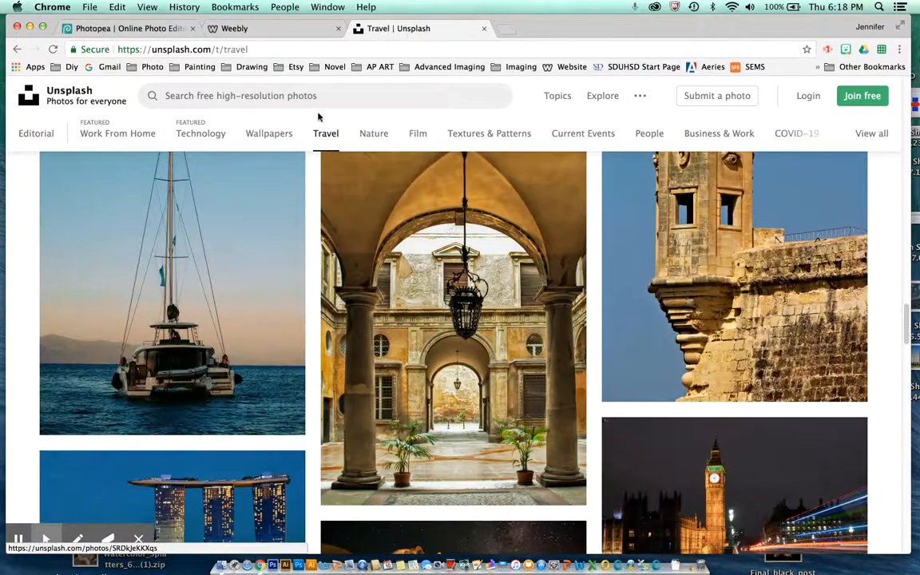
Search Unsplash for "bicyclist" and look through the resulting photos
left_click(313, 104)
left_click(282, 94)
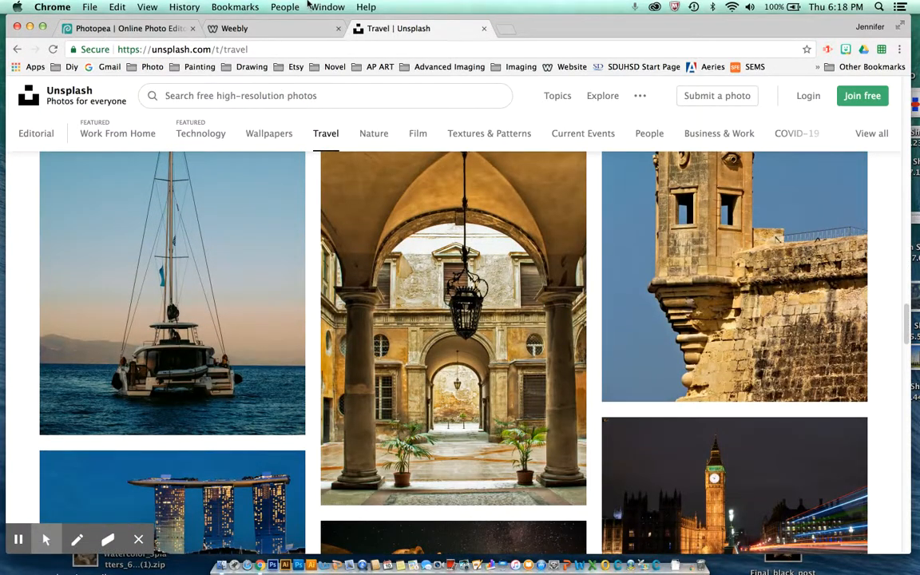
type("bi")
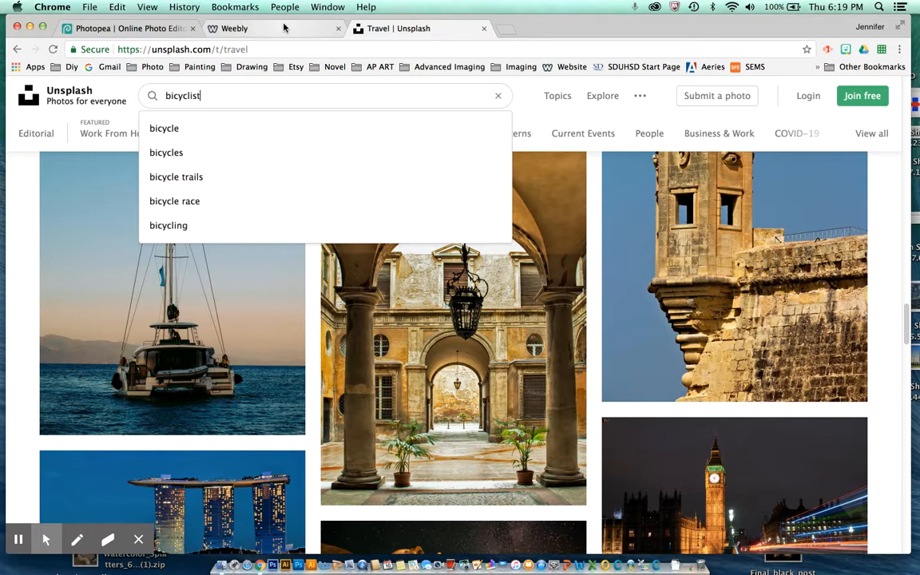
type("cyclist")
key("Return")
scroll(371, 297, "down", 2)
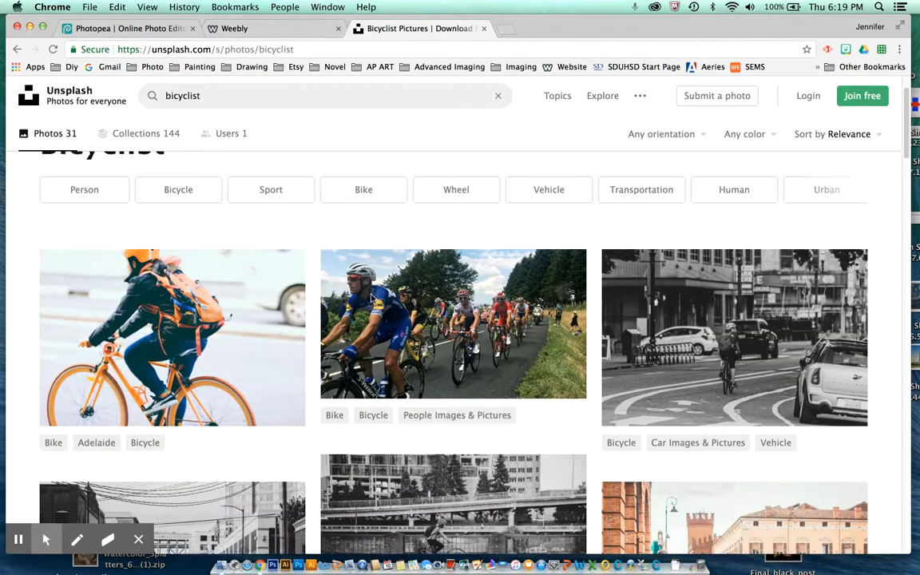
scroll(371, 298, "down", 1)
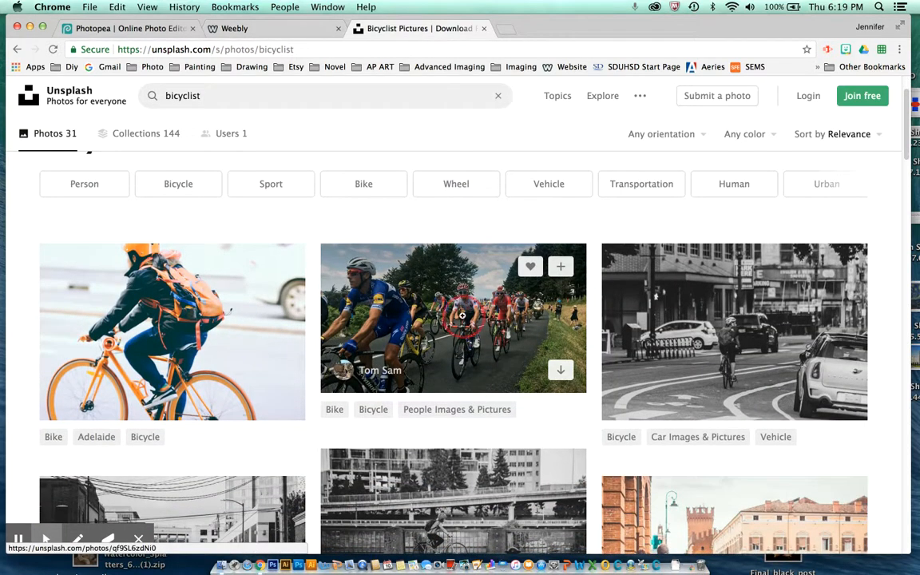
Download the free photo of road cyclists racing past trees and place a copy of the file on the desktop
left_click(462, 316)
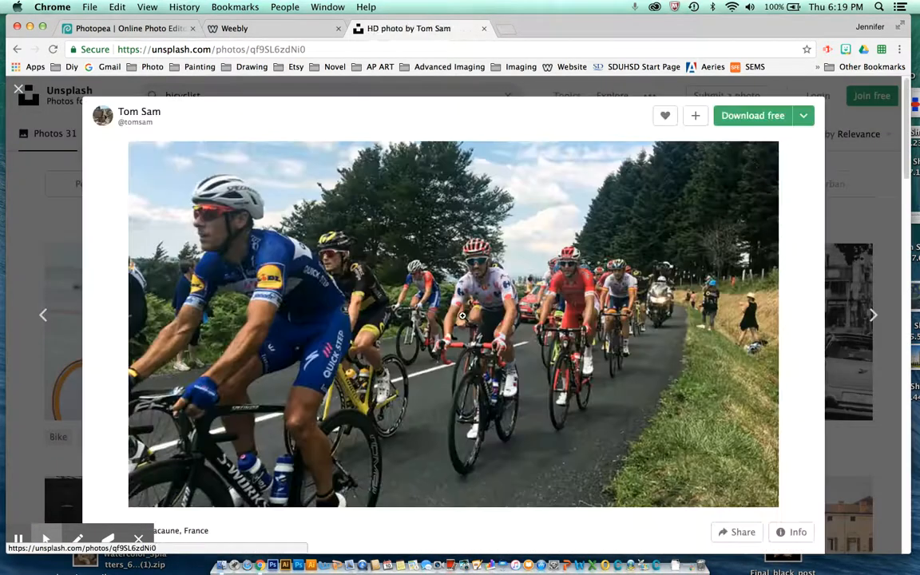
left_click(749, 117)
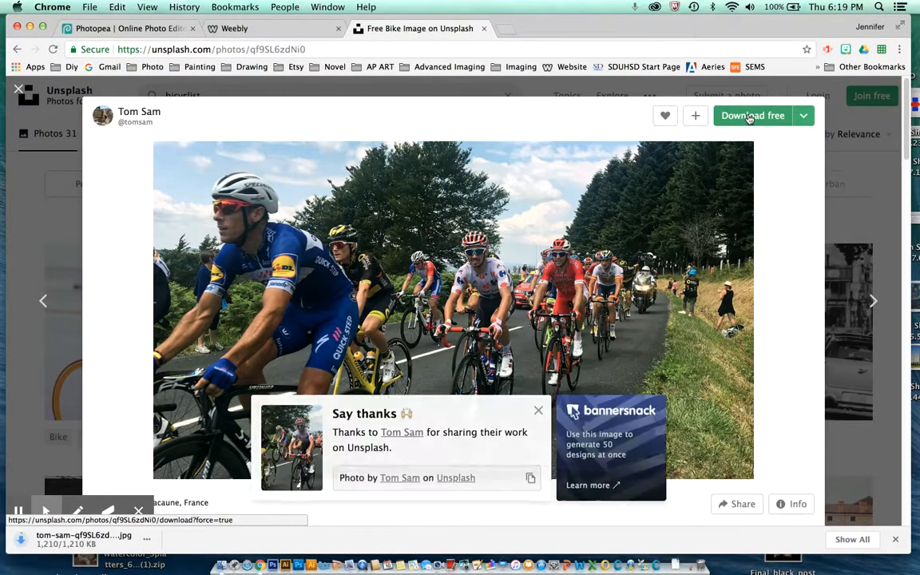
left_click_drag(289, 28, 773, 6)
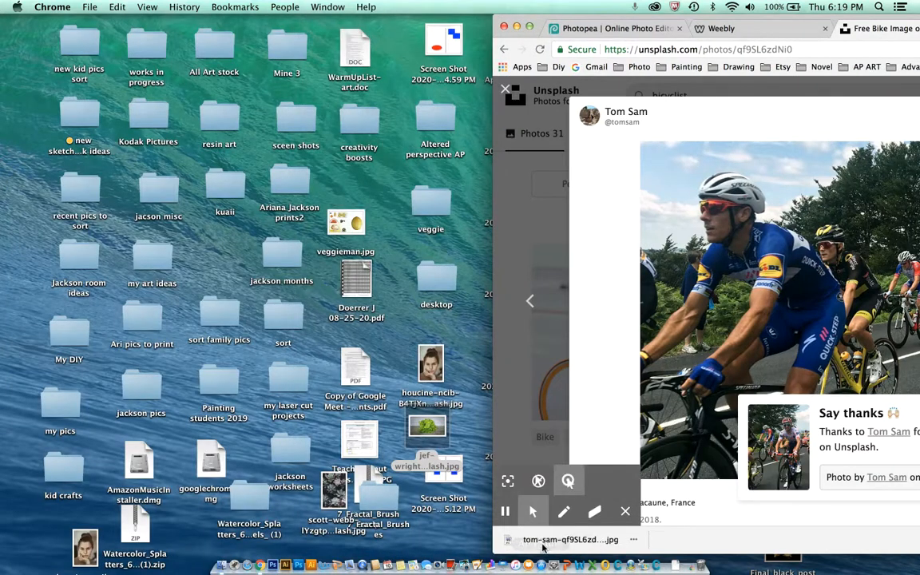
left_click_drag(541, 545, 444, 544)
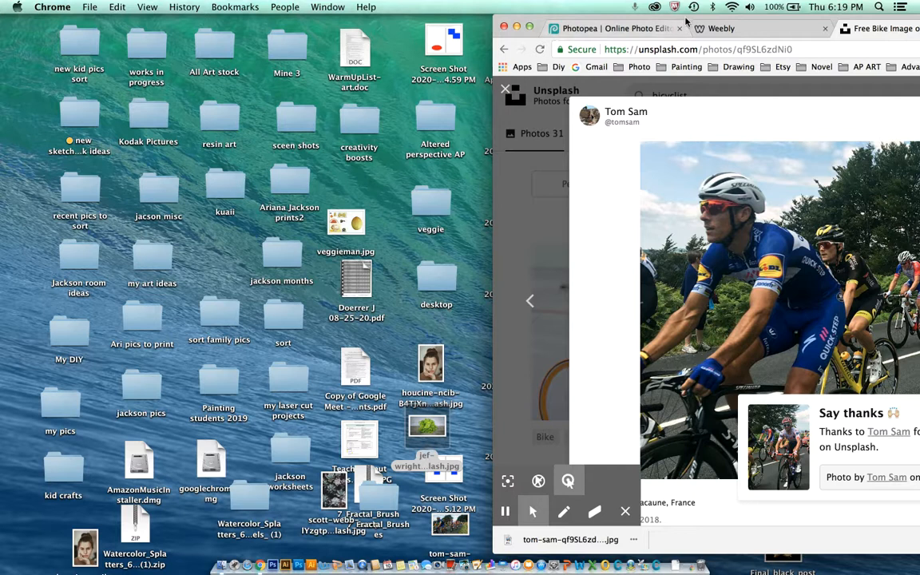
left_click_drag(686, 21, 196, 21)
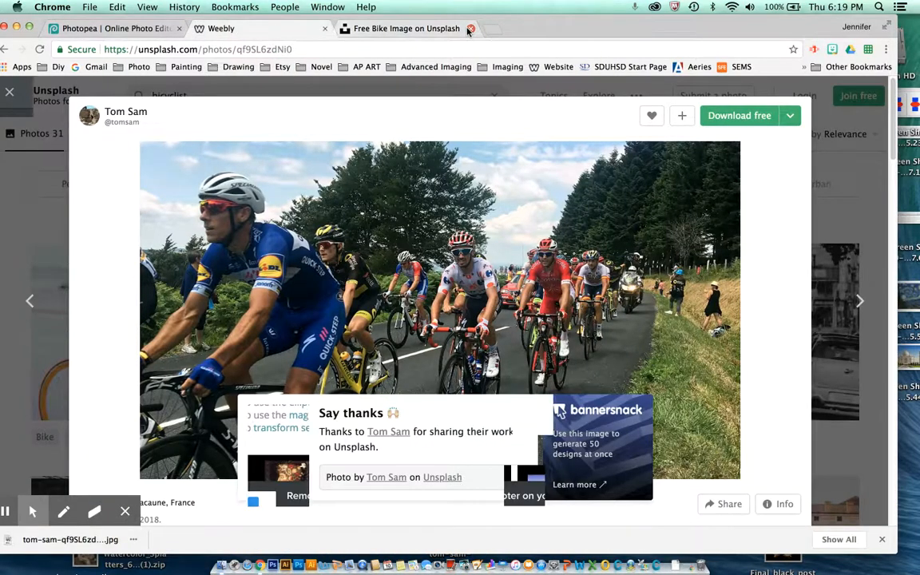
Close the Unsplash page, return to the veggie face in Photopea and reposition the browser window so the tools are visible
left_click(471, 29)
left_click(112, 28)
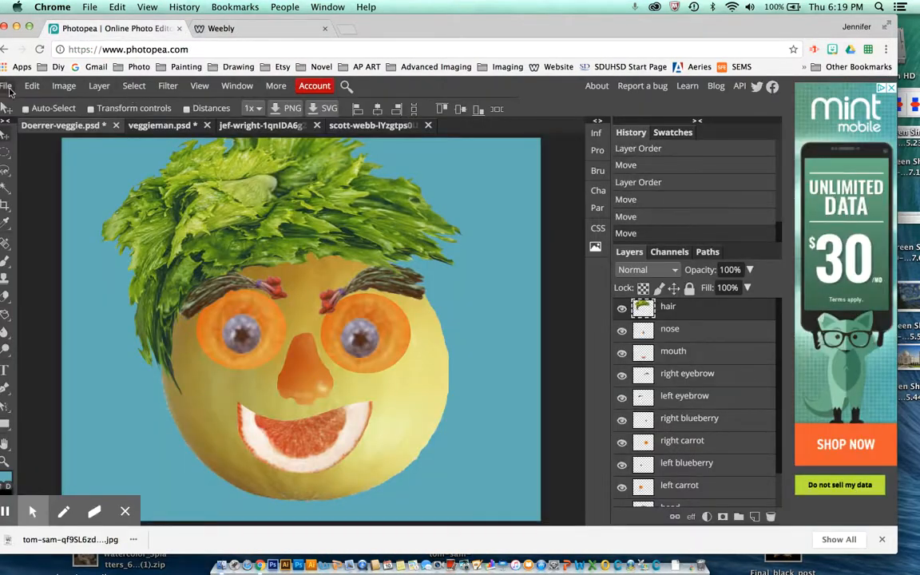
left_click_drag(384, 28, 434, 28)
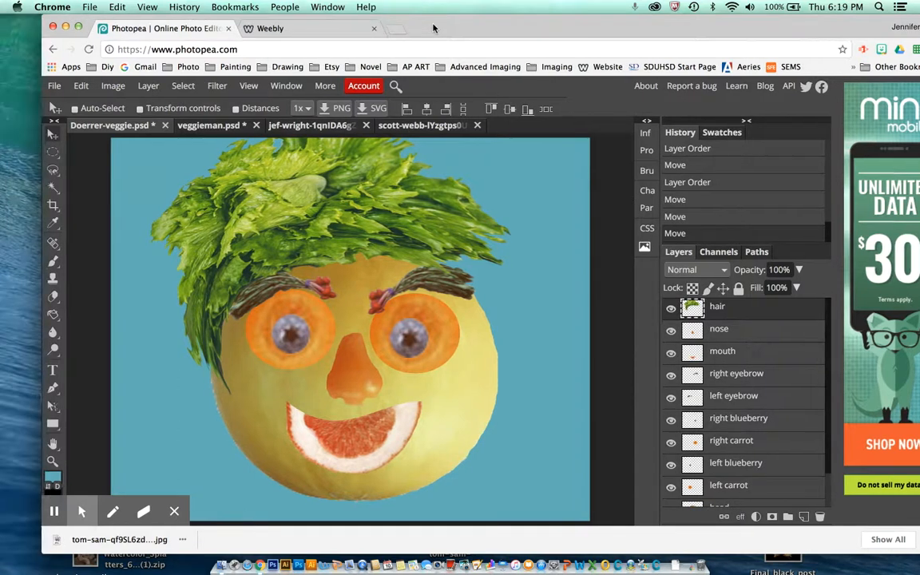
Open the downloaded cyclist JPG from the Desktop folder as a separate document
left_click(55, 85)
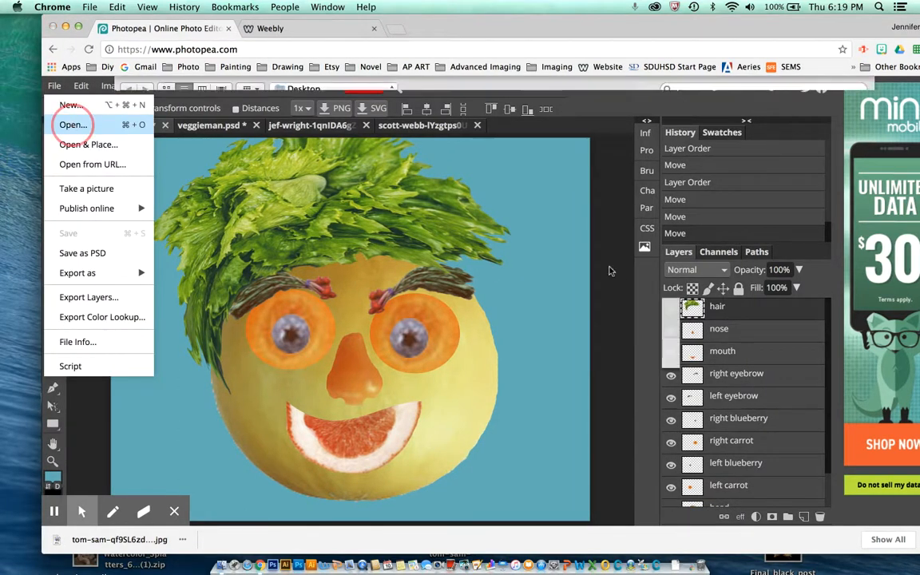
scroll(324, 191, "down", 3)
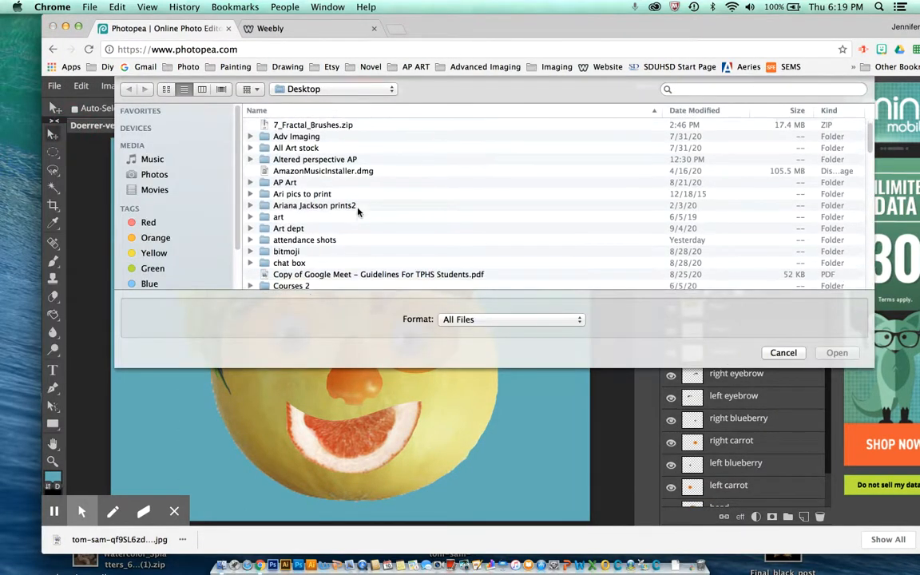
mouse_move(268, 17)
left_mouse_down()
mouse_move(706, 10)
mouse_move(258, 8)
left_mouse_up()
scroll(323, 180, "down", 10)
scroll(323, 181, "down", 10)
scroll(324, 179, "up", 5)
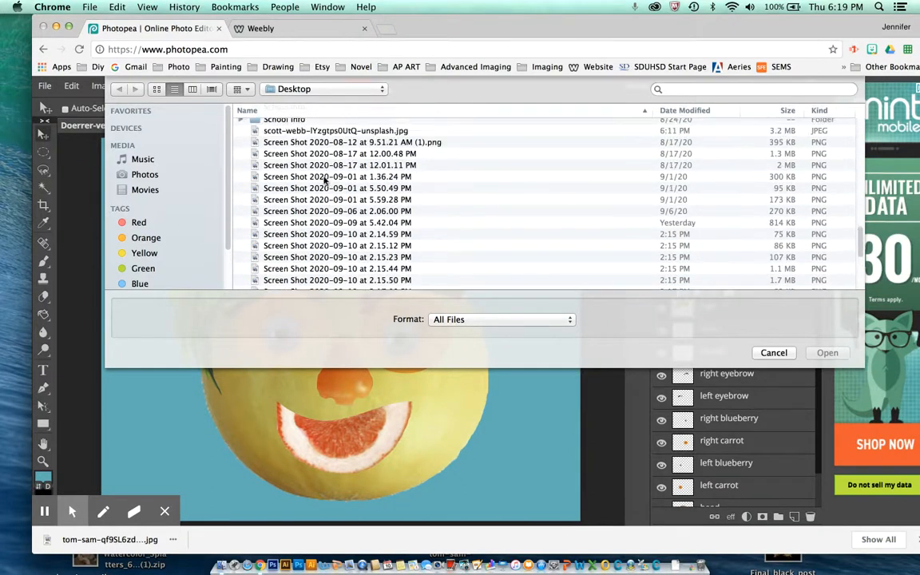
scroll(324, 180, "down", 5)
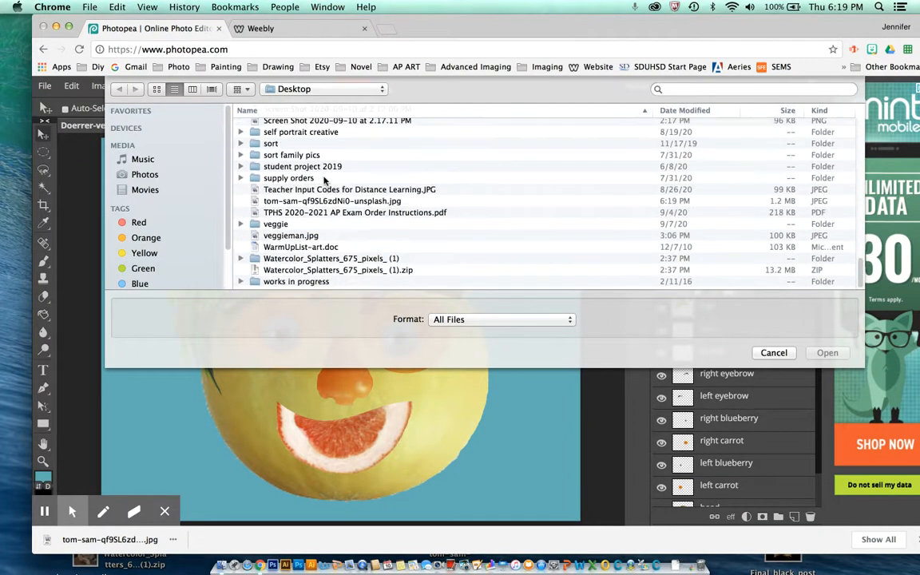
left_click(328, 203)
left_click(824, 352)
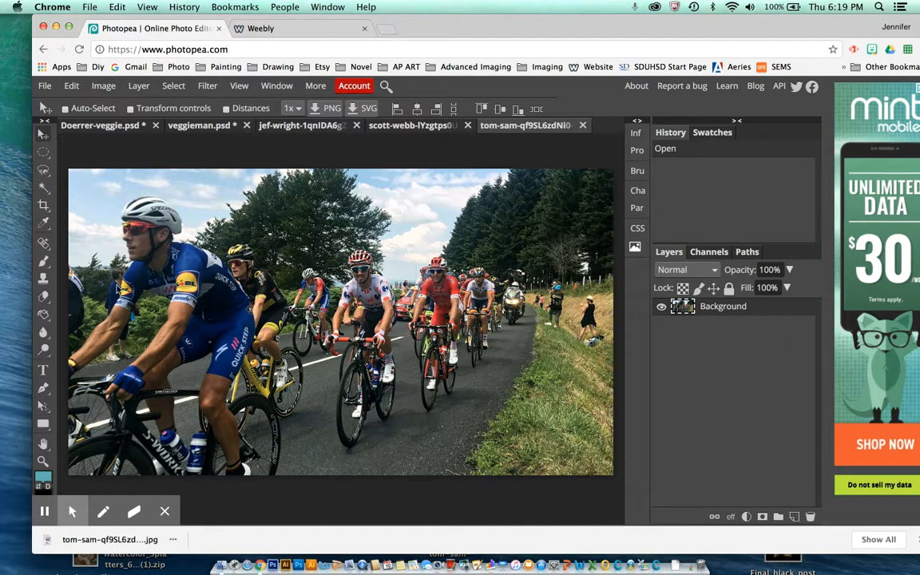
left_click(102, 86)
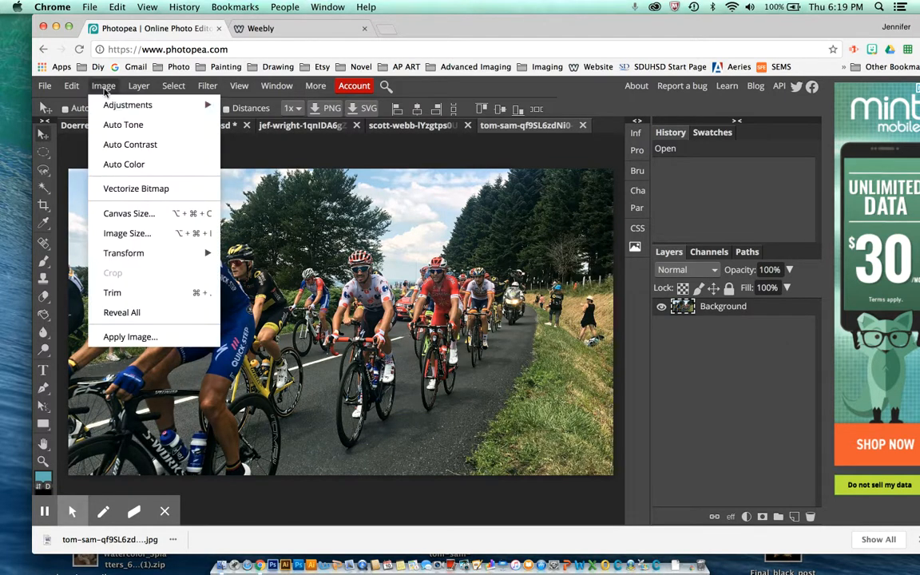
left_click(128, 233)
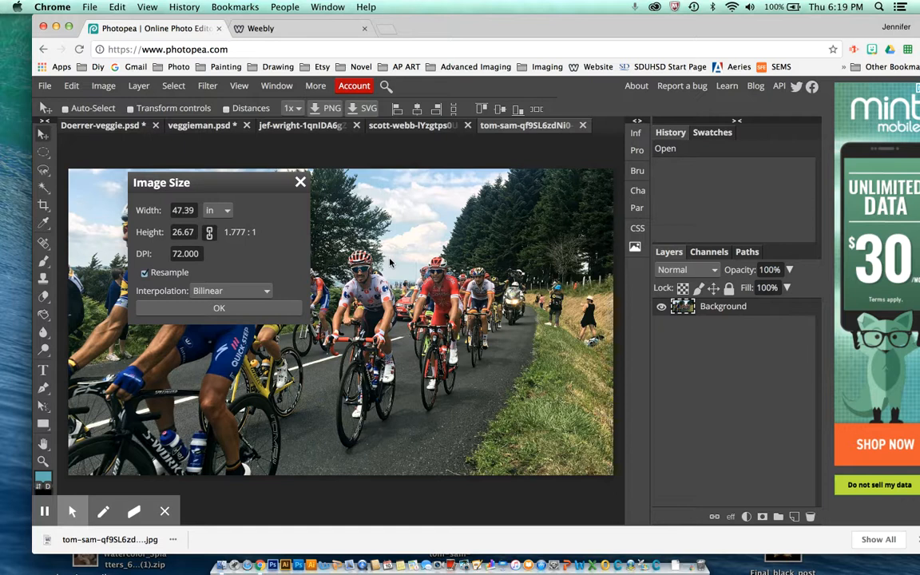
double_click(190, 209)
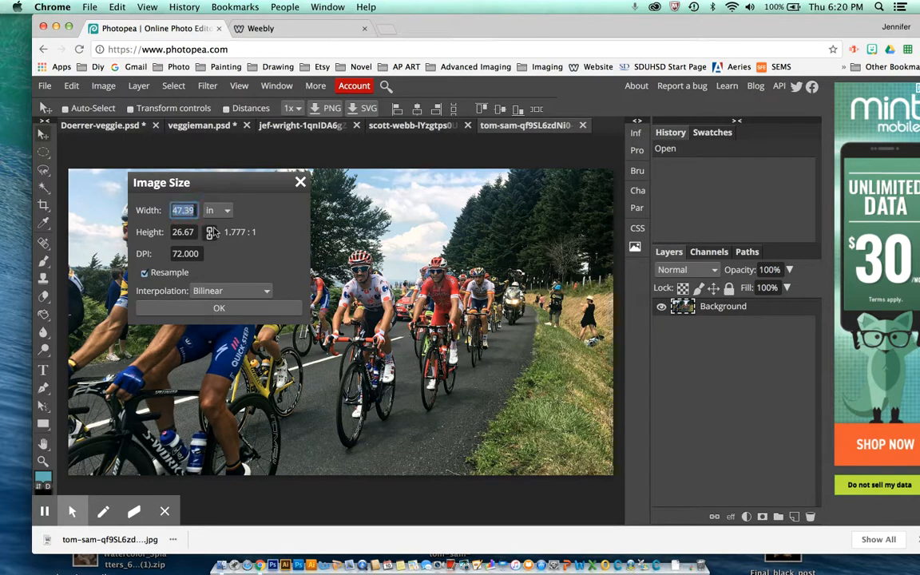
type("10")
left_click(278, 256)
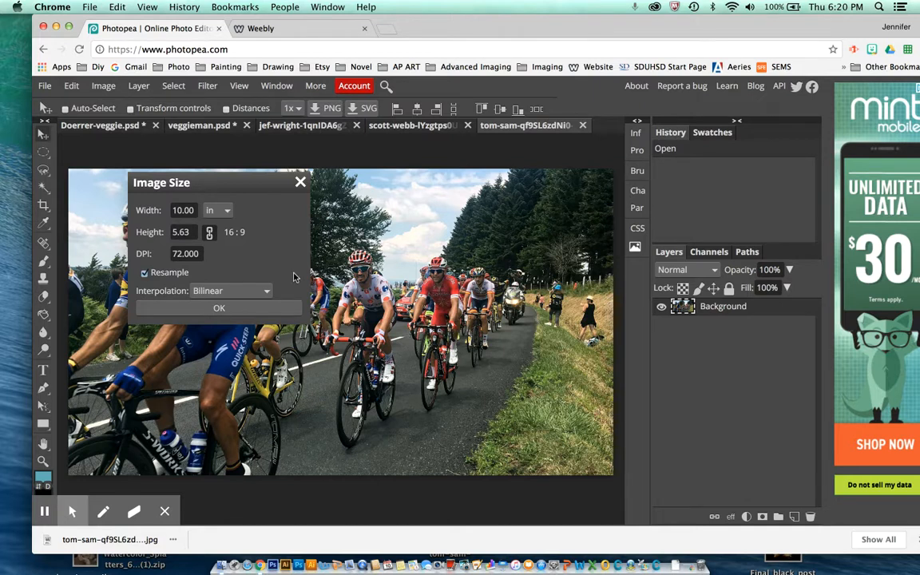
left_click(301, 183)
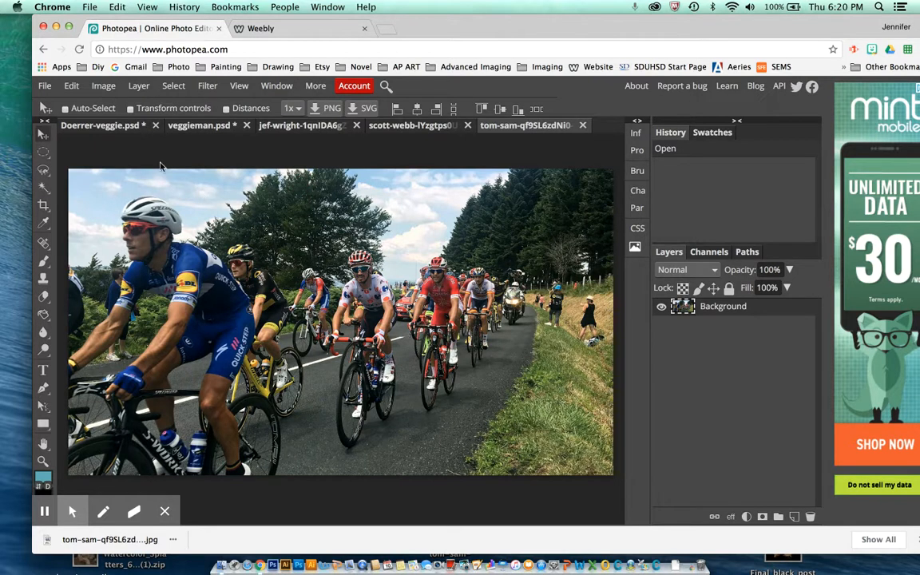
Try to crop the whole cyclist photo with the Crop tool at a fixed size of 10 by 8
left_click(43, 207)
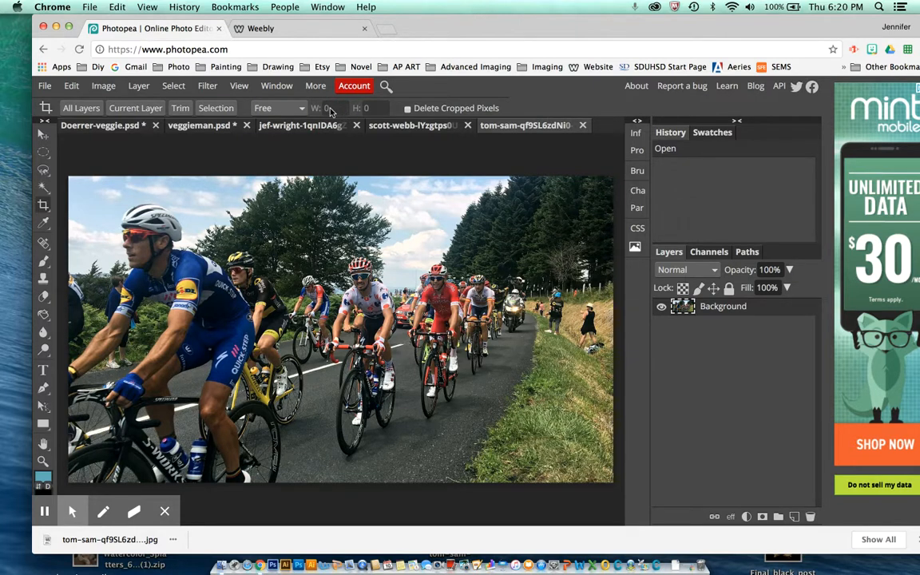
left_click(300, 109)
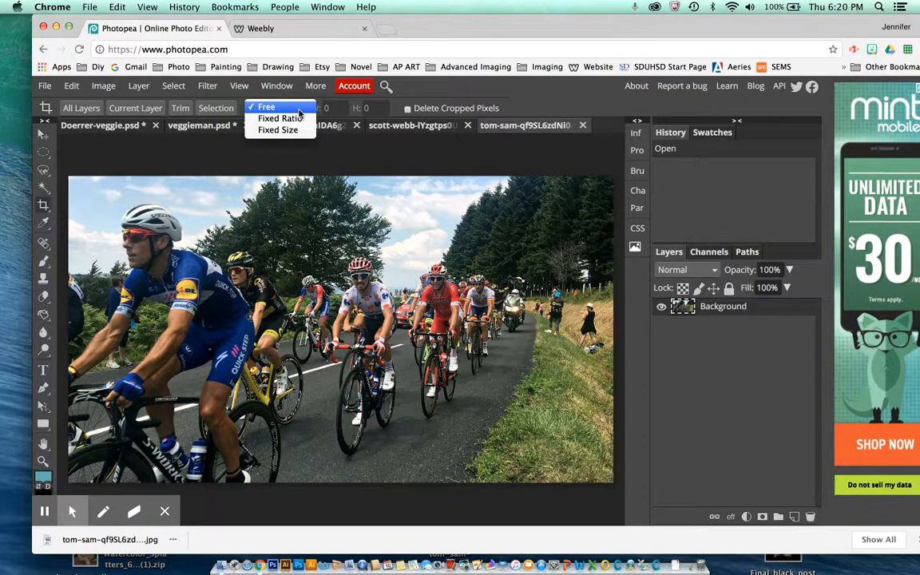
left_click(302, 131)
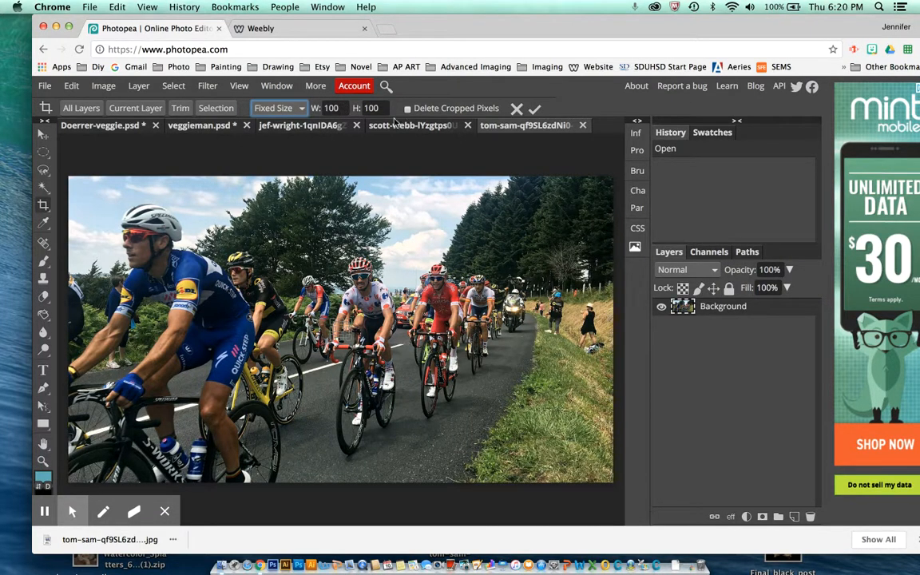
double_click(345, 108)
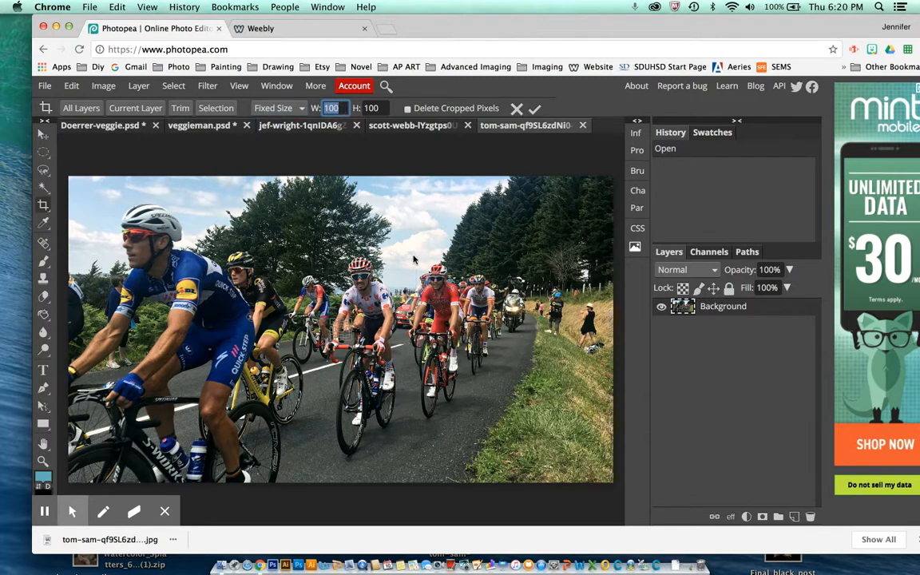
type("10")
key("Tab")
type("8")
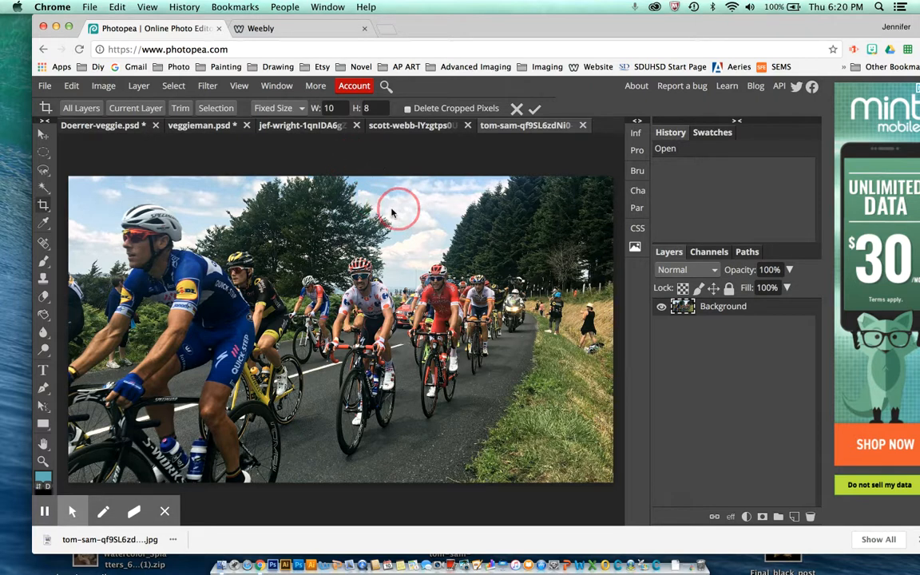
left_click(44, 203)
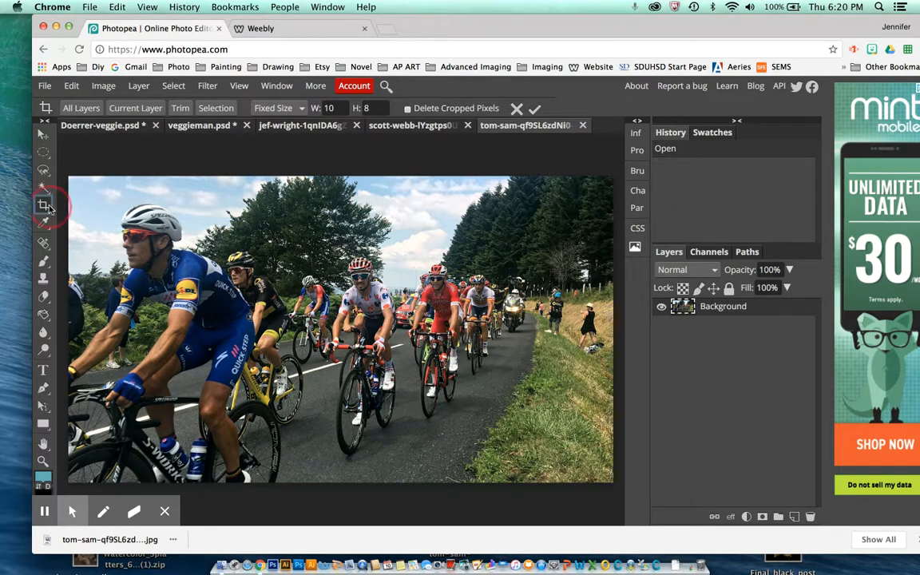
left_click_drag(71, 175, 614, 480)
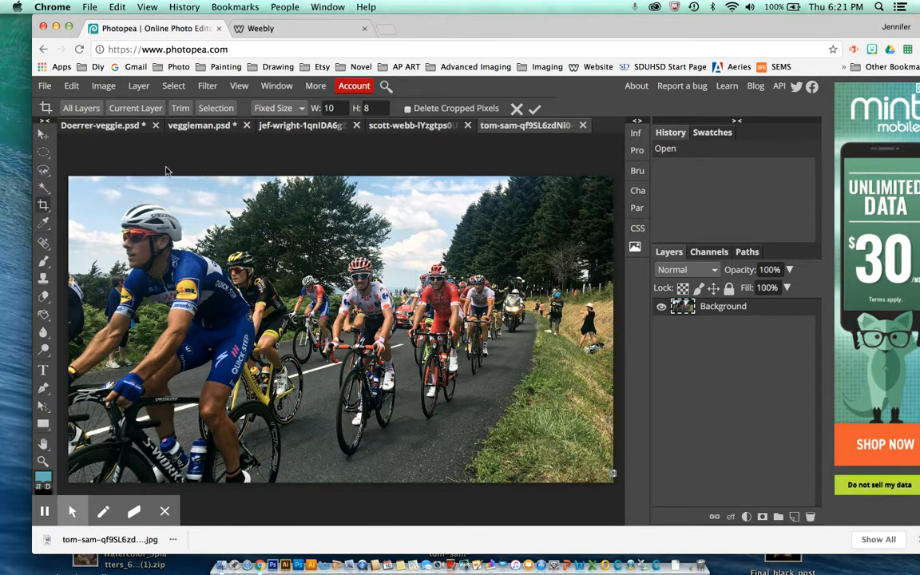
Copy the cyclist photo into the veggie face document as a new layer with the Move tool
left_click(43, 133)
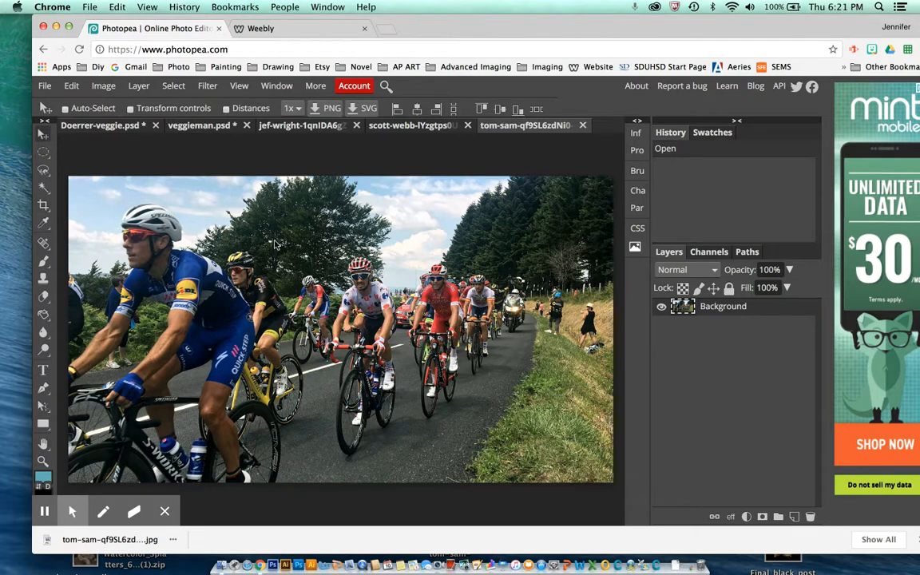
left_click_drag(261, 227, 96, 126)
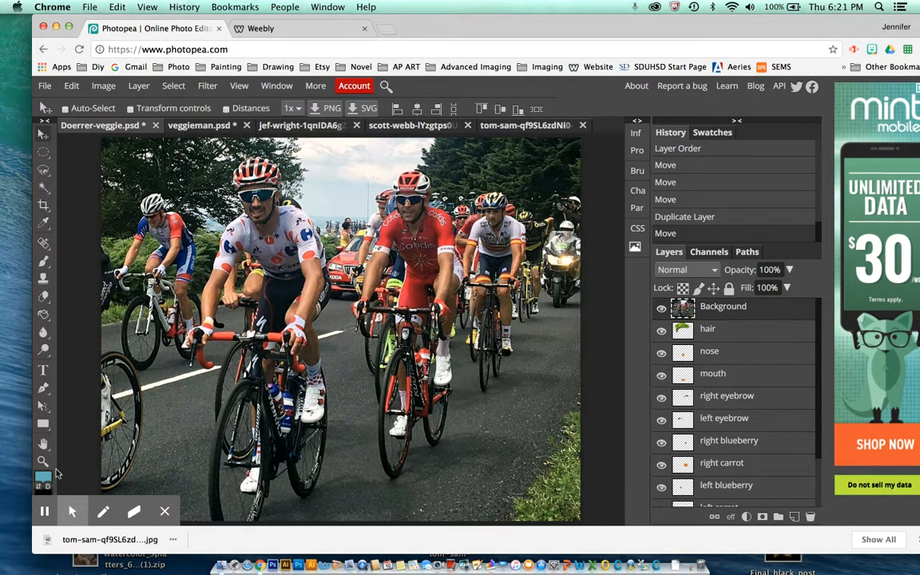
left_click(107, 478)
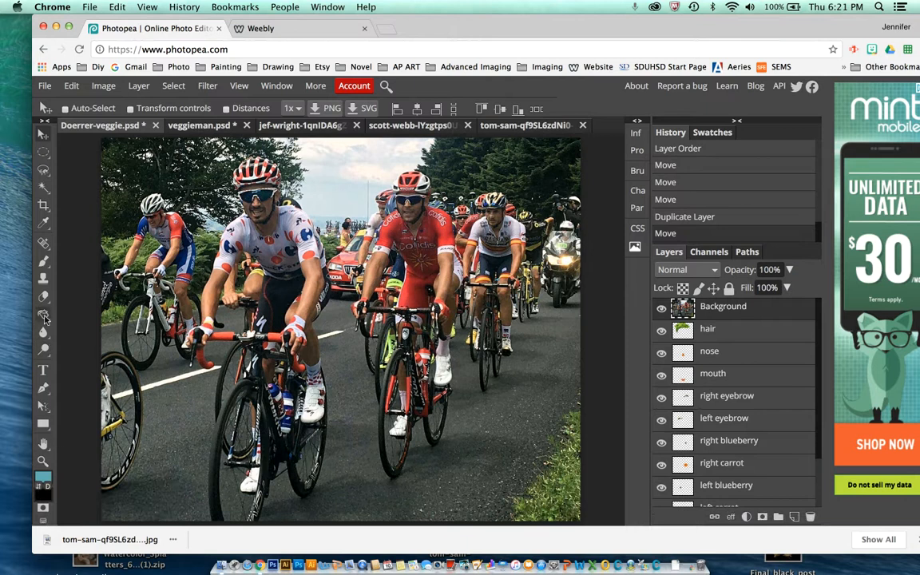
Scale the cyclist photo layer to about 66% with Free Transform and position it to cover the whole canvas
left_click(43, 461)
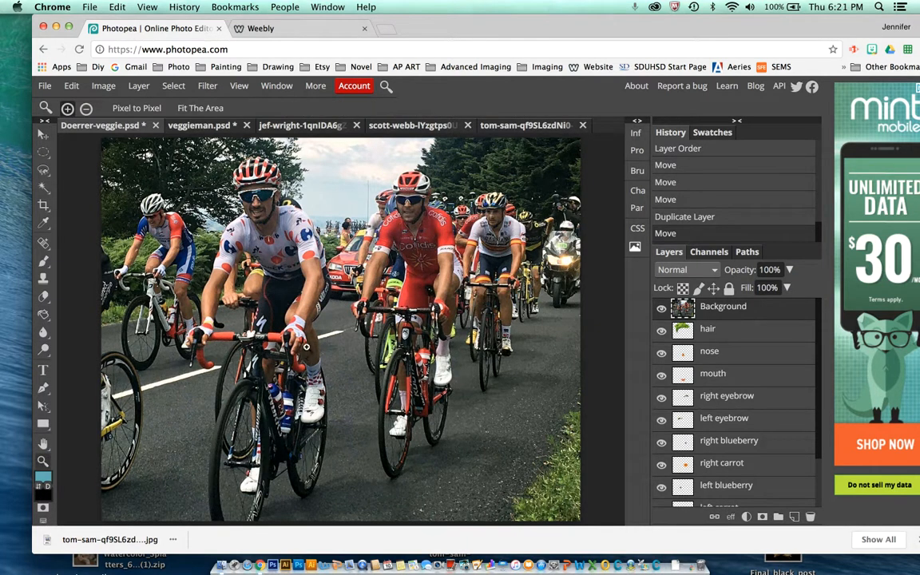
left_click(303, 352, "alt")
left_click(307, 345, "alt")
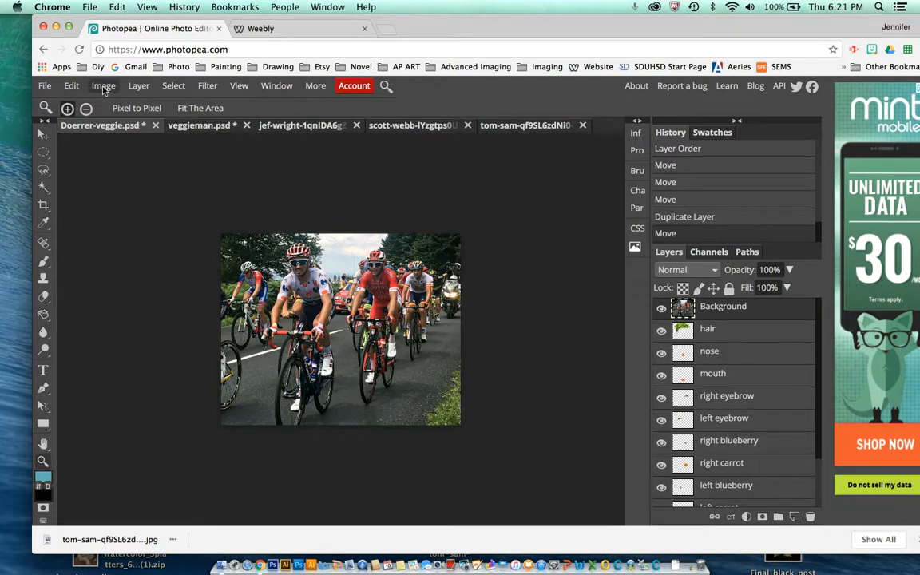
left_click(71, 85)
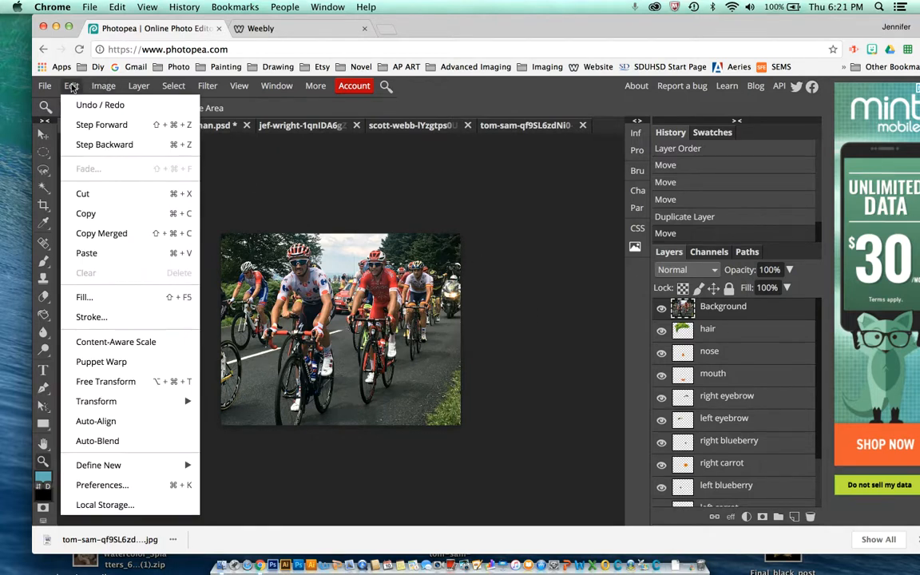
left_click(119, 382)
left_click_drag(552, 163, 404, 303)
left_click_drag(301, 299, 381, 296)
left_click_drag(527, 226, 517, 233)
left_click_drag(399, 320, 421, 314)
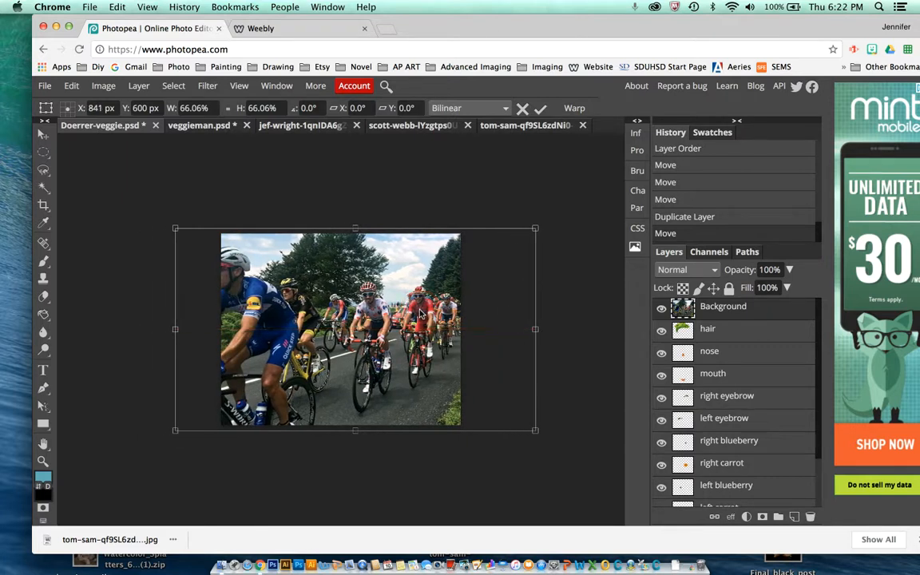
left_click(543, 109)
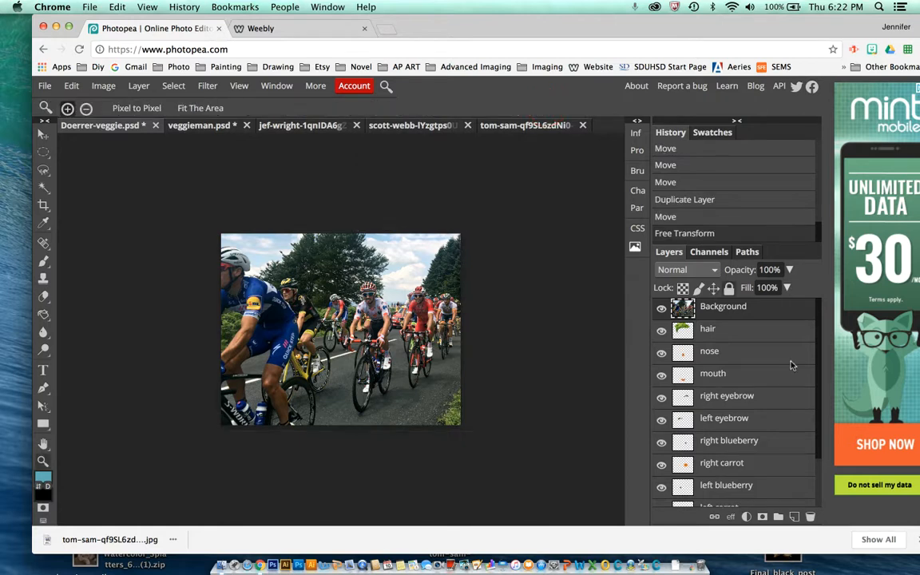
Move the cyclist photo layer below the head layer, directly above the blue Background layer
left_click_drag(757, 310, 759, 494)
scroll(758, 479, "down", 3)
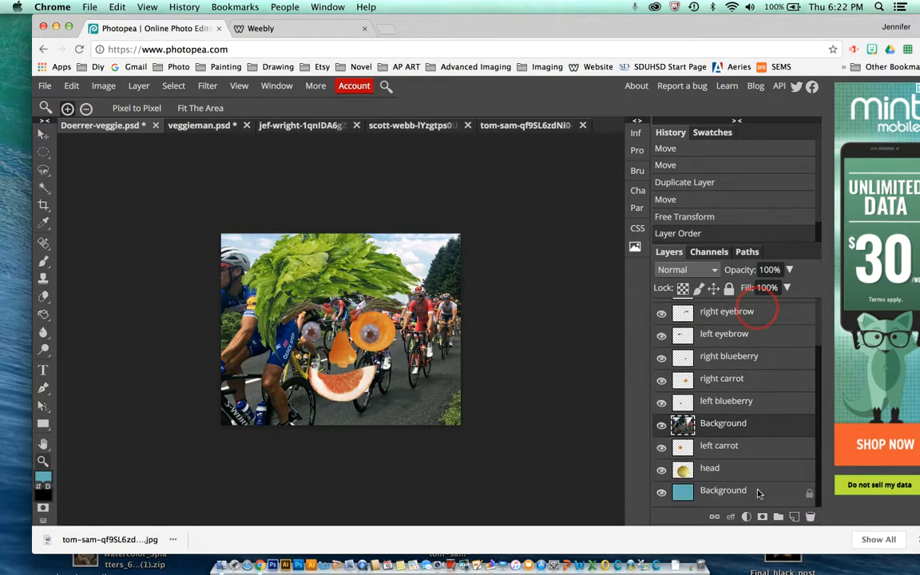
left_click(760, 433)
left_click_drag(761, 432, 752, 467)
left_click(518, 433)
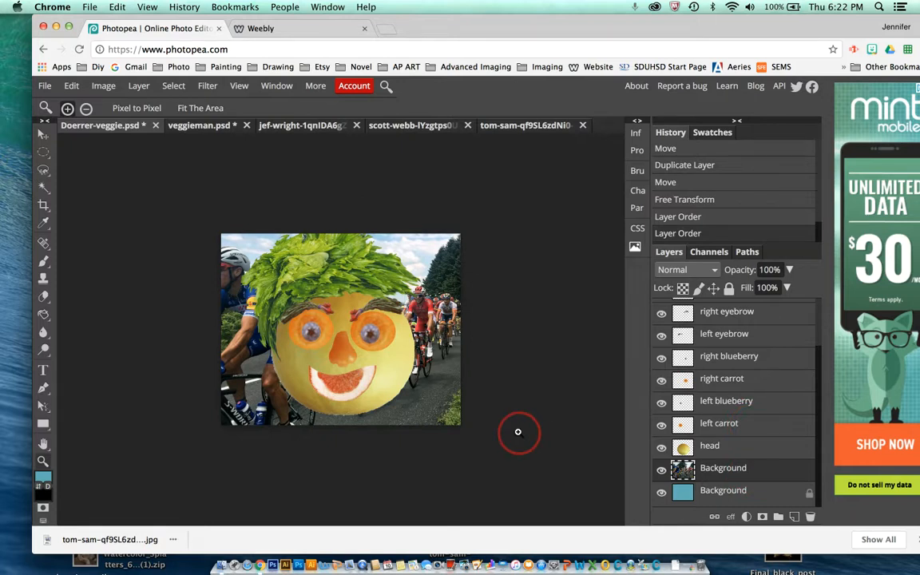
Select all face layers from head through hair and Free Transform them together to about 34.8%, over the polka-dot-jersey cyclist's head
left_click(775, 446)
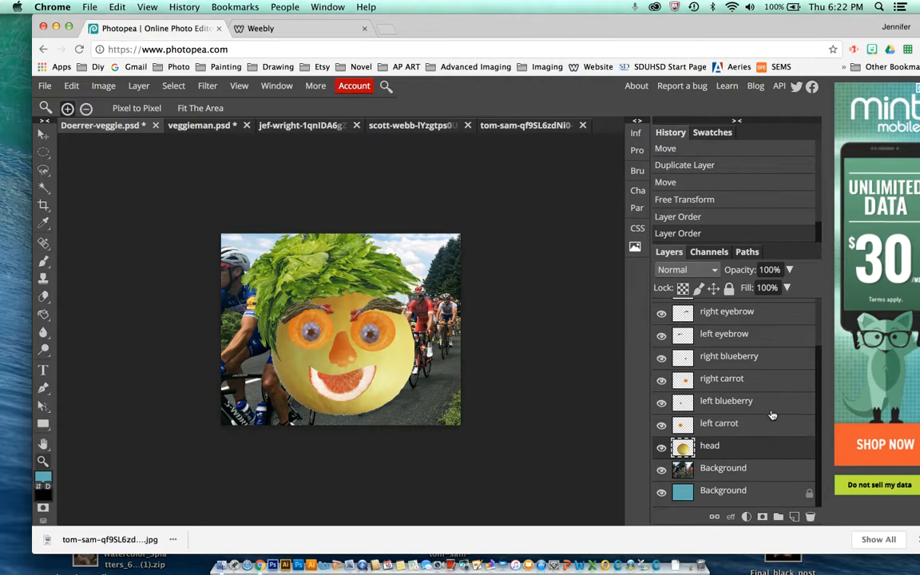
scroll(771, 416, "up", 3)
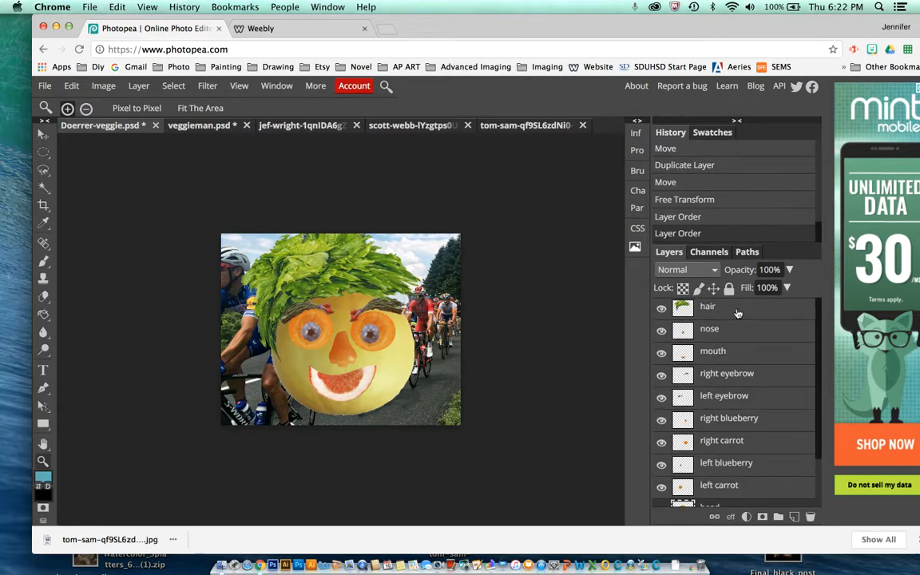
scroll(748, 402, "down", 3)
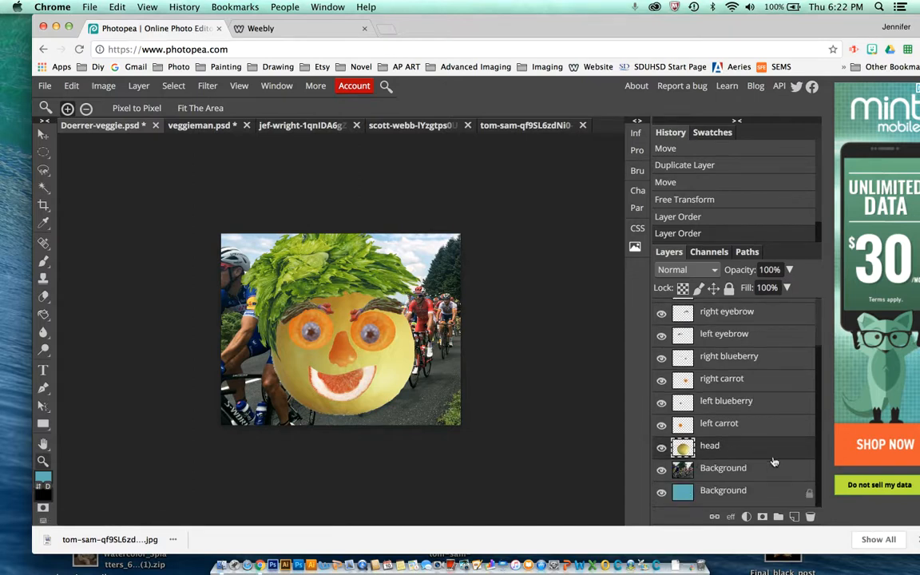
scroll(773, 462, "up", 3)
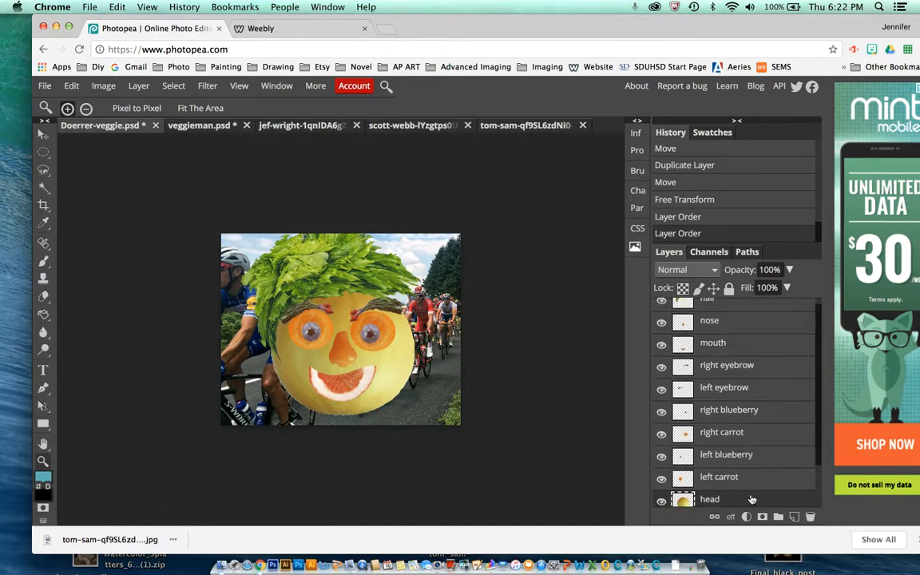
scroll(751, 495, "up", 1)
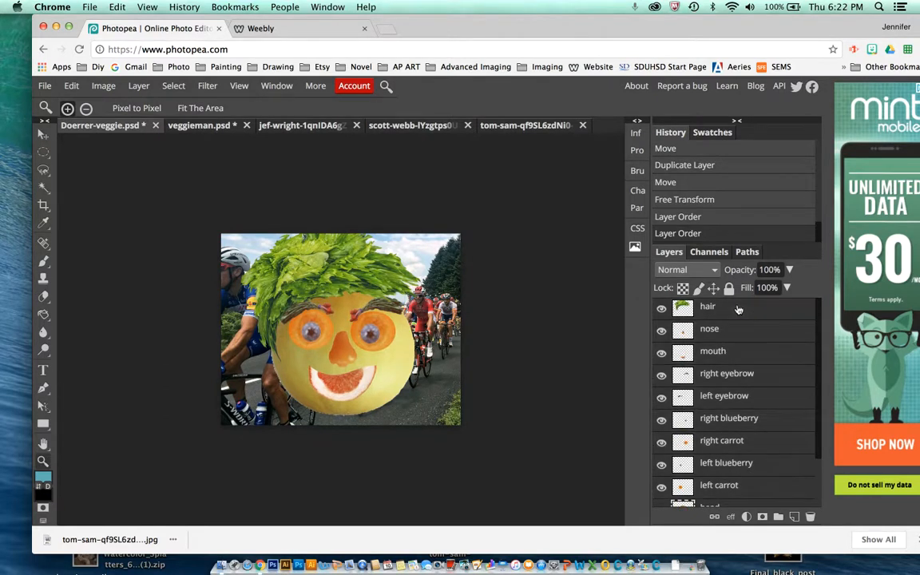
scroll(738, 407, "down", 3)
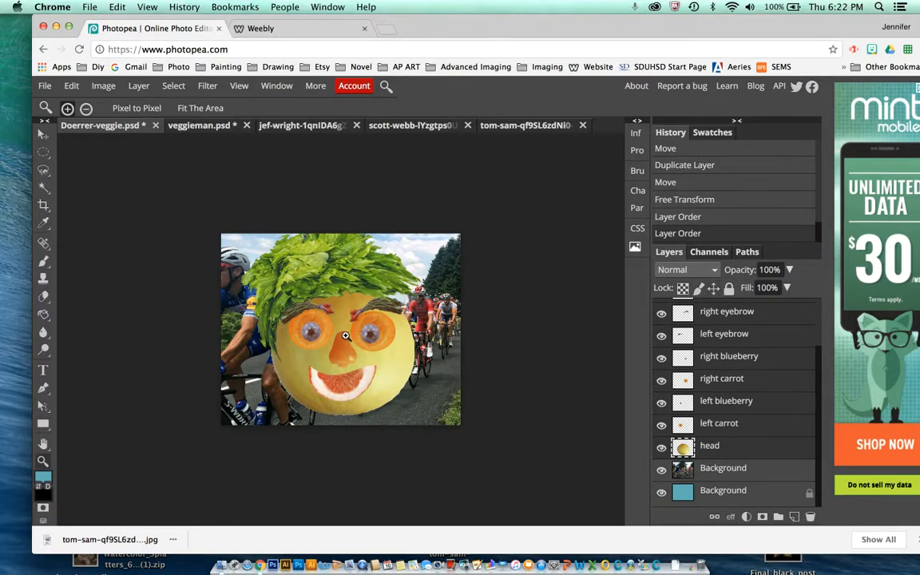
left_click(71, 85)
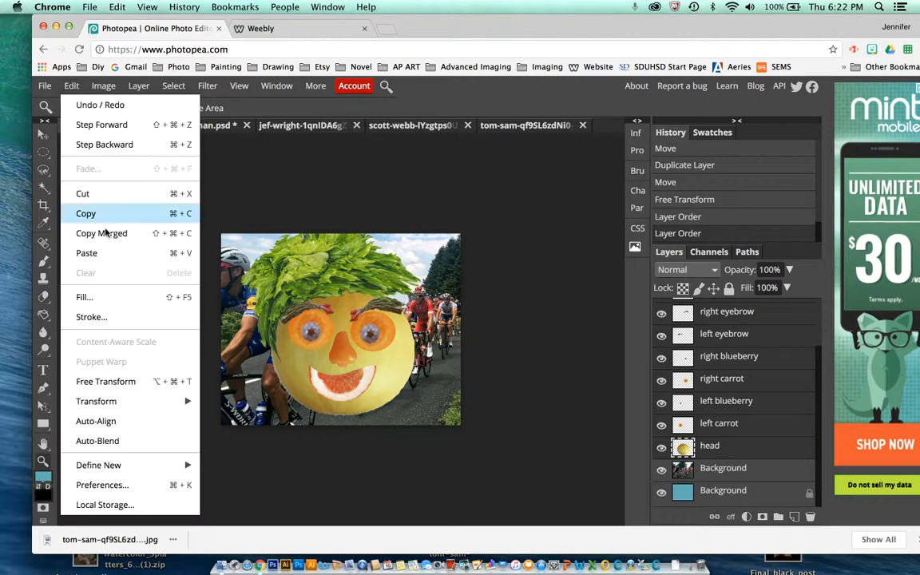
left_click(148, 384)
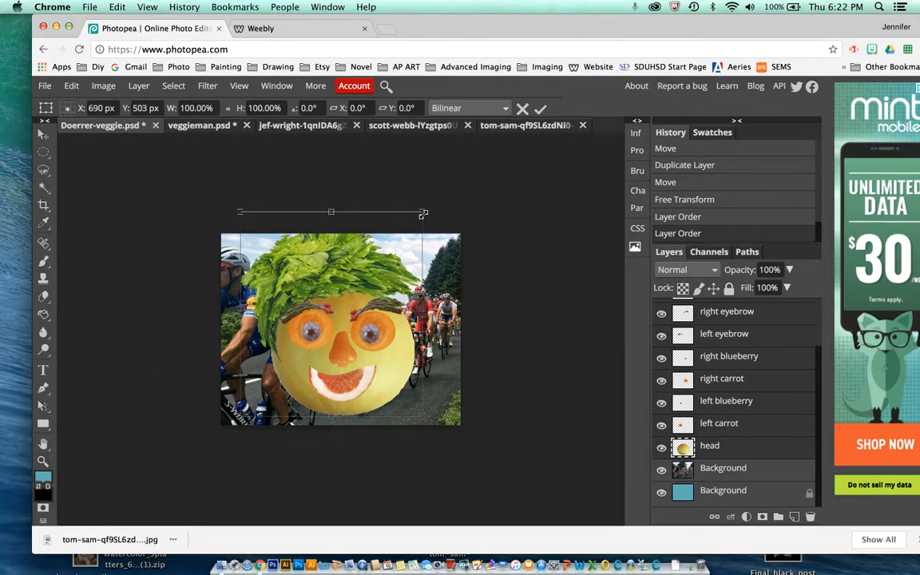
left_click_drag(423, 213, 346, 308)
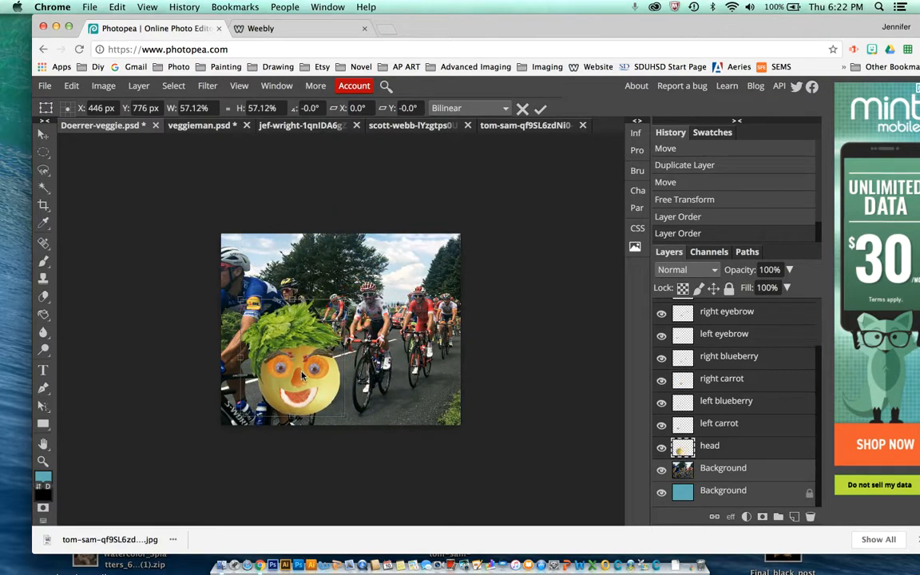
left_click_drag(315, 368, 398, 265)
left_click_drag(428, 196, 387, 237)
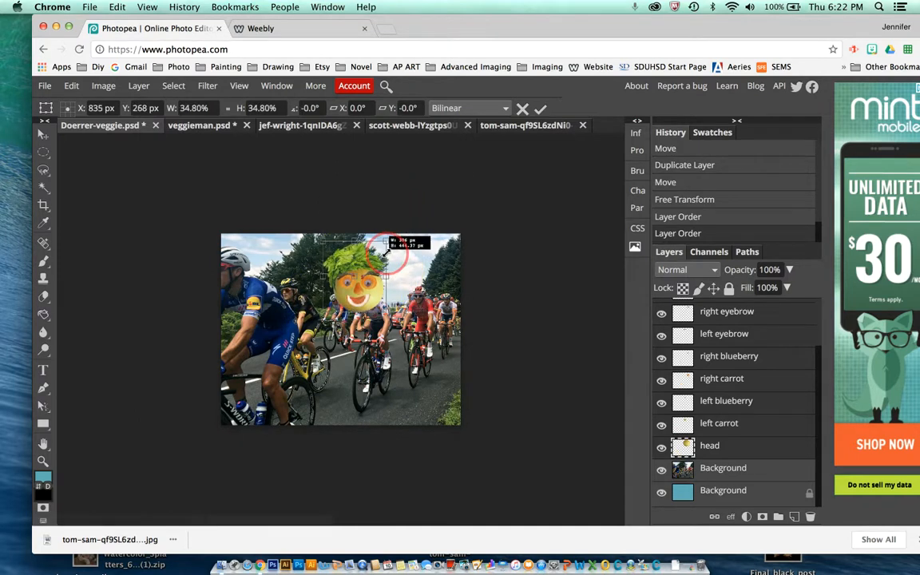
mouse_move(366, 276)
left_mouse_down()
mouse_move(400, 280)
mouse_move(375, 291)
left_mouse_up()
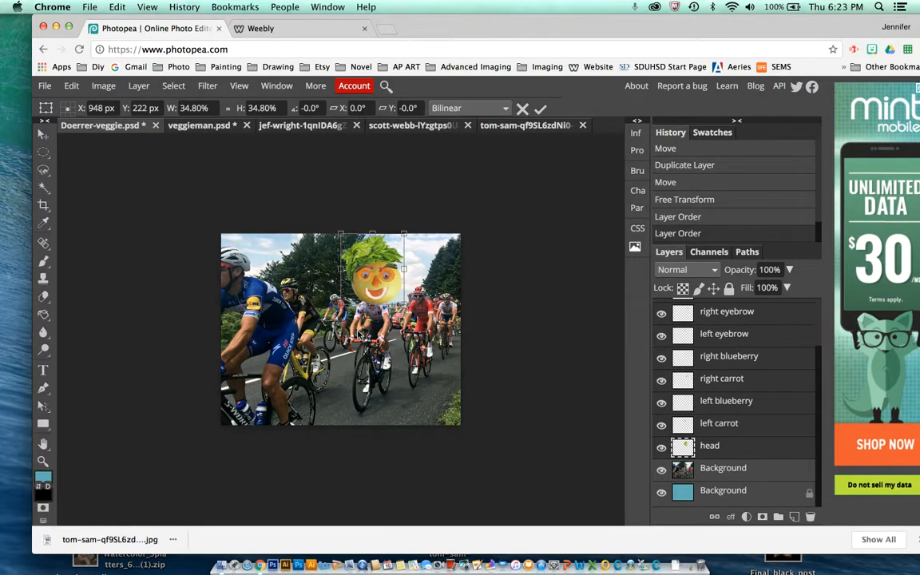
left_click(540, 109)
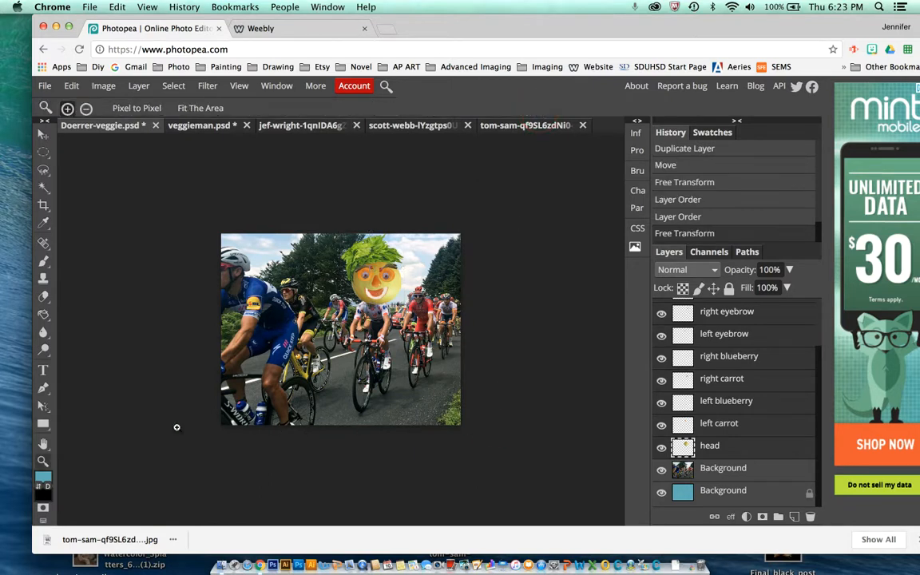
Fine-tune the veggie face's position over the polka-dot-jersey cyclist's head with the Move tool
left_click(293, 361)
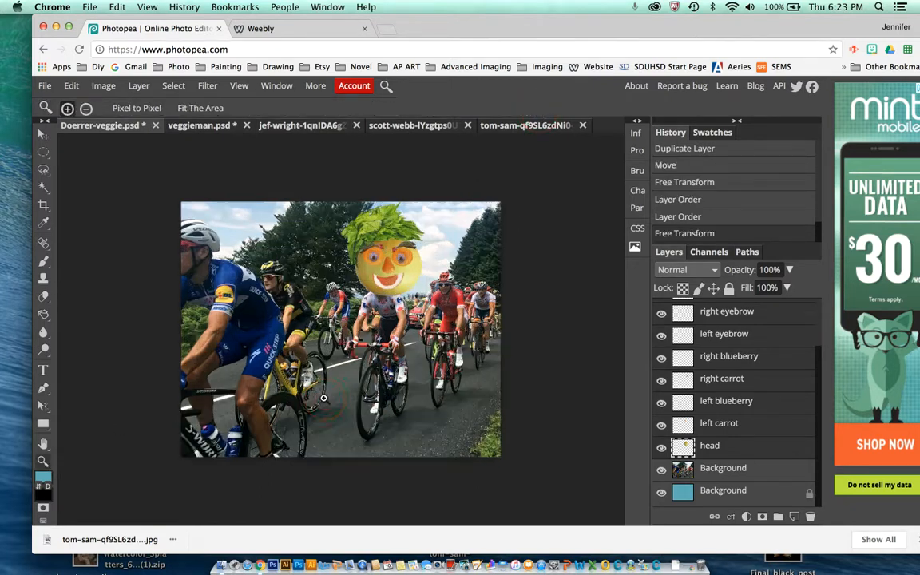
left_click(280, 369)
left_click(42, 134)
mouse_move(421, 234)
left_mouse_down()
mouse_move(399, 235)
mouse_move(412, 236)
left_mouse_up()
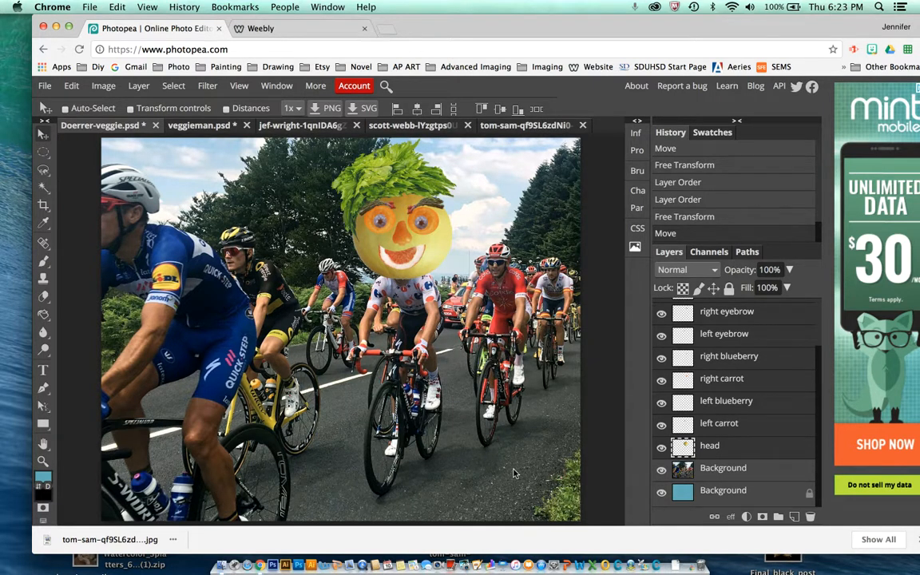
Save the layered veggie face document as a PSD file
scroll(755, 382, "up", 3)
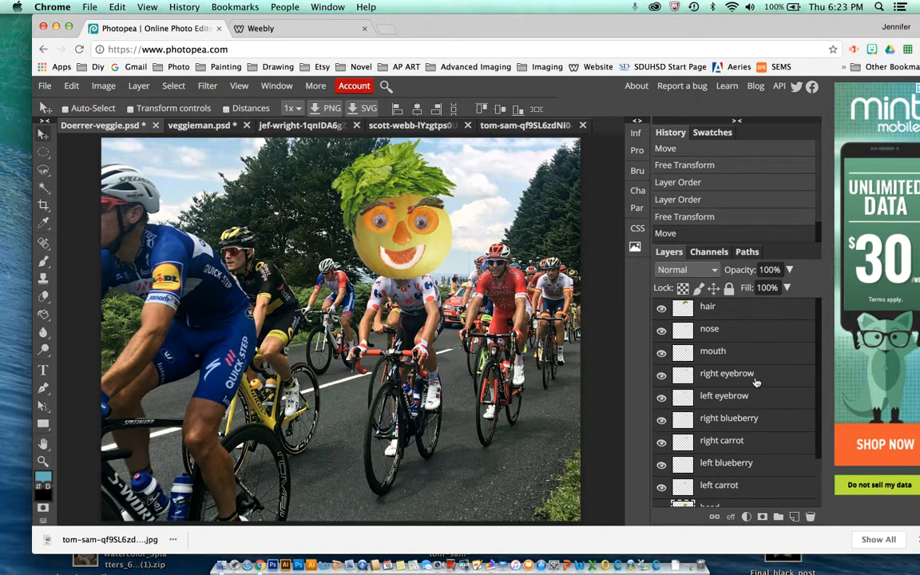
left_click(139, 86)
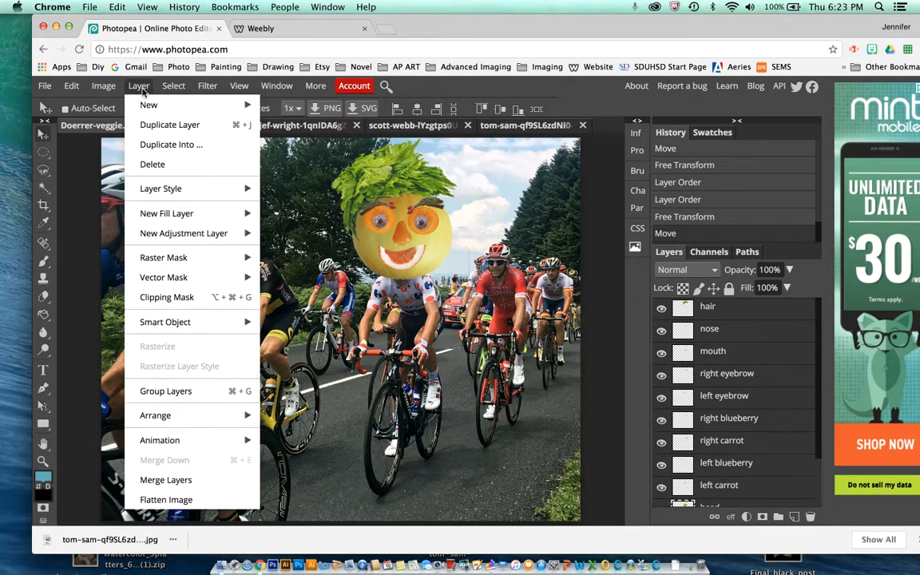
left_click(141, 88)
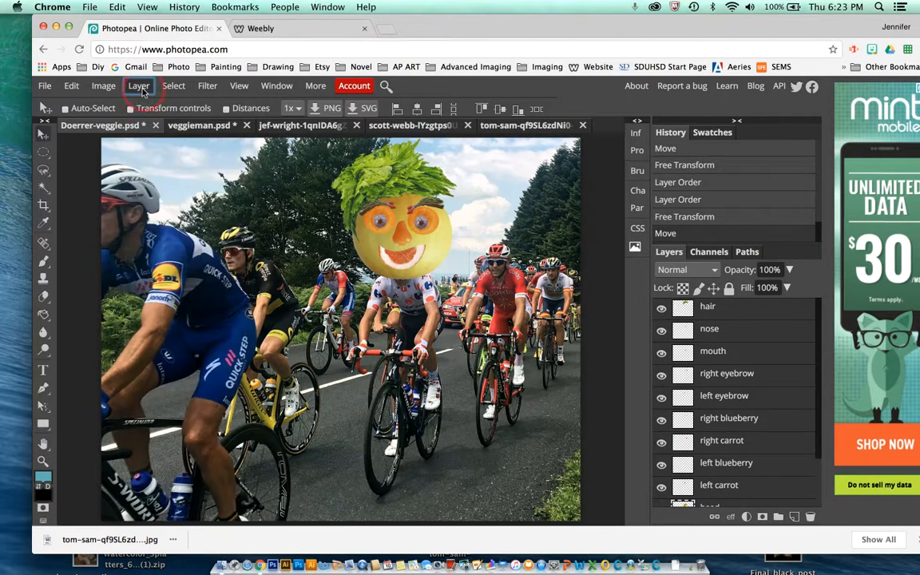
left_click(46, 86)
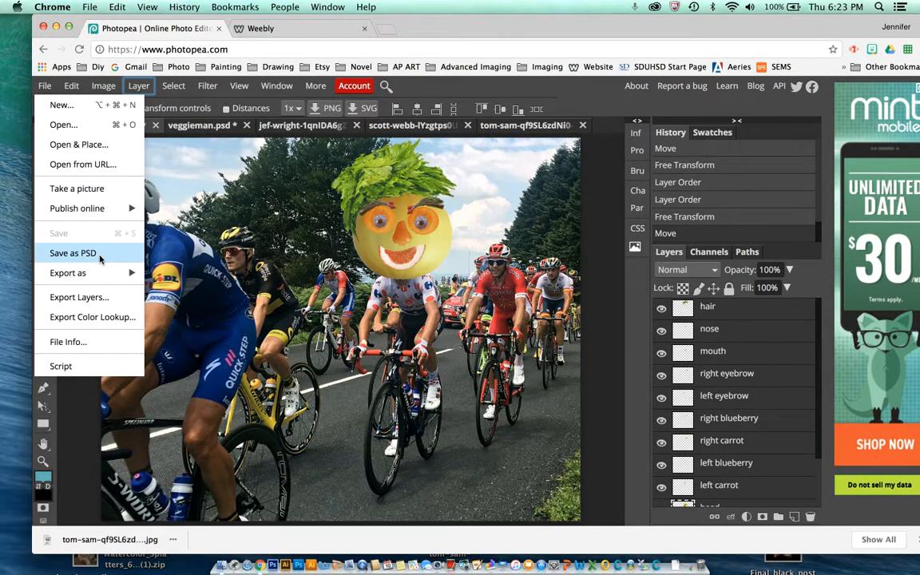
left_click(100, 254)
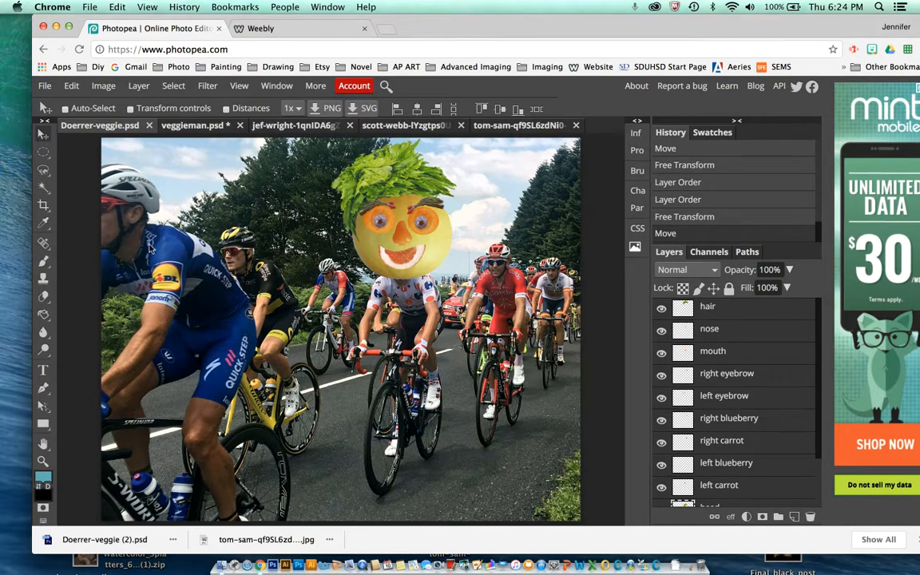
Merge the selected face part layers into a single layer
left_click(139, 87)
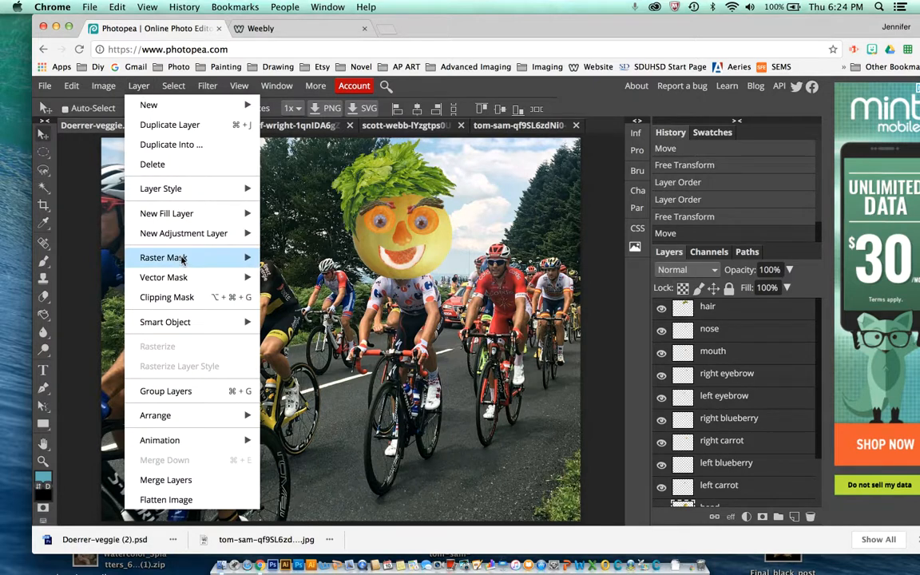
mouse_move(164, 257)
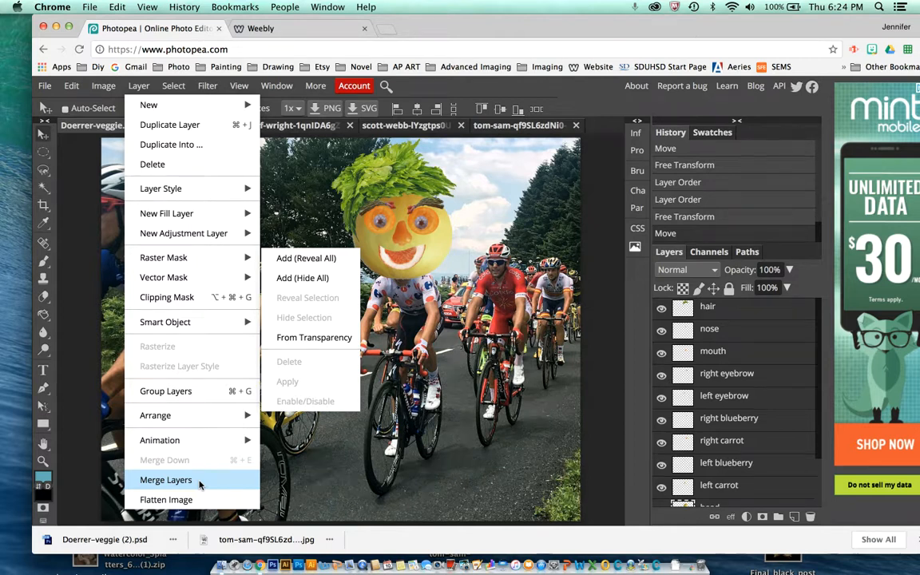
left_click(165, 480)
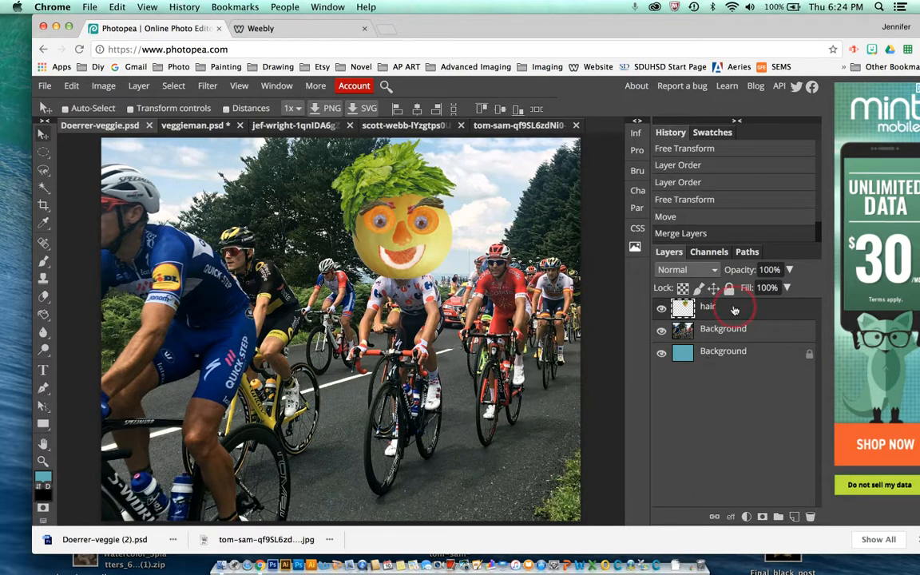
Flatten the merged face, the cyclist photo and the blue background into one layer
left_click(730, 352)
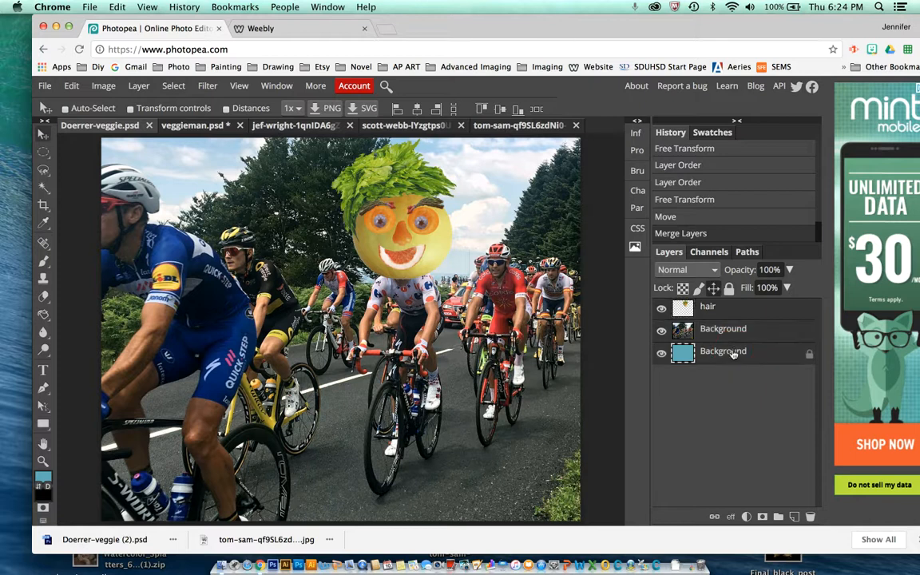
left_click(140, 85)
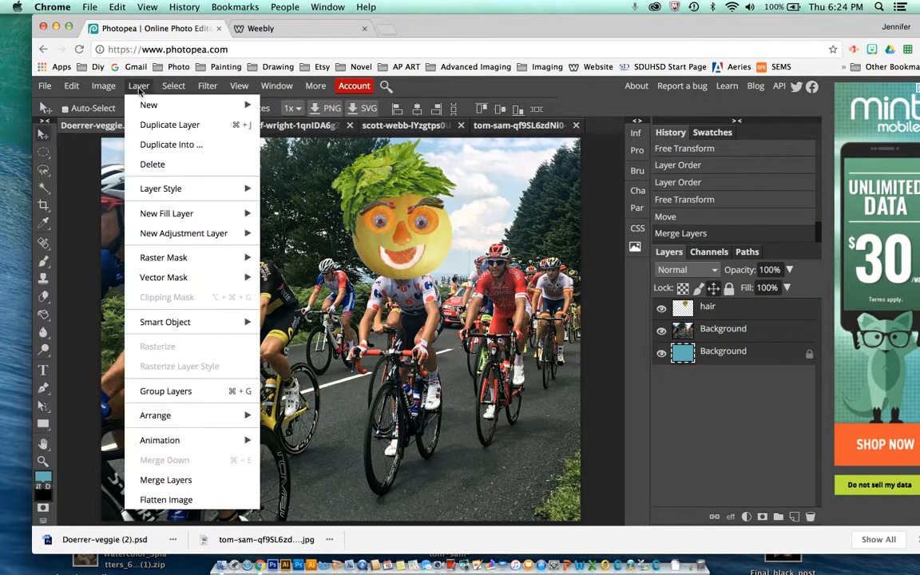
left_click(200, 502)
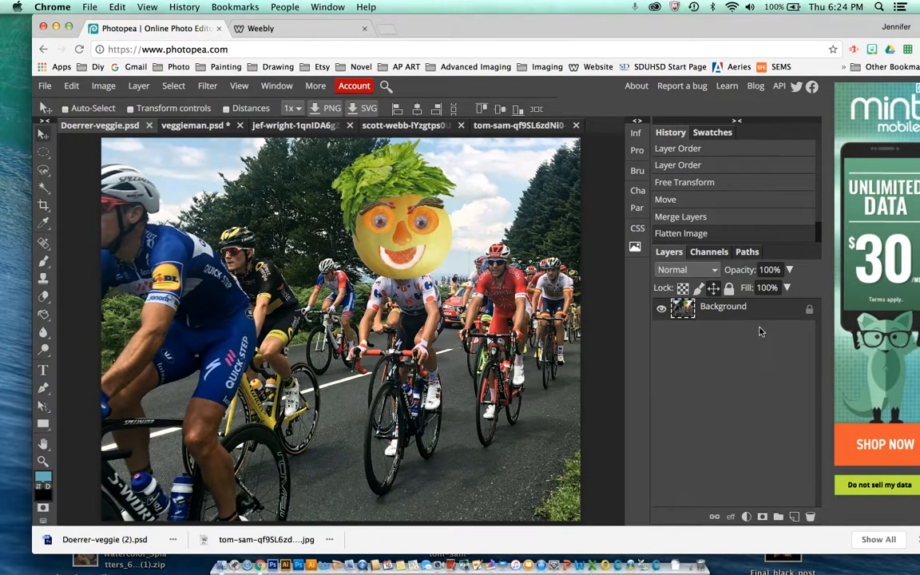
Export the flattened image as a JPG at 1500 by 1200 px and 82% quality
left_click(46, 86)
mouse_move(108, 277)
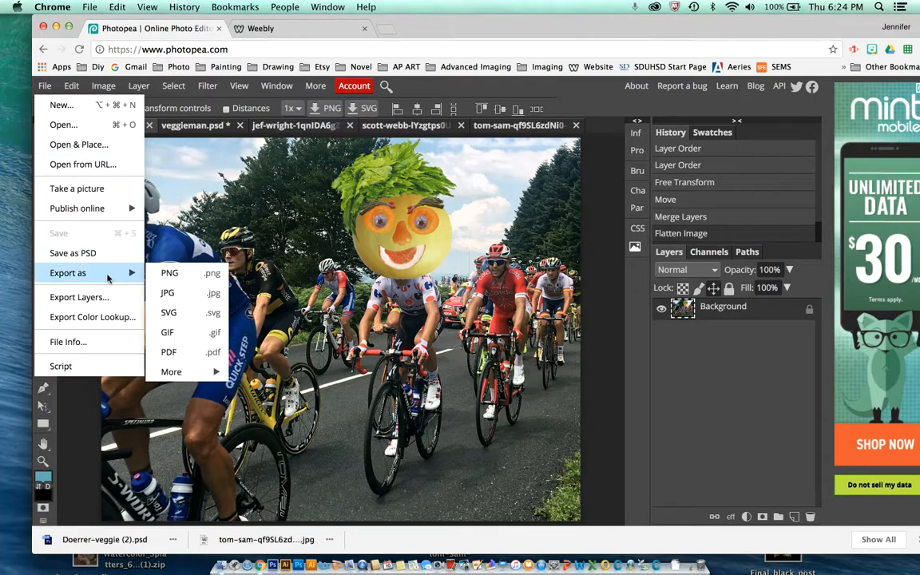
left_click(188, 296)
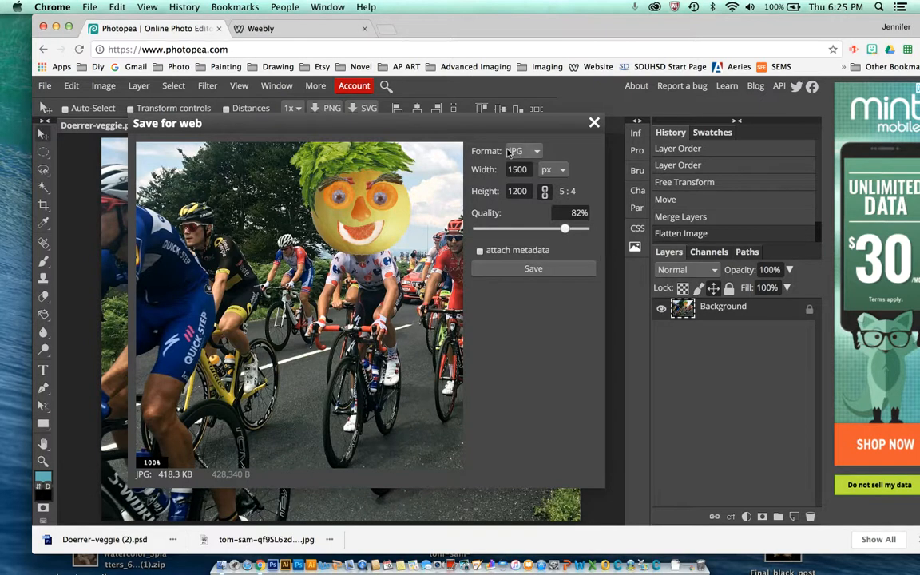
left_click(525, 270)
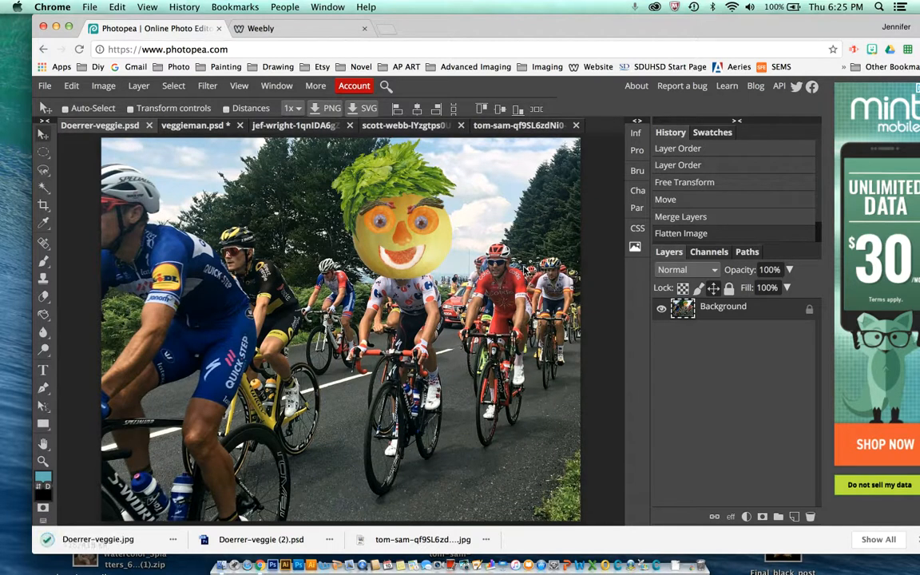